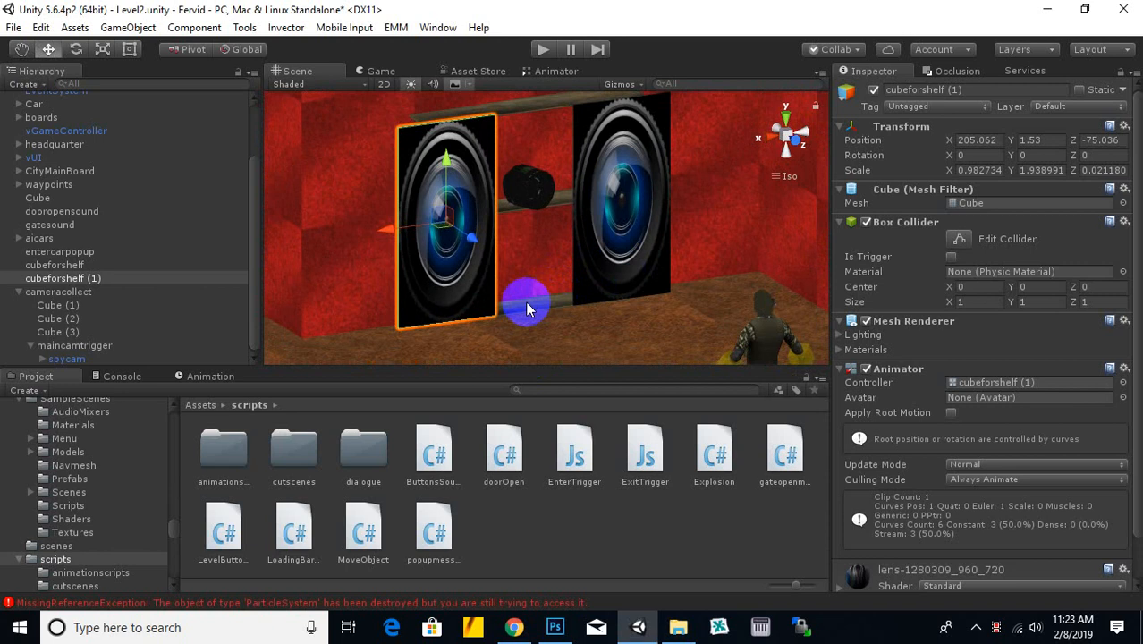
Examine the two lens panels and the spycam model on the shelf between them
middle_click_drag(521, 293, 510, 301)
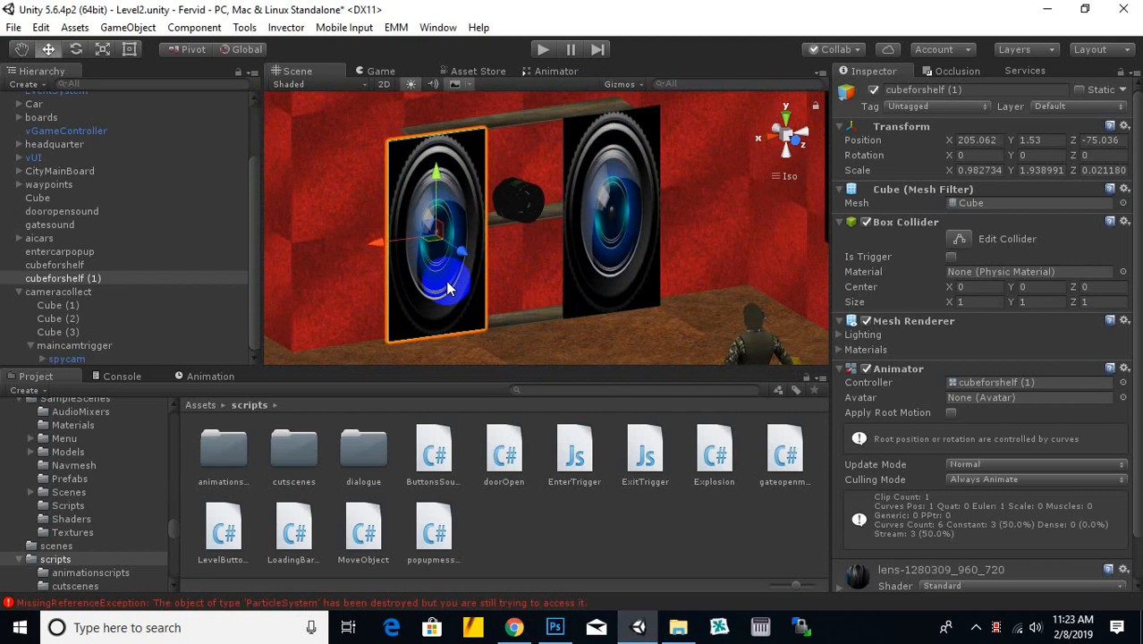
middle_click_drag(547, 251, 593, 204)
scroll(592, 204, "down", 3)
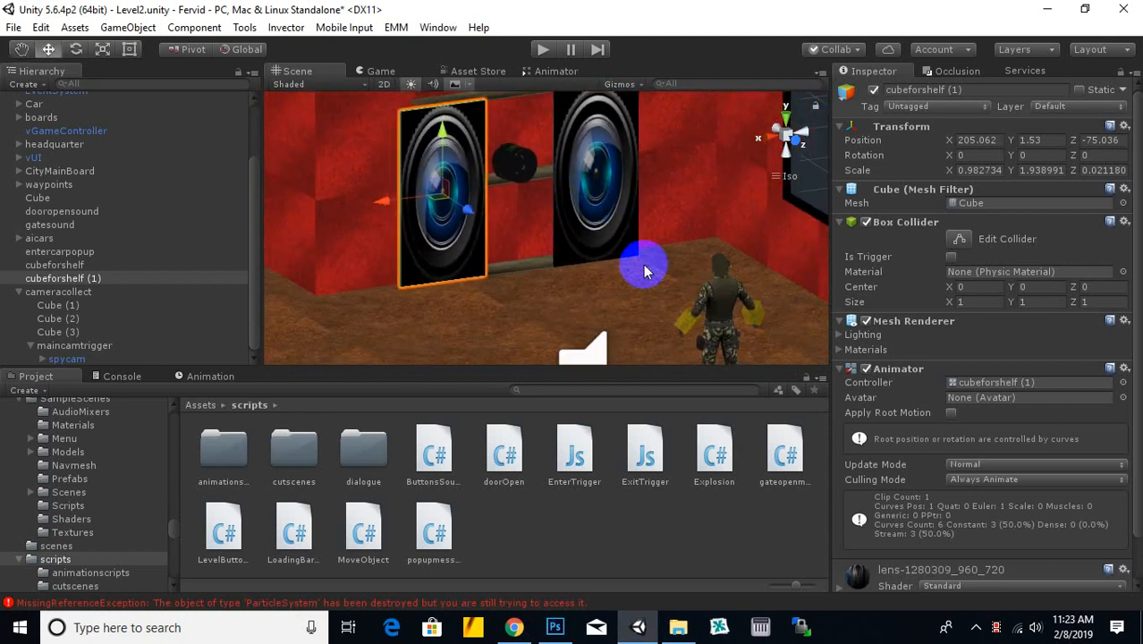
middle_click_drag(586, 246, 607, 258)
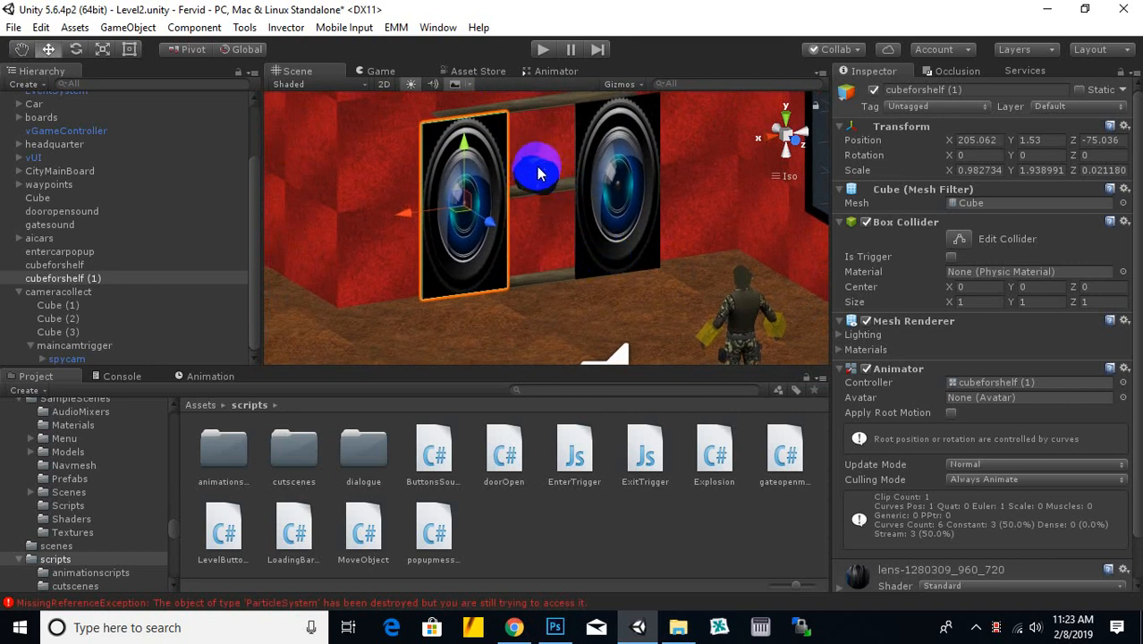
scroll(537, 186, "up", 3)
middle_click_drag(537, 192, 549, 217)
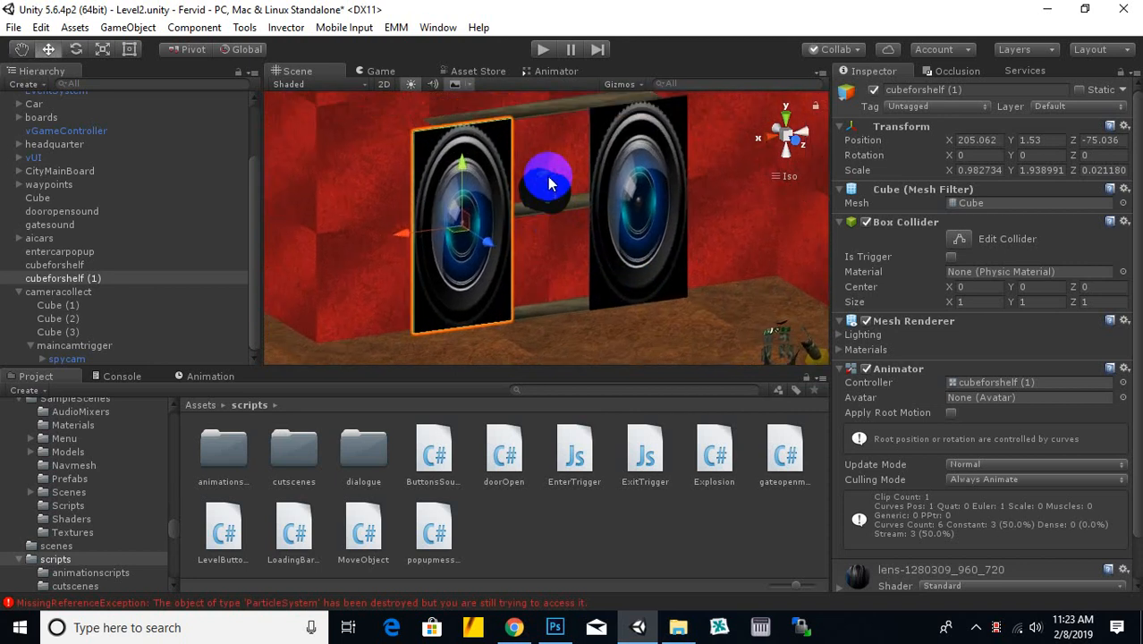
left_click(549, 183)
key("f")
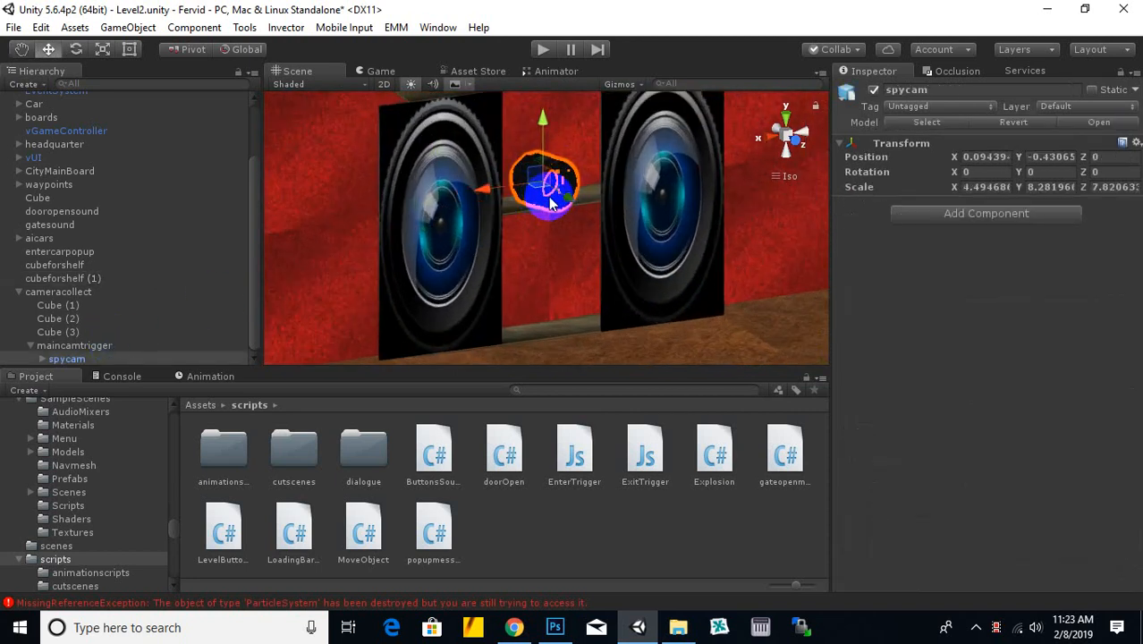
middle_click_drag(547, 189, 582, 237)
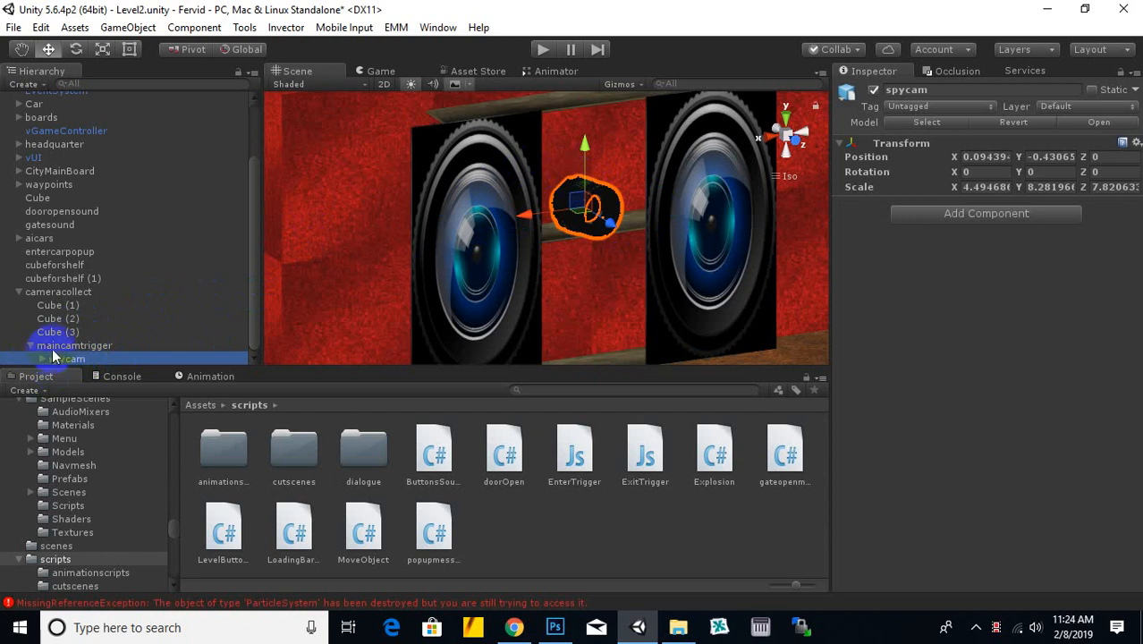
Remove the script component with the missing script from the maincamtrigger object
left_click(98, 346)
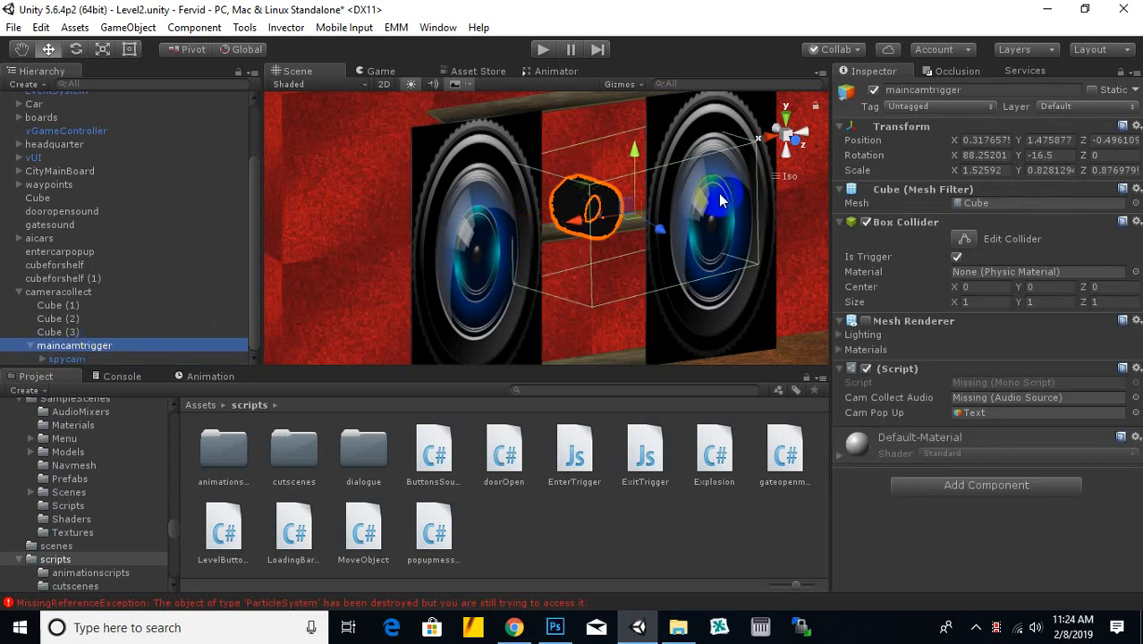
scroll(652, 238, "down", 5)
middle_click_drag(632, 283, 597, 277)
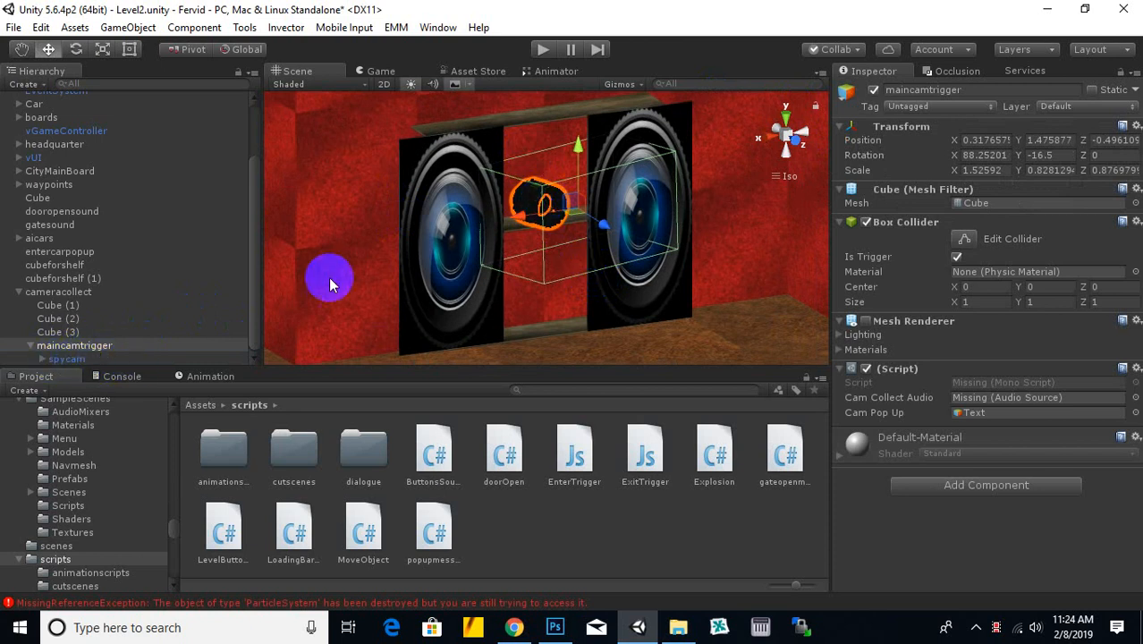
left_click(956, 257)
left_click(1136, 368)
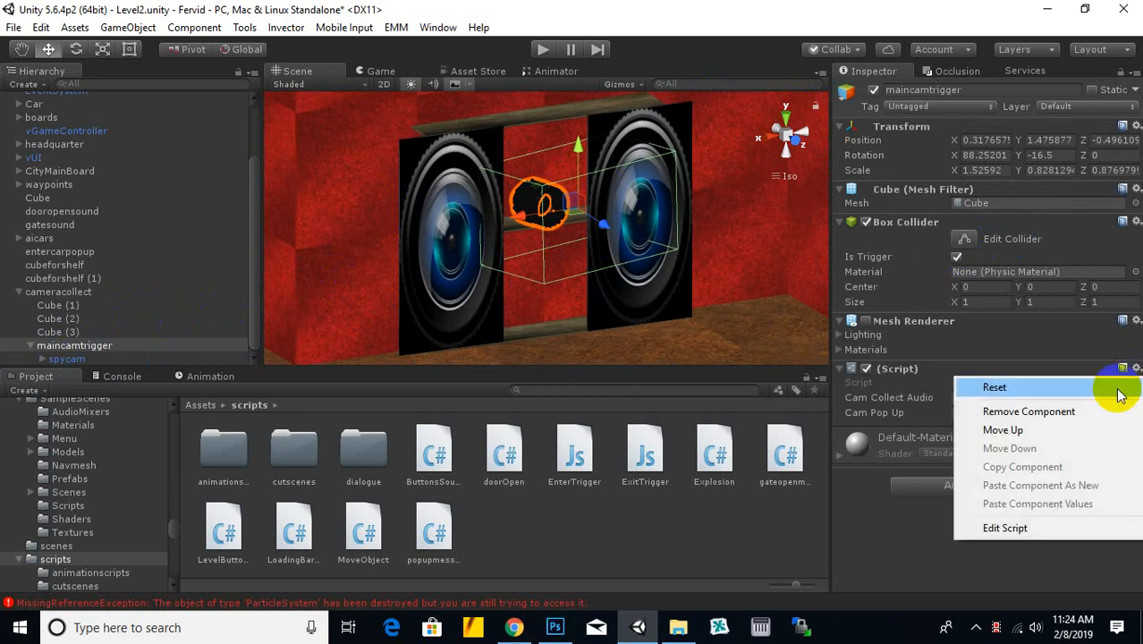
left_click(1071, 409)
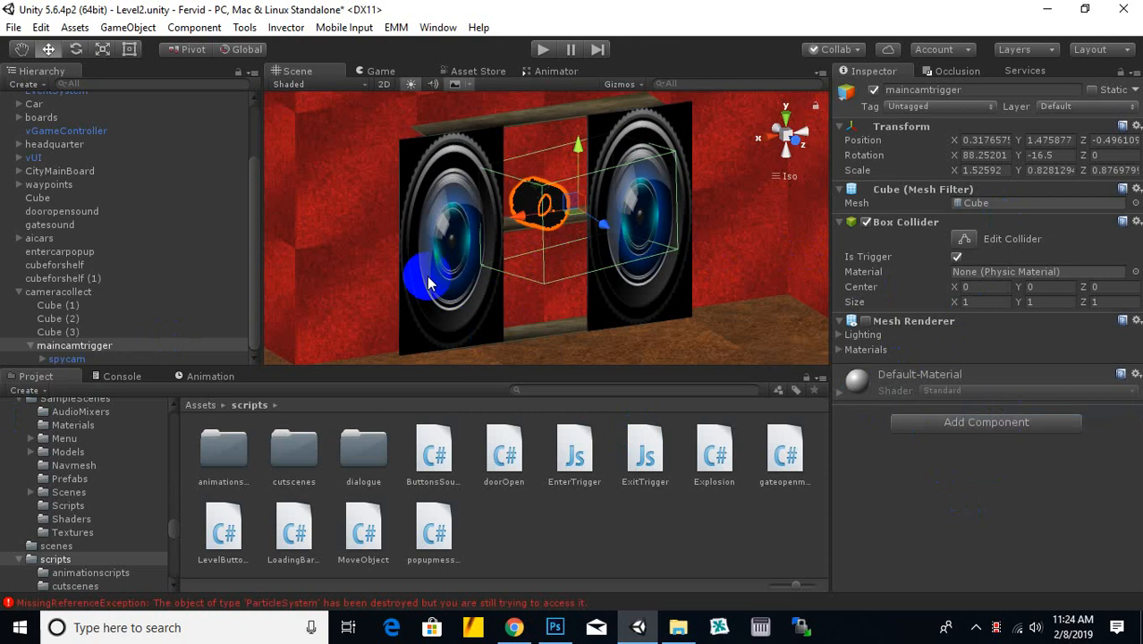
Add a Particle System as a child of the spycam object
scroll(581, 237, "up", 2)
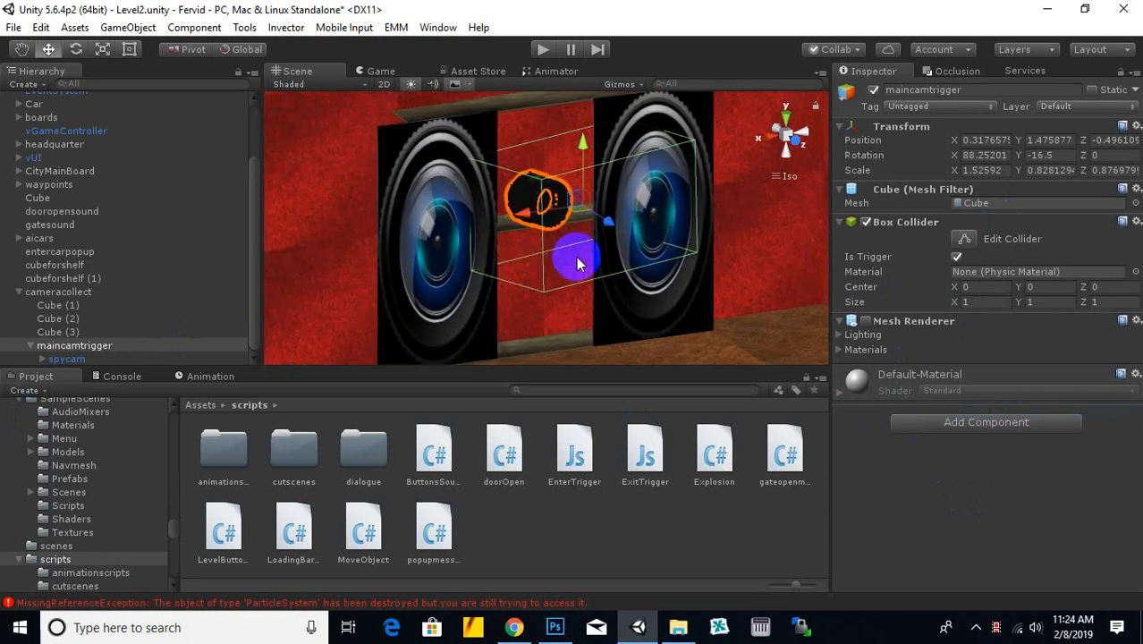
middle_click_drag(438, 265, 438, 274)
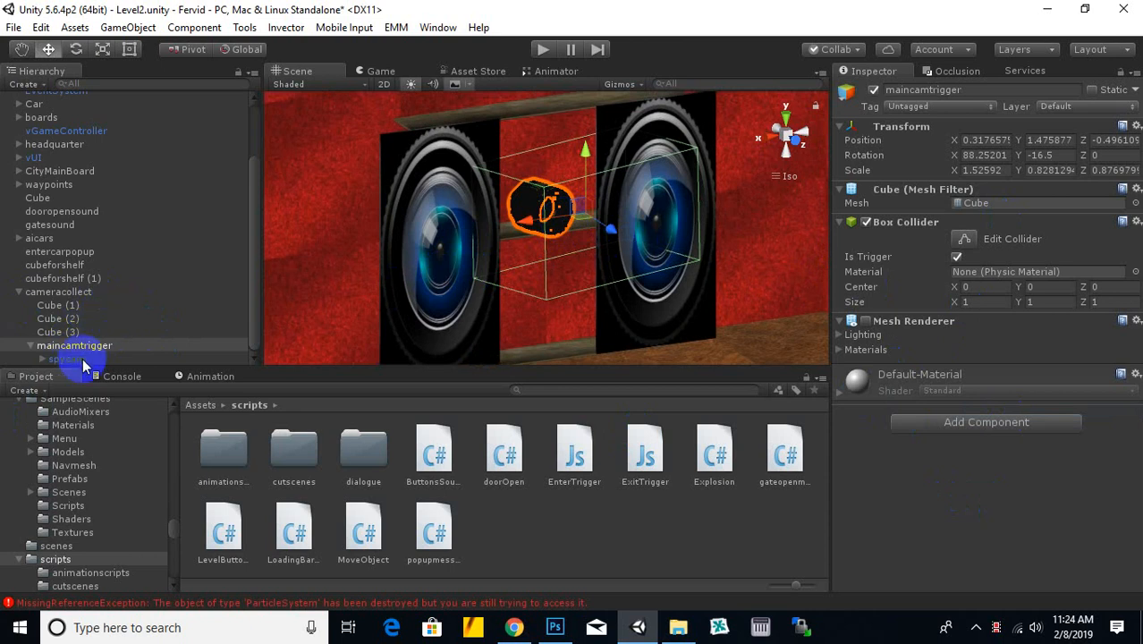
left_click(83, 361)
right_click(79, 362)
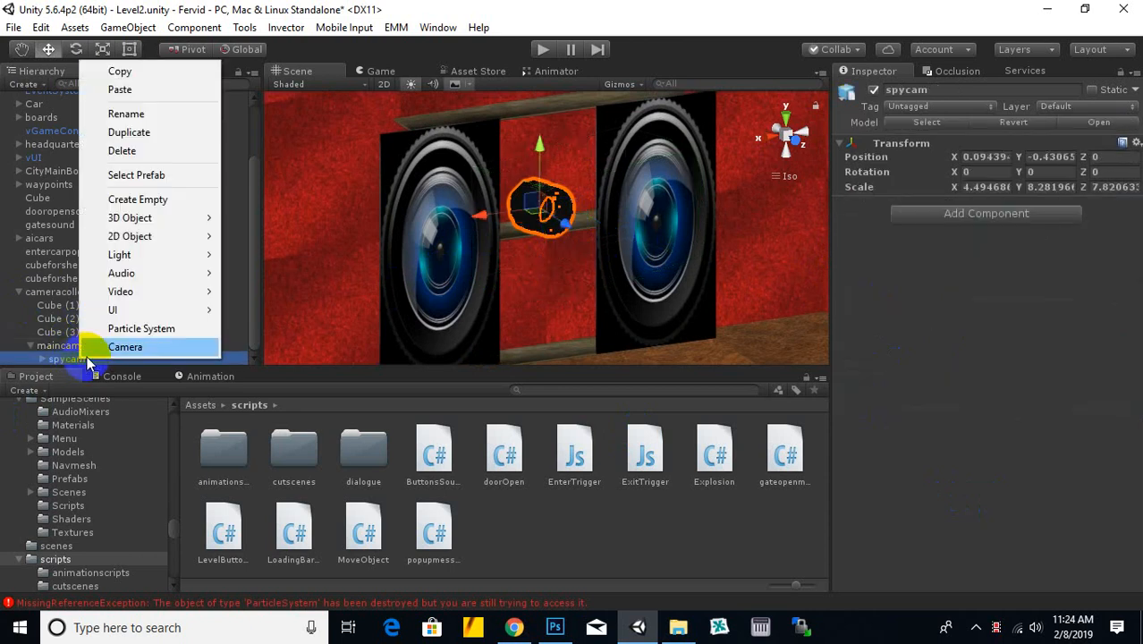
left_click(133, 330)
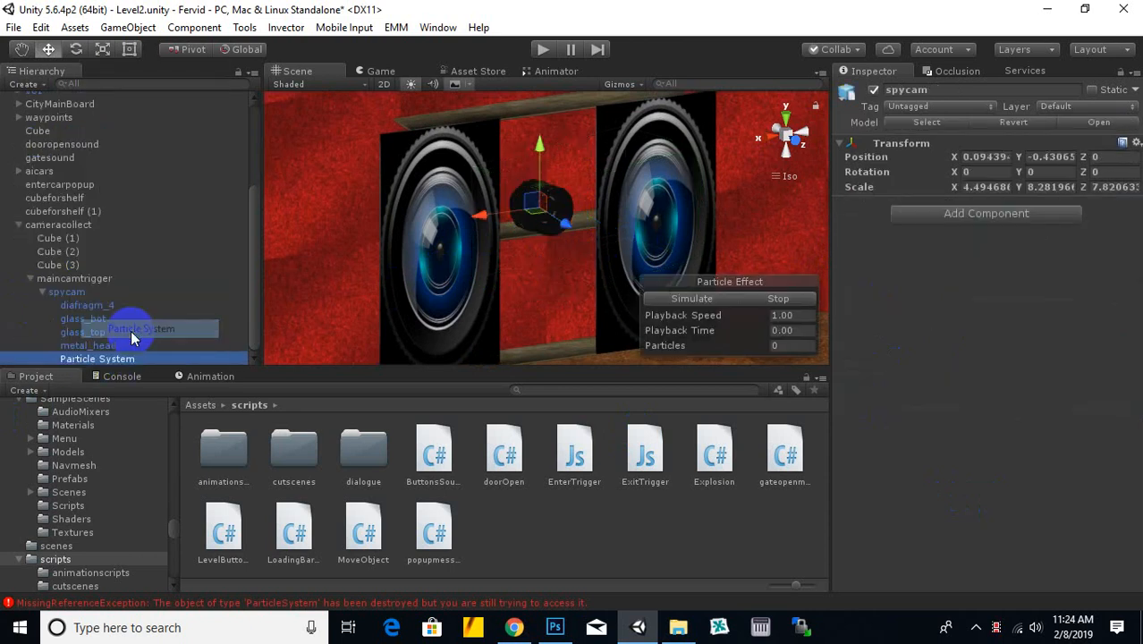
Try a Start Lifetime of 2 on the new particle system, then restore it to 5
scroll(592, 238, "down", 1)
middle_click_drag(592, 239, 511, 246)
scroll(530, 211, "up", 1)
scroll(530, 211, "up", 1)
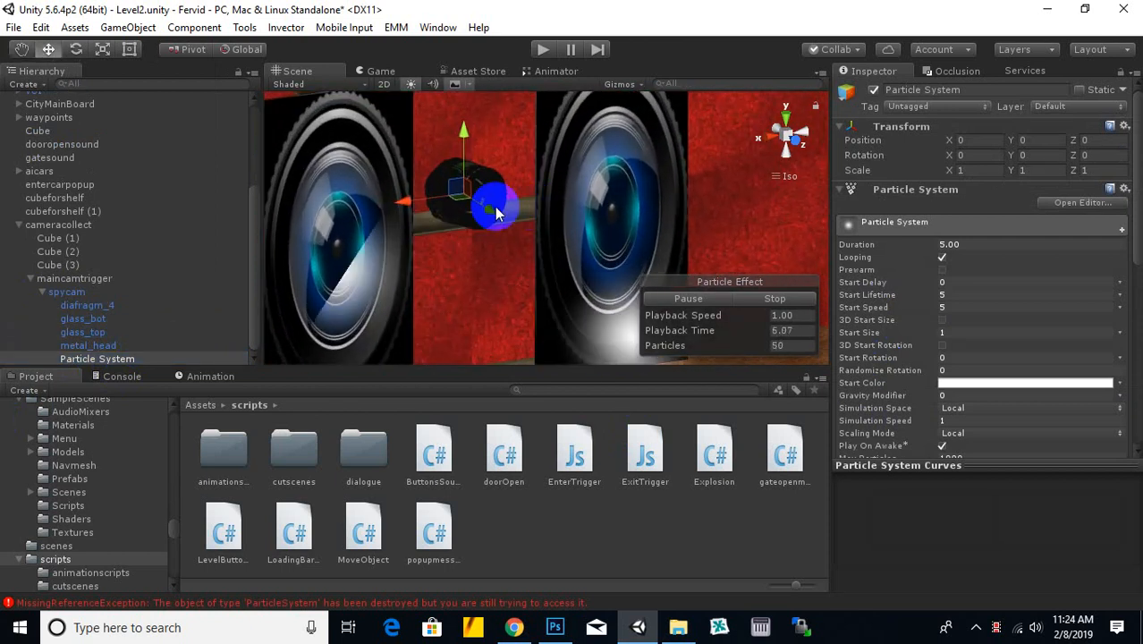
middle_click_drag(412, 240, 415, 259)
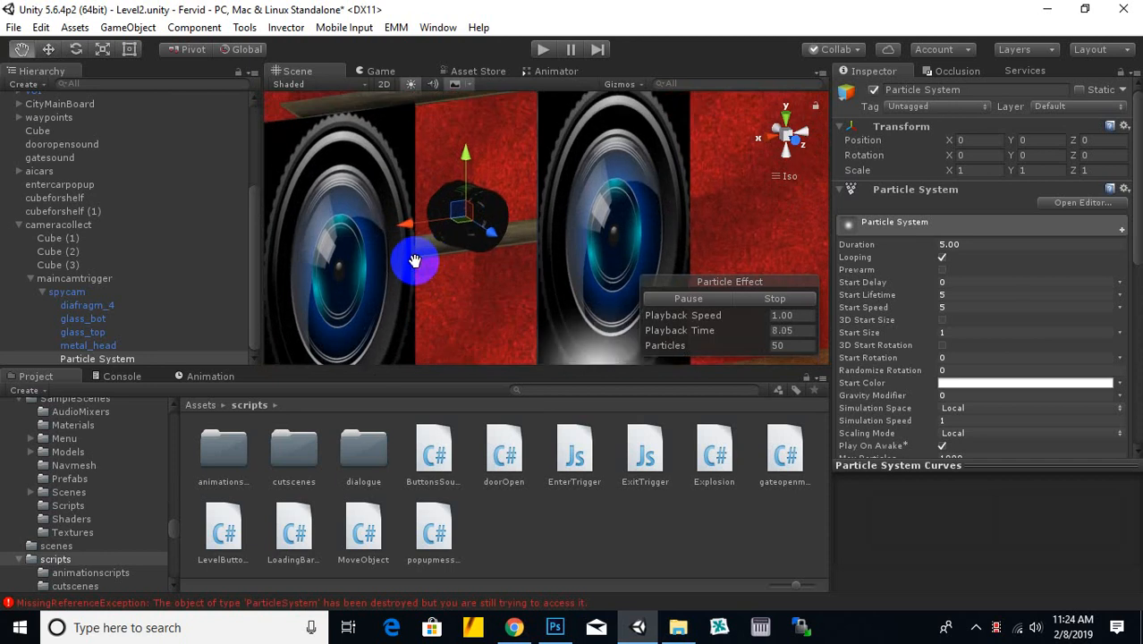
left_click(950, 244)
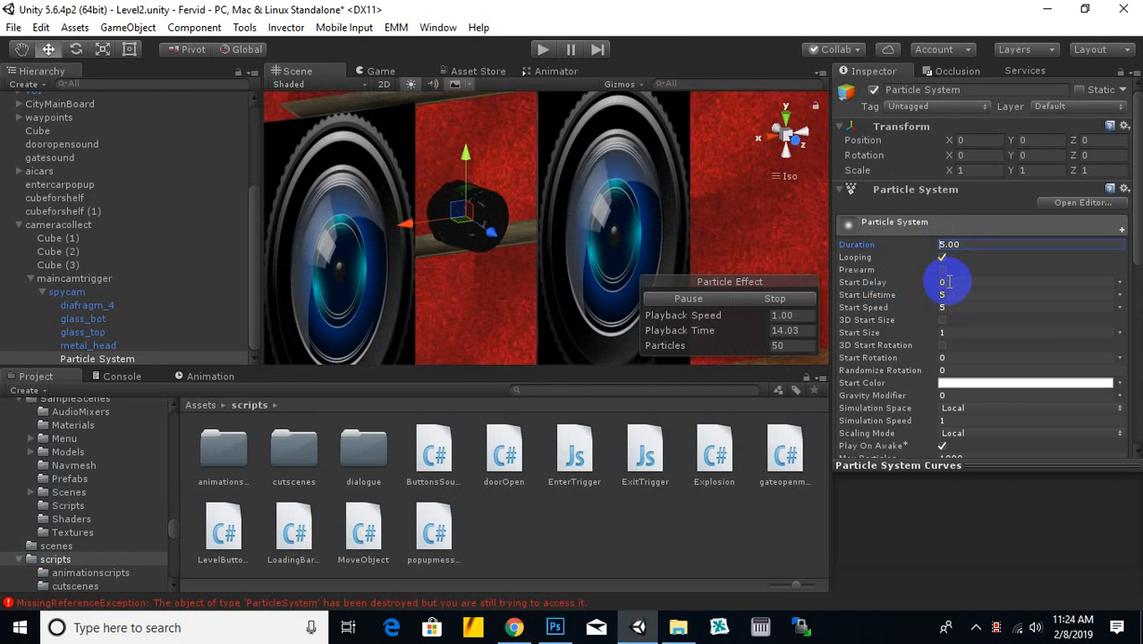
left_click(885, 285)
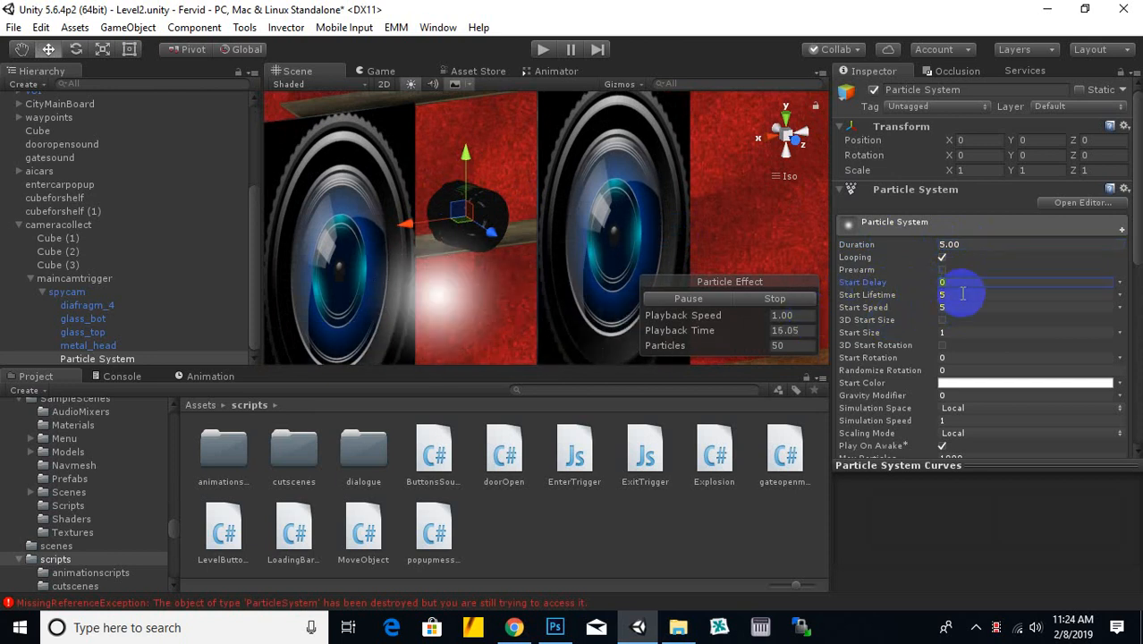
left_click(848, 296)
type("2")
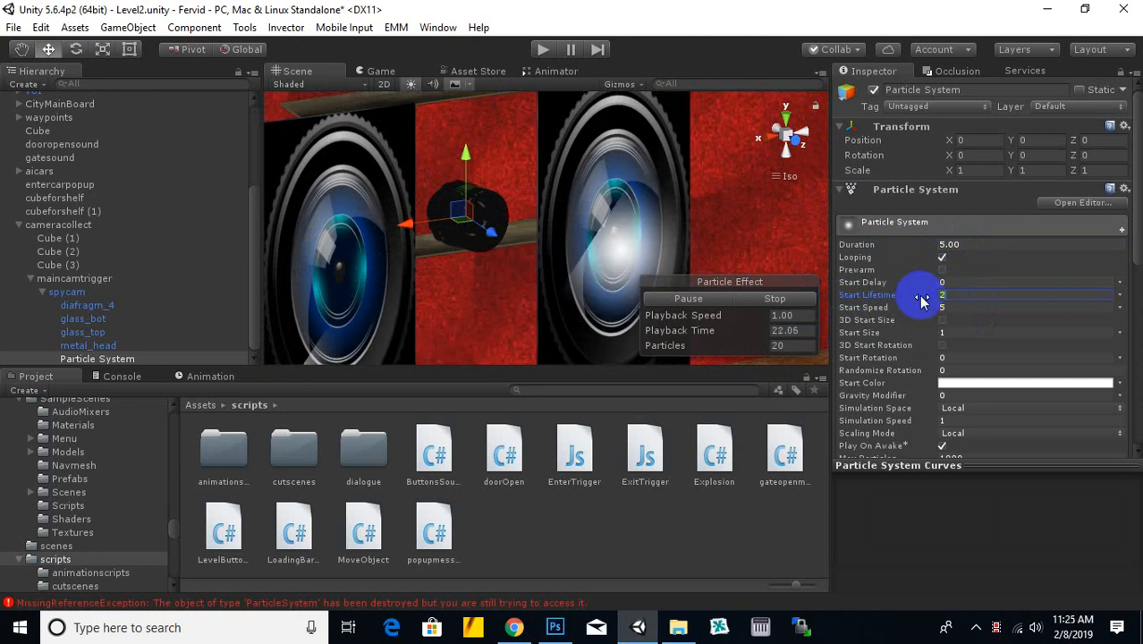
type("5")
Set the particle system's Start Speed to 1 and reduce its Start Size to 0.18
key("Tab")
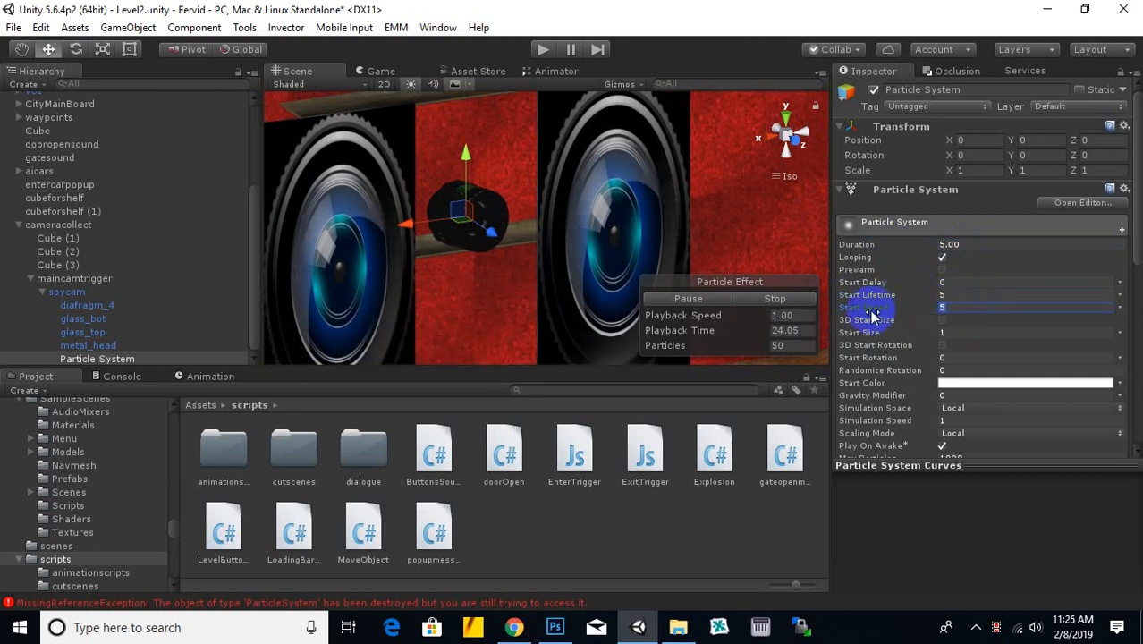
type("1")
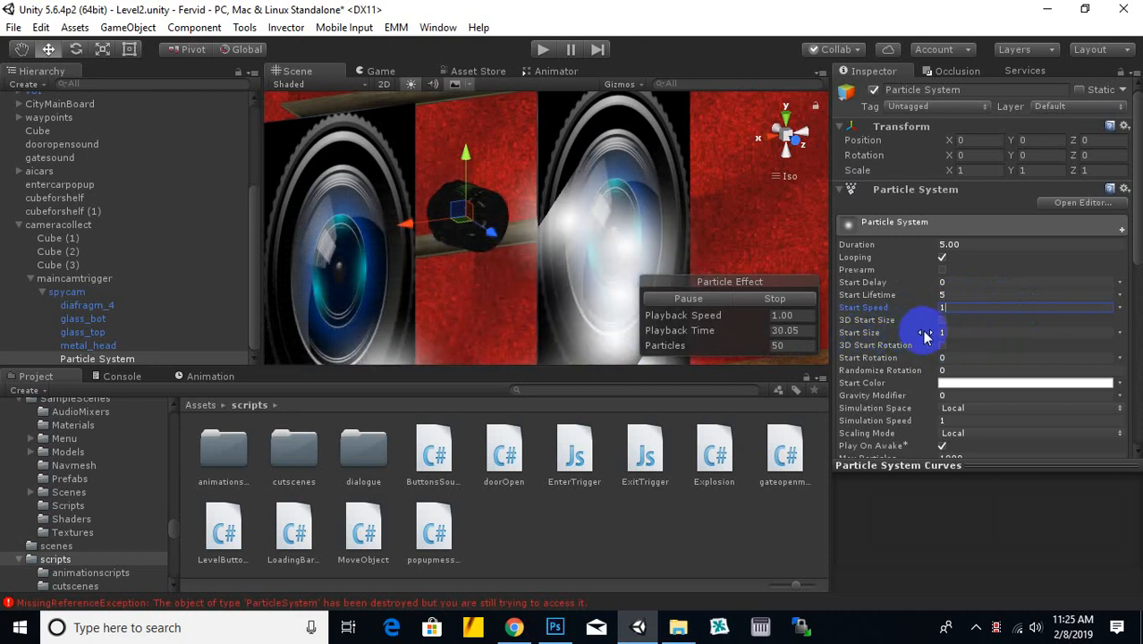
left_click_drag(923, 335, 898, 337)
scroll(615, 268, "down", 5)
middle_click_drag(573, 201, 555, 155)
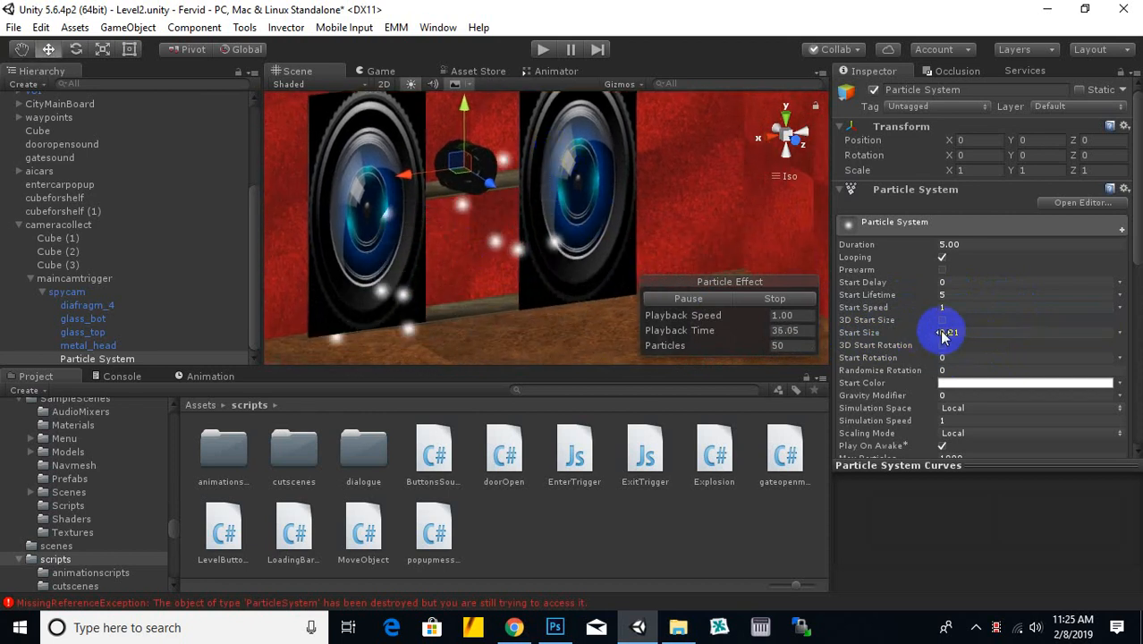
left_click_drag(935, 333, 922, 336)
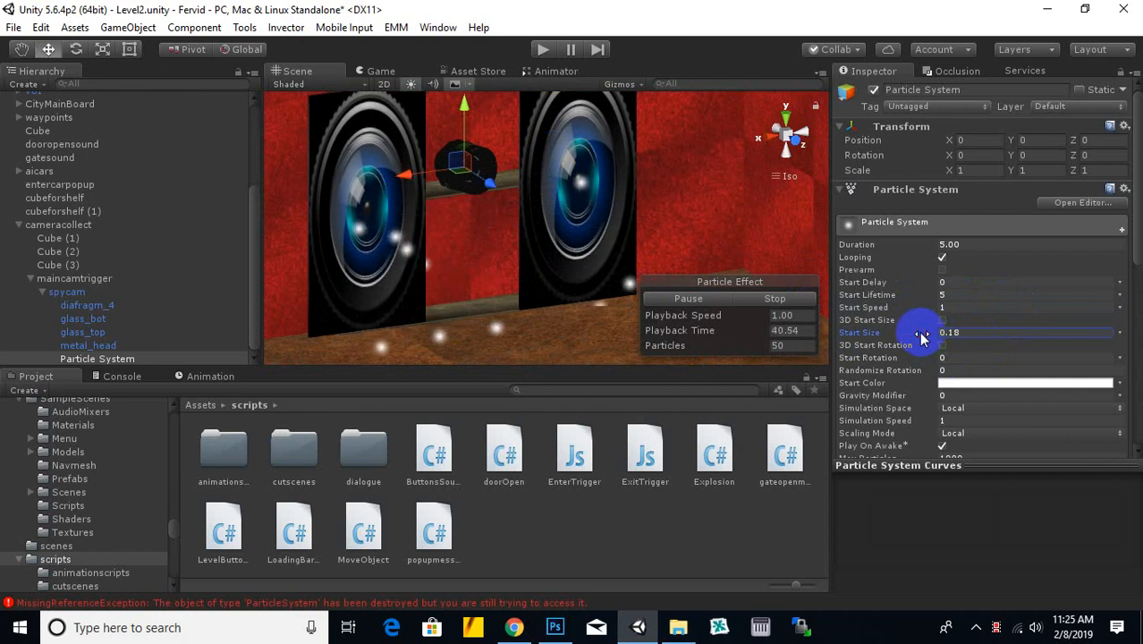
Change the particles' Start Color to blue, hex 007BACFF
left_click(952, 383)
mouse_move(799, 317)
left_mouse_down()
mouse_move(753, 352)
mouse_move(790, 377)
mouse_move(872, 325)
mouse_move(870, 248)
mouse_move(893, 329)
mouse_move(890, 315)
left_mouse_up()
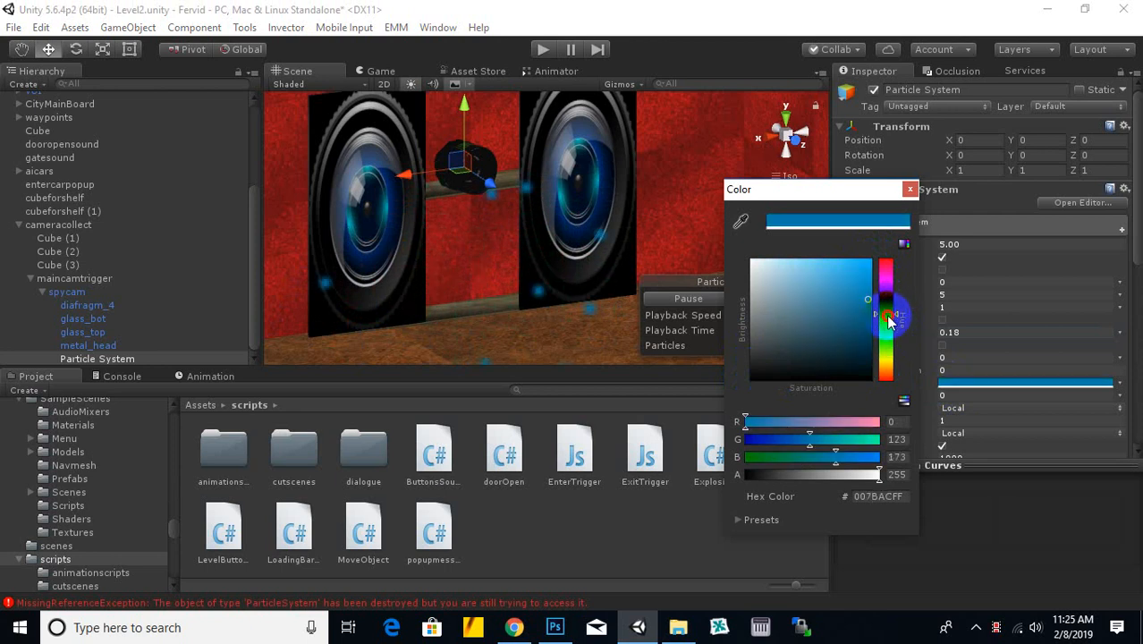
left_click(909, 190)
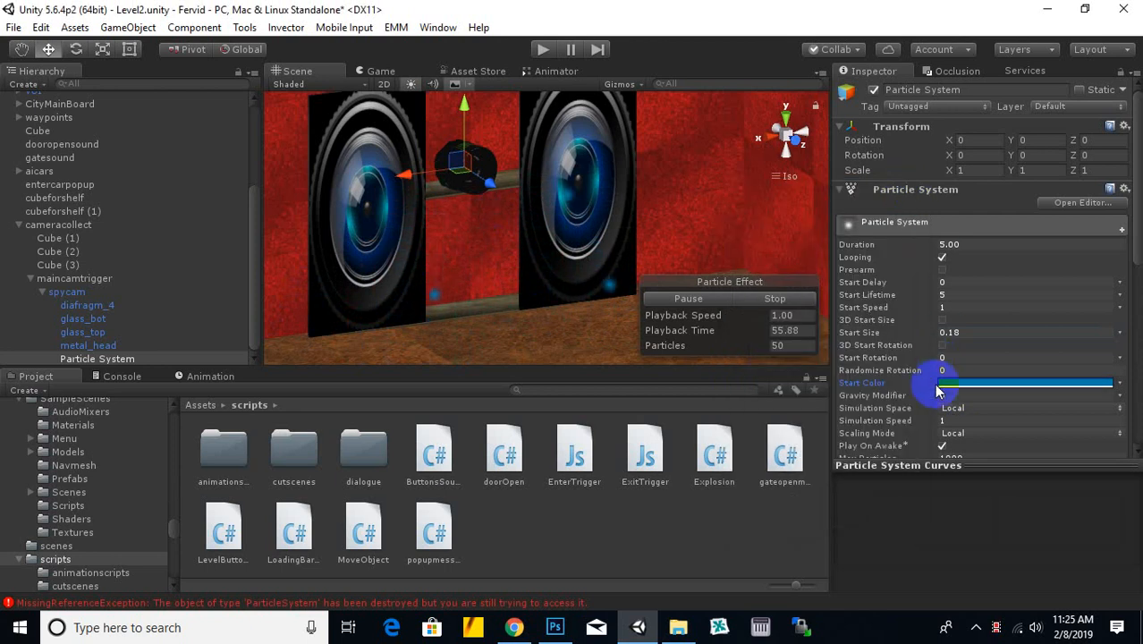
Limit the particle system's Max Particles to 200
scroll(984, 372, "down", 1)
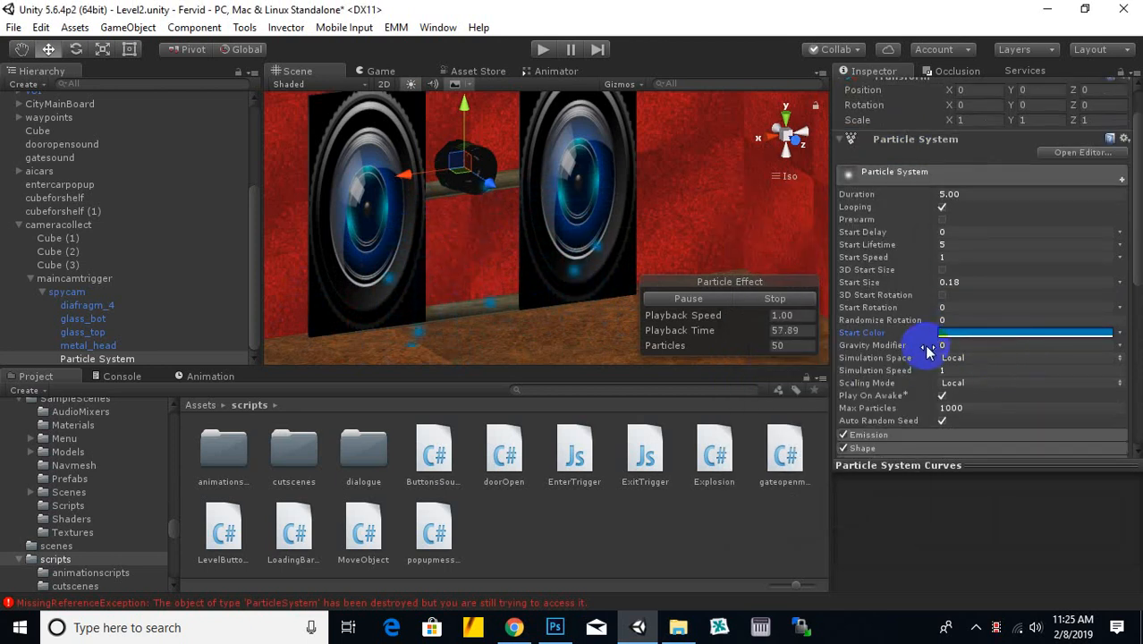
scroll(918, 349, "down", 1)
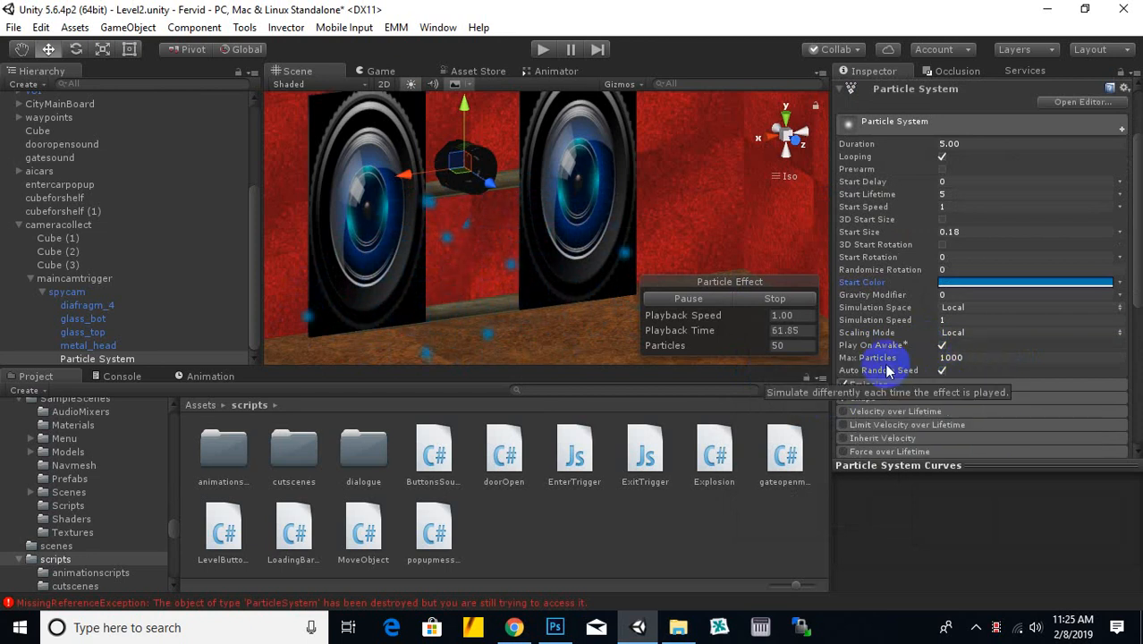
left_click(967, 356)
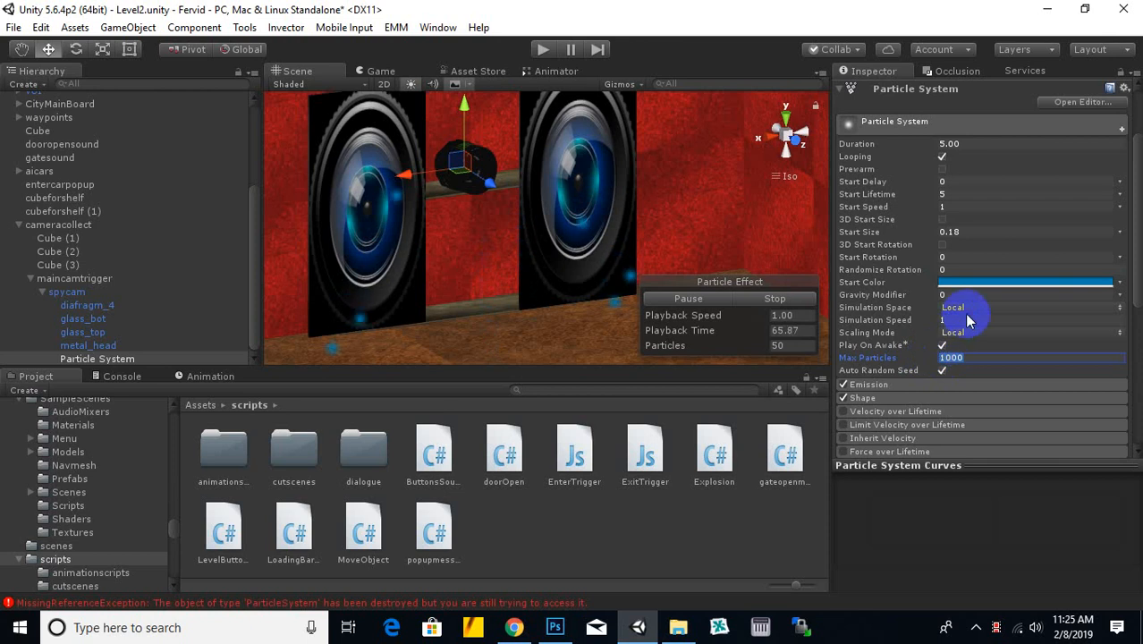
left_click(971, 357)
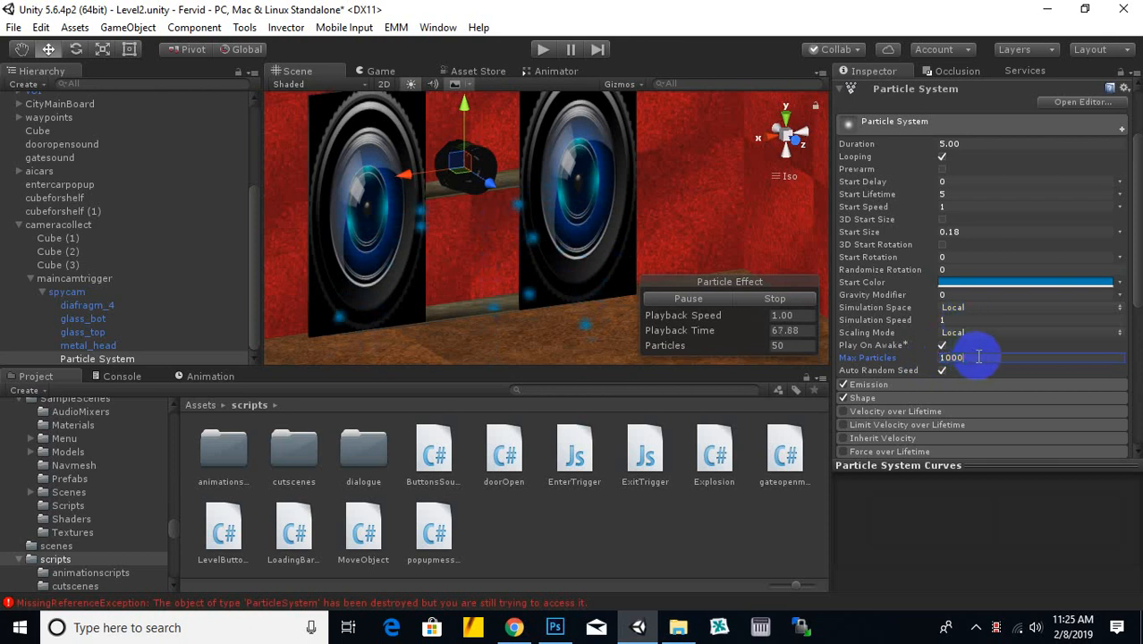
left_click_drag(979, 356, 906, 356)
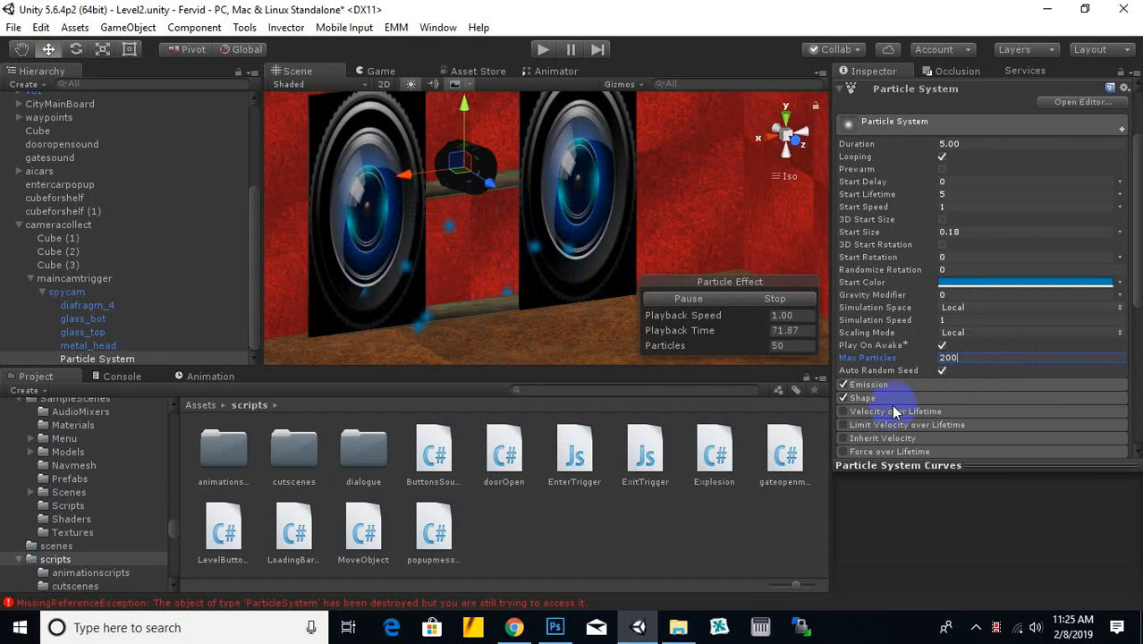
Set the emission Rate over Time of the particle system to 200
left_click(875, 384)
scroll(1022, 332, "down", 2)
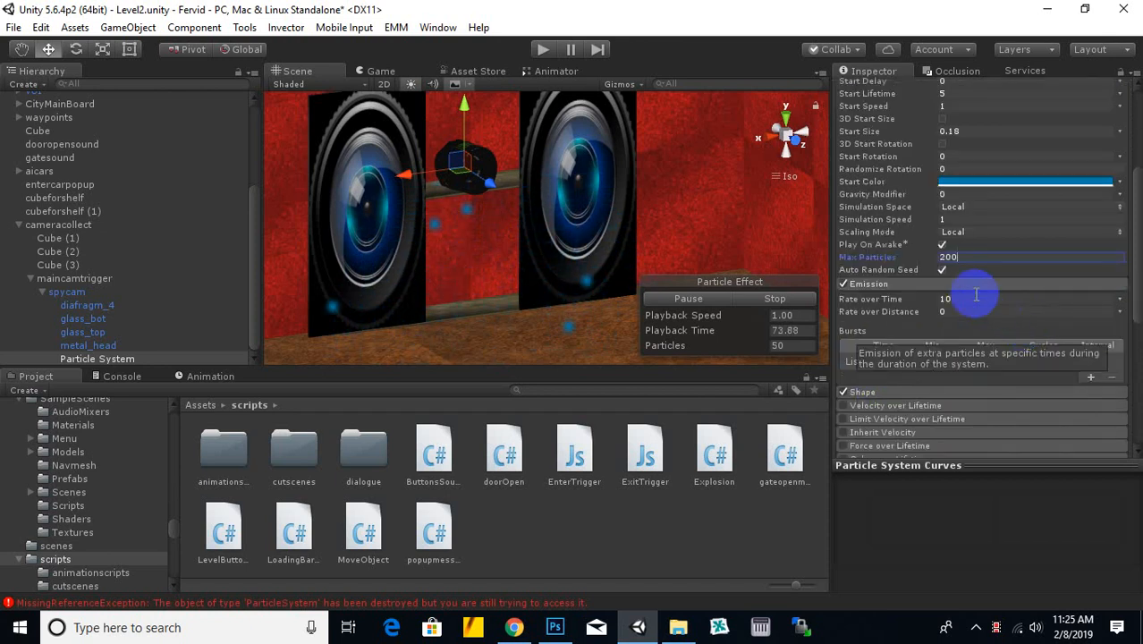
left_click(929, 300)
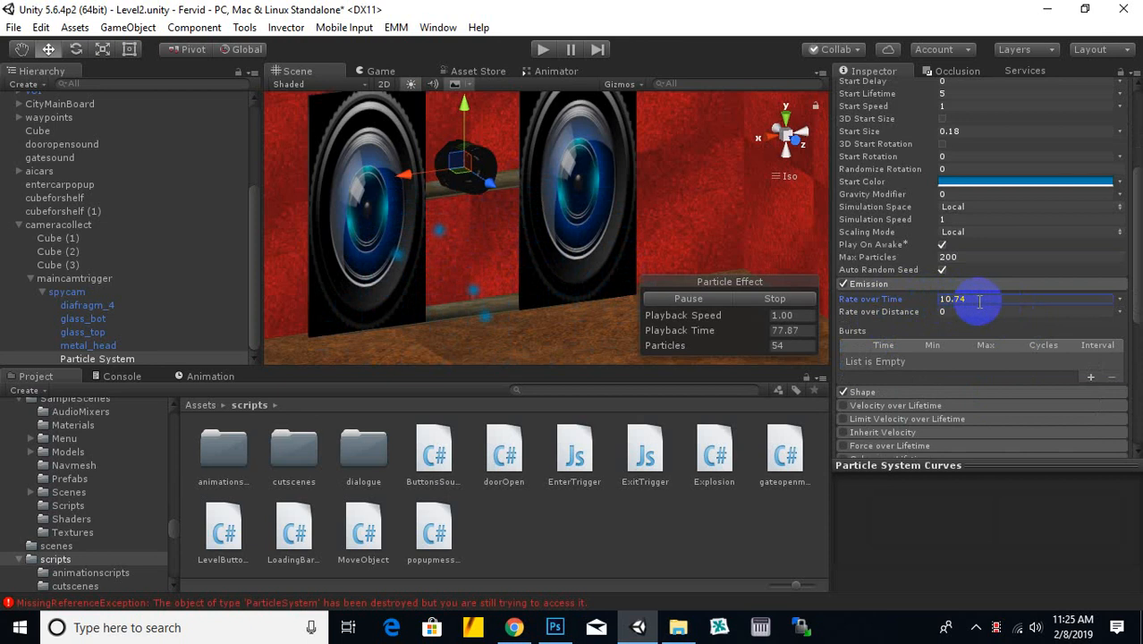
left_click_drag(980, 302, 887, 313)
type("200")
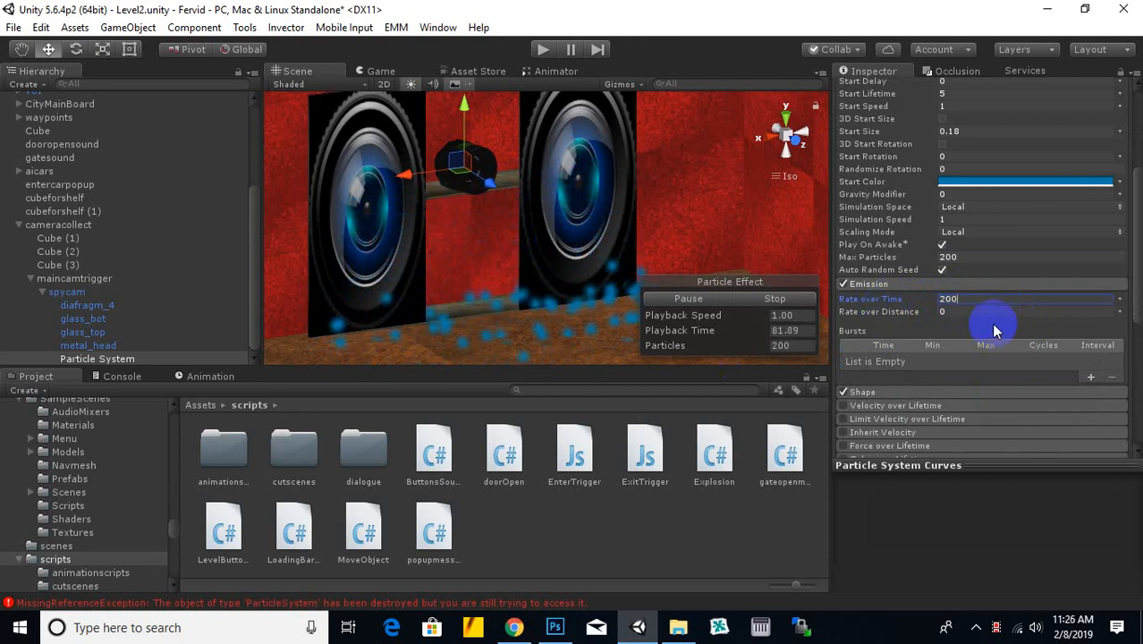
scroll(599, 246, "down", 3)
middle_click_drag(563, 246, 577, 309)
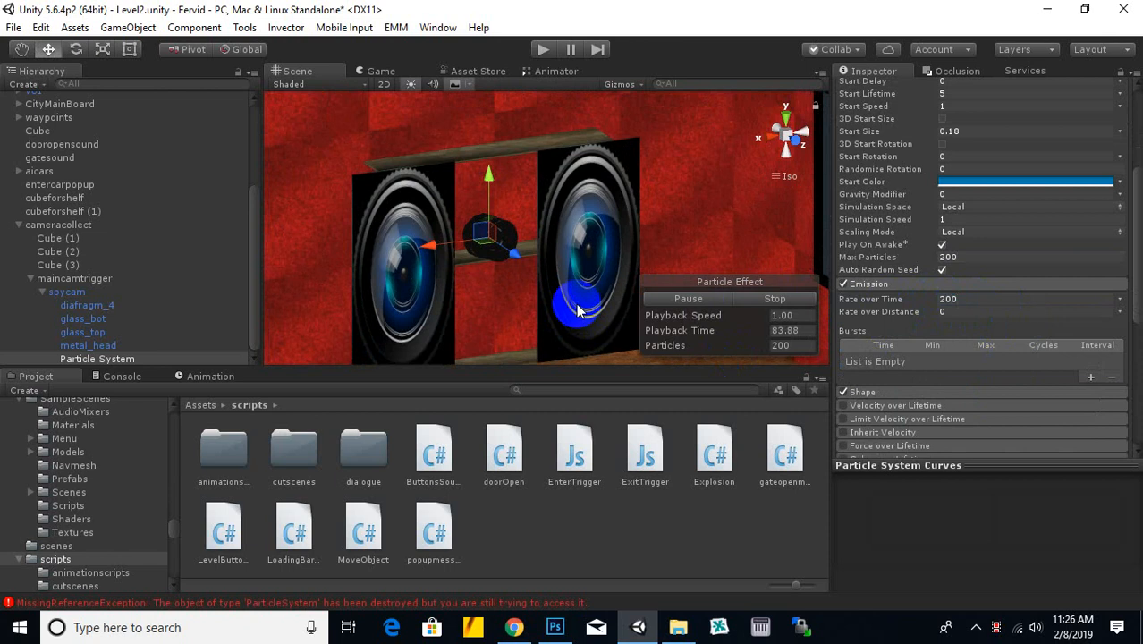
scroll(515, 259, "up", 1)
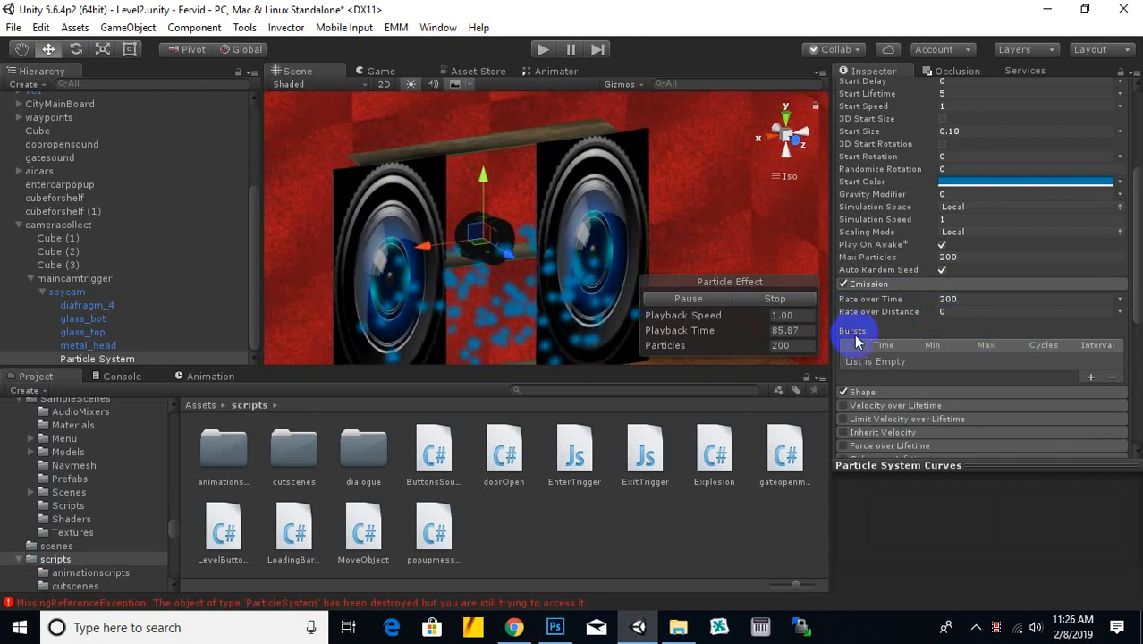
Set the emission shape of the particle system to Sphere
scroll(950, 320, "down", 3)
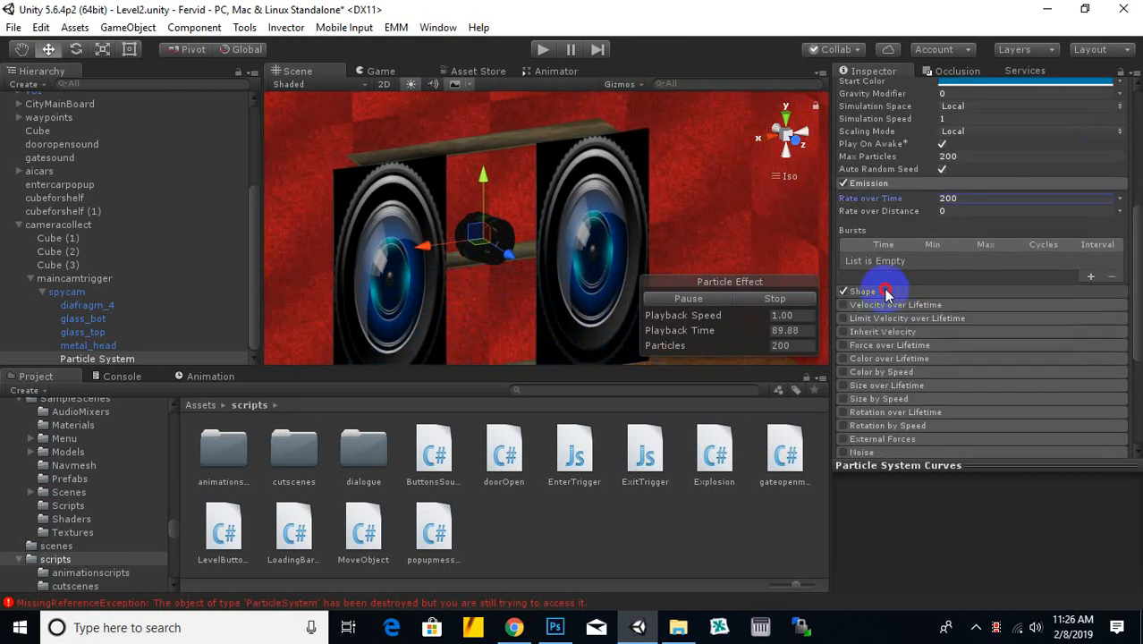
left_click(886, 292)
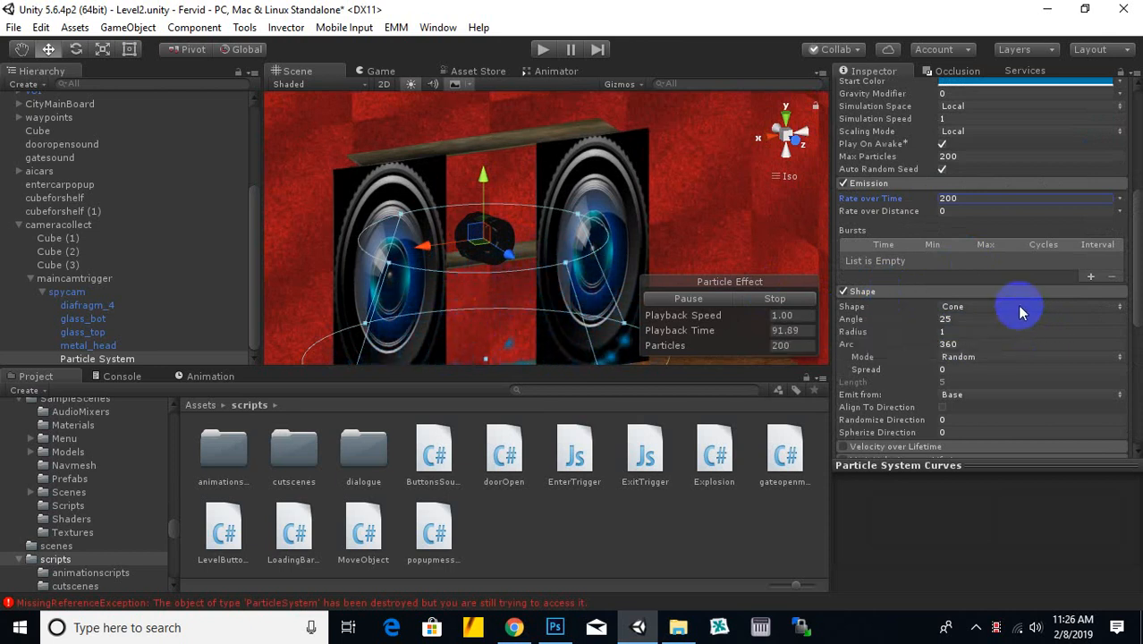
left_click(1022, 309)
left_click(988, 324)
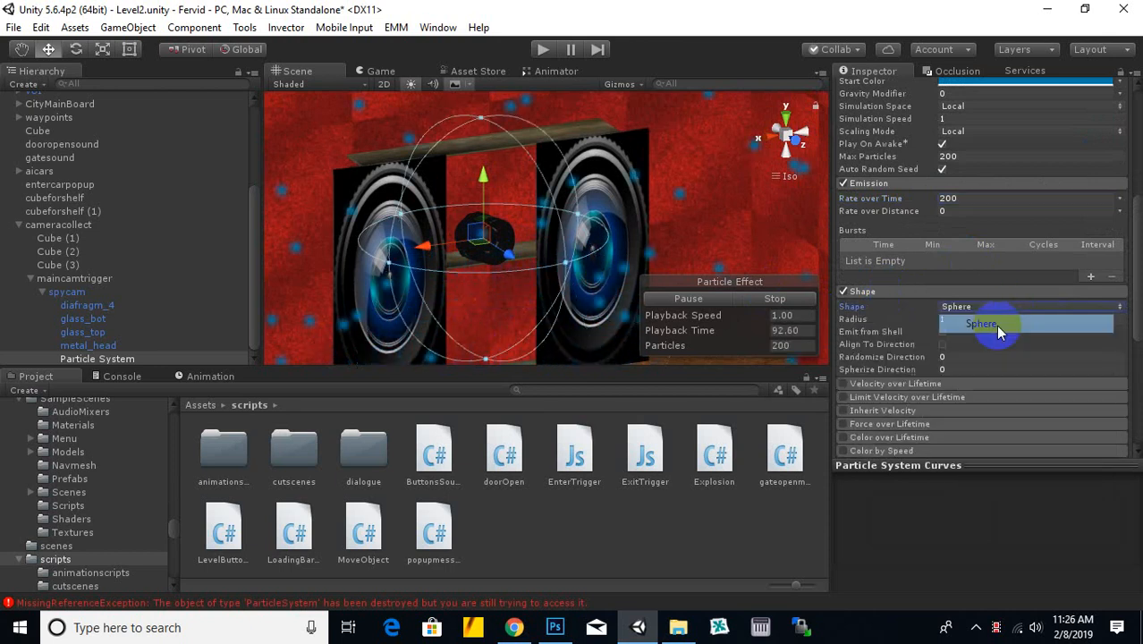
scroll(492, 275, "down", 1)
middle_click_drag(492, 275, 488, 291)
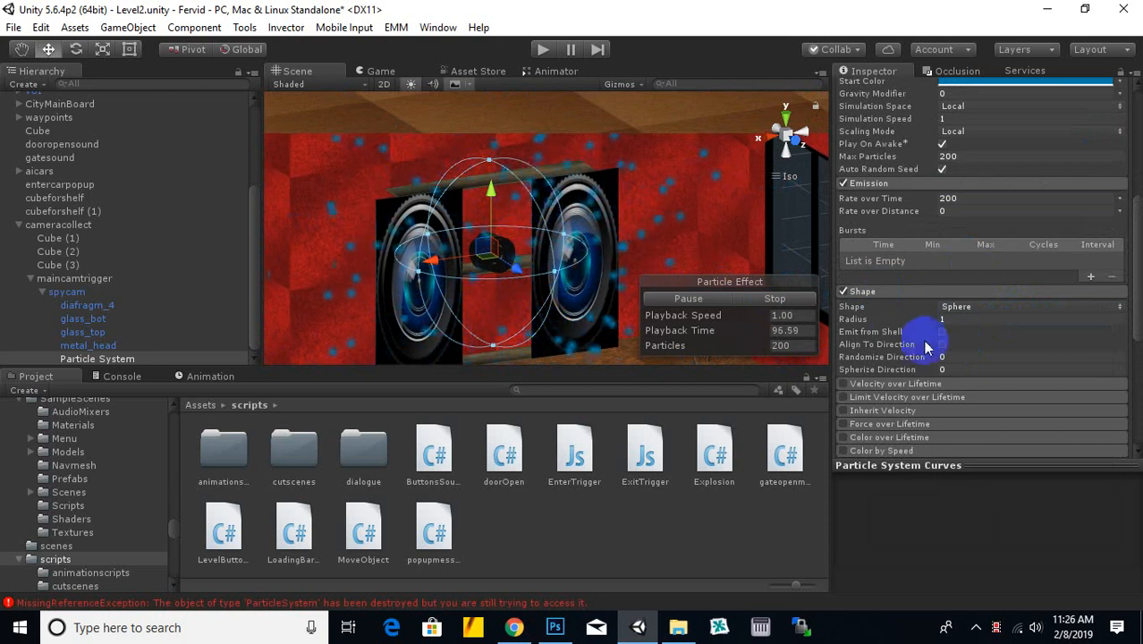
Try the Cone, Box and Mesh emission shapes for the particle system and return to Sphere
left_click(982, 309)
left_click(976, 360)
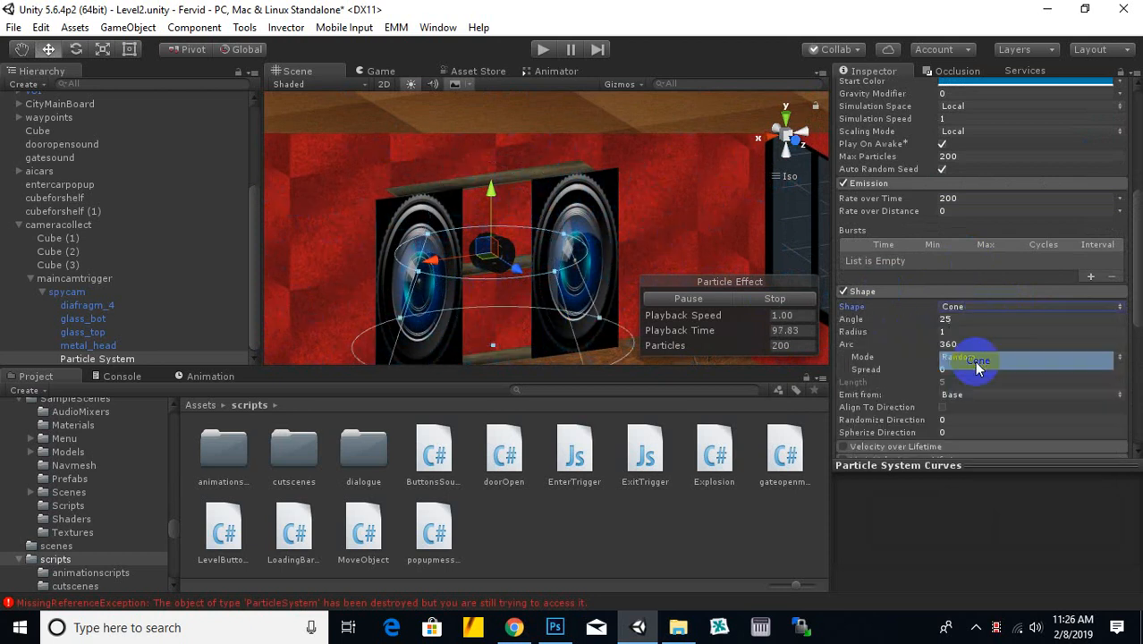
left_click(975, 310)
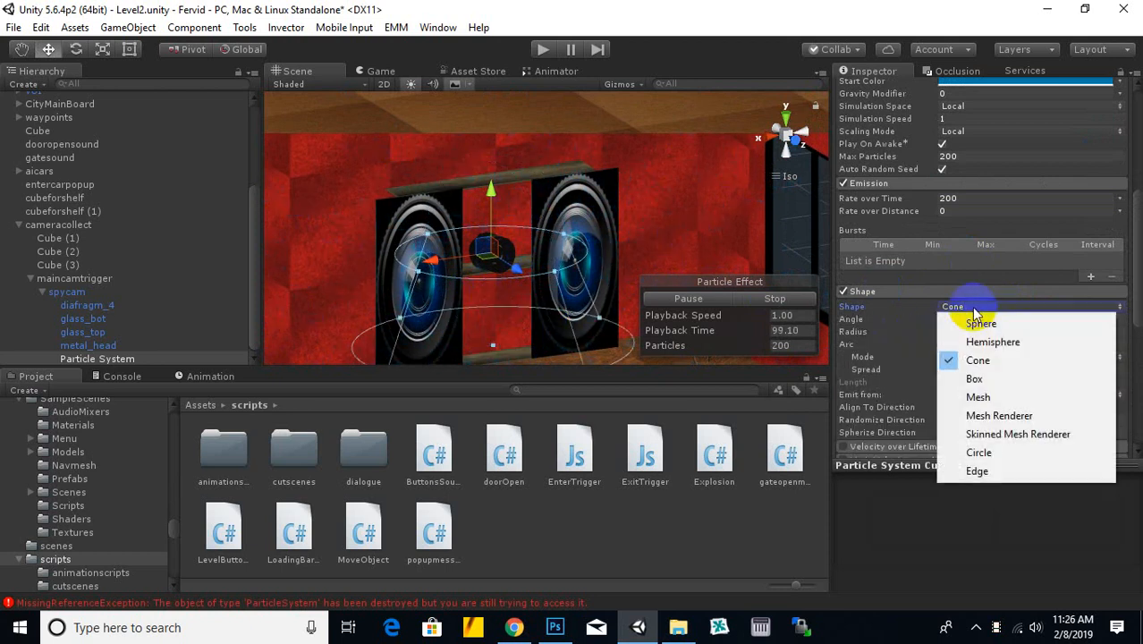
left_click(969, 379)
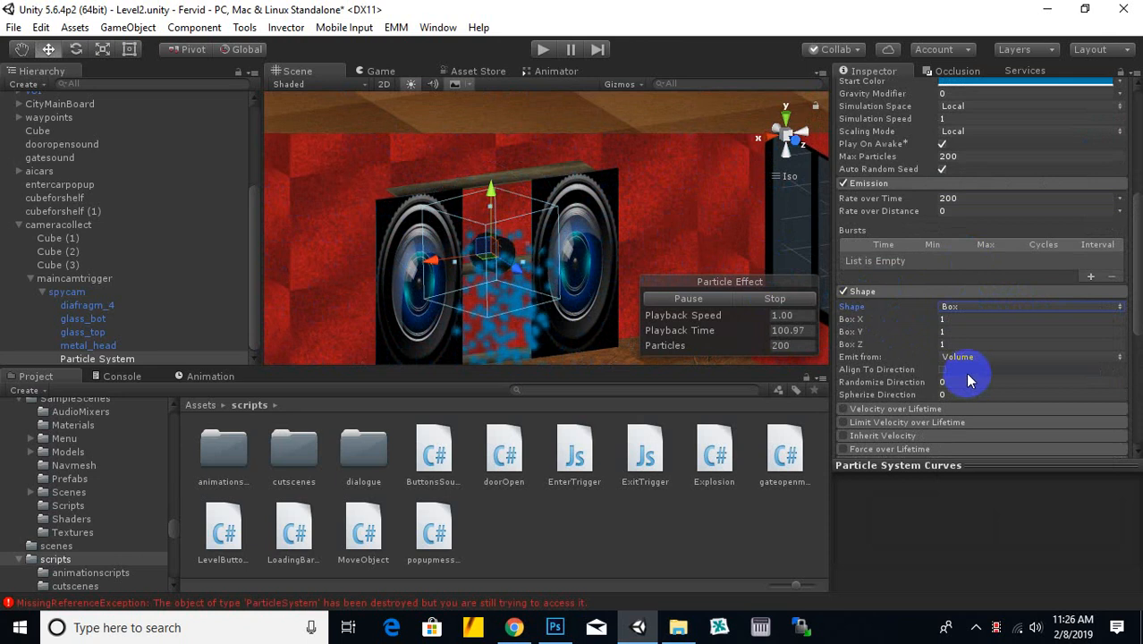
left_click(1003, 311)
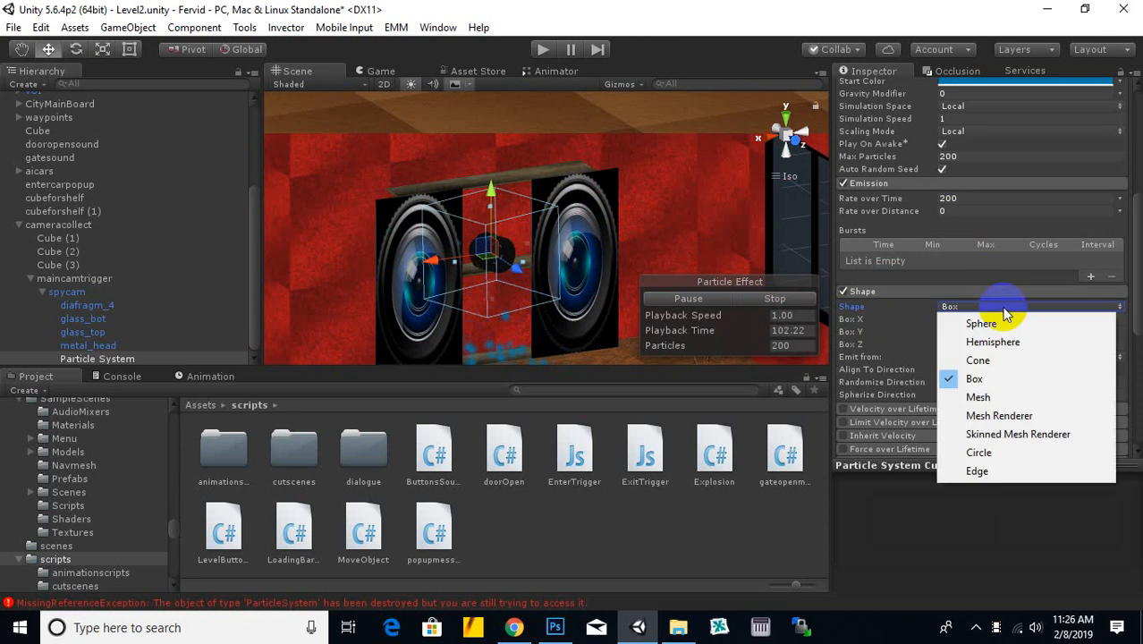
left_click(1009, 399)
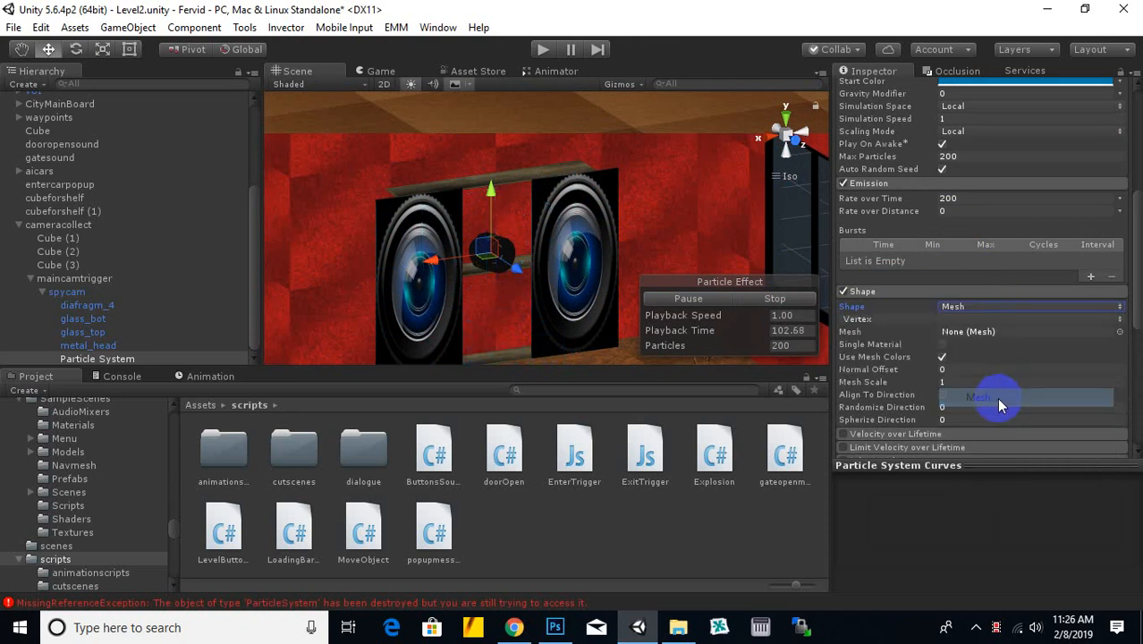
left_click(993, 309)
left_click(983, 324)
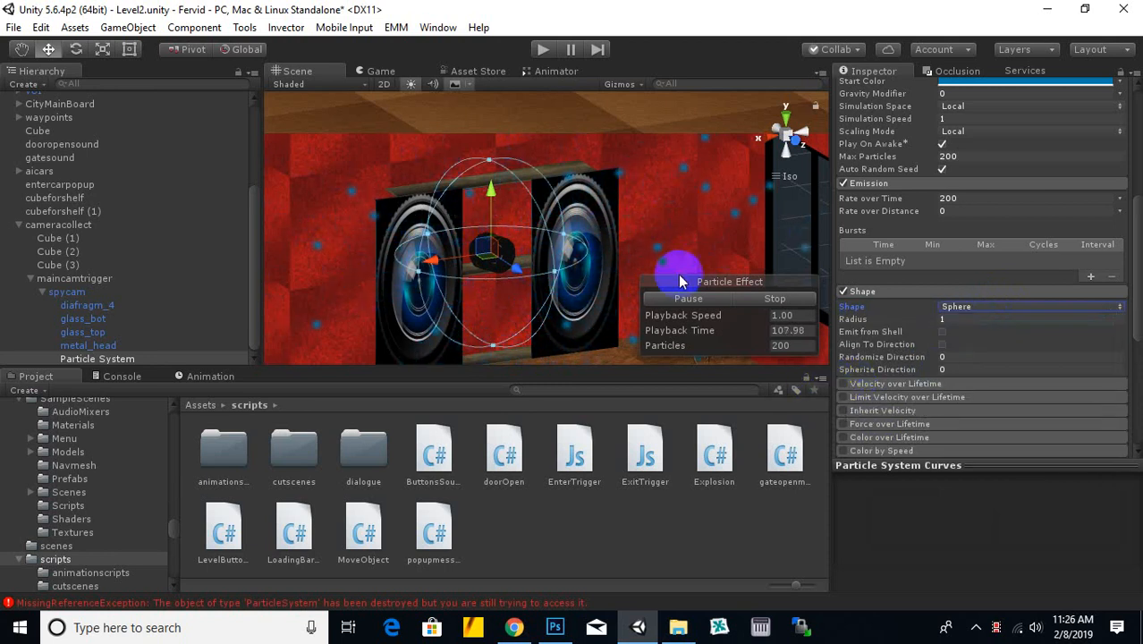
Examine the spread of the blue particles around the spycam and look through the remaining particle system modules
scroll(593, 243, "down", 4)
middle_click_drag(563, 249, 544, 208)
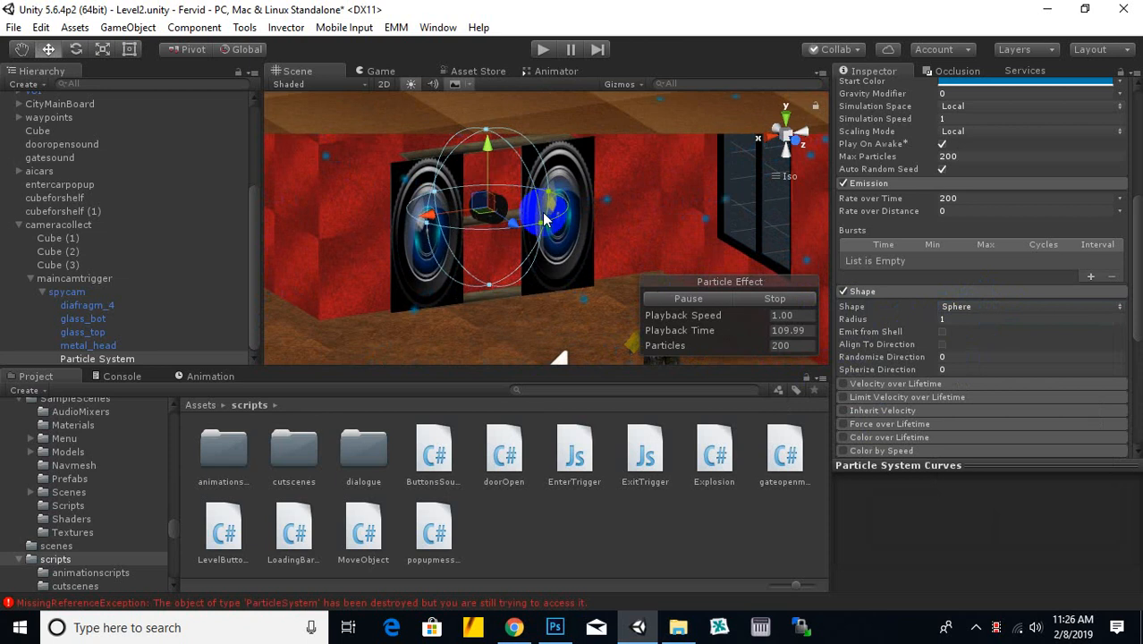
scroll(975, 373, "down", 8)
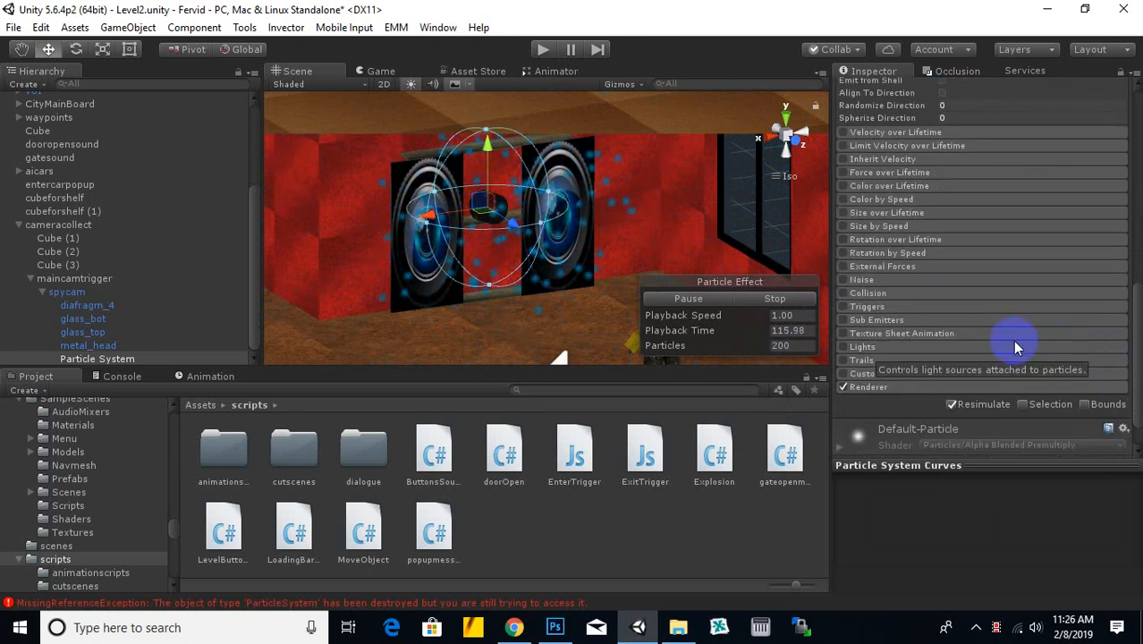
scroll(1013, 340, "up", 8)
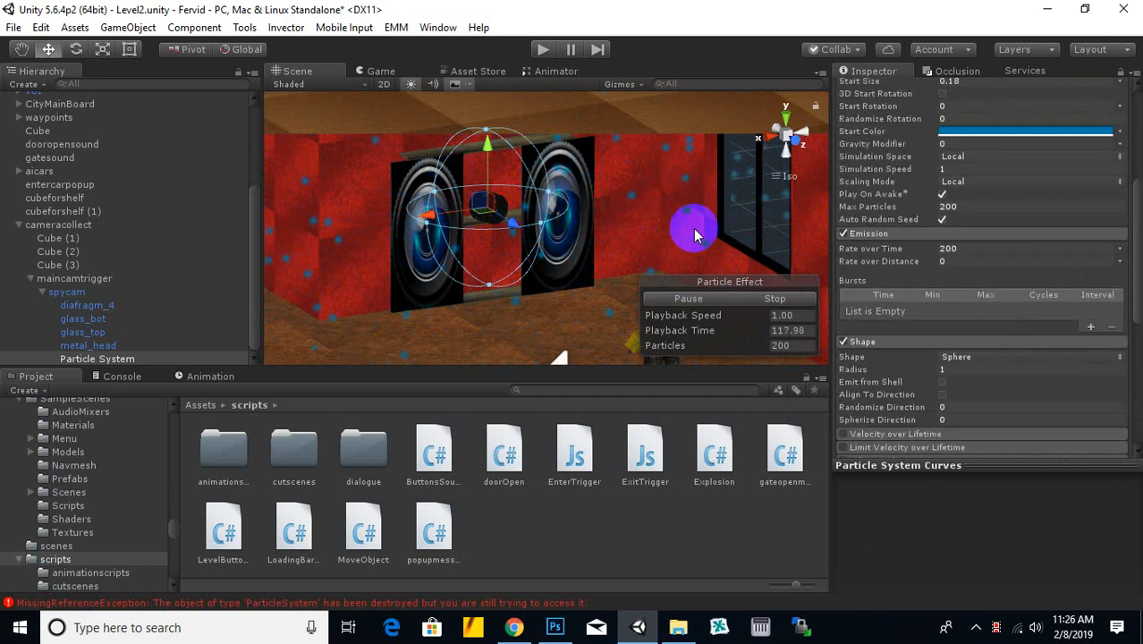
middle_click_drag(694, 228, 684, 257)
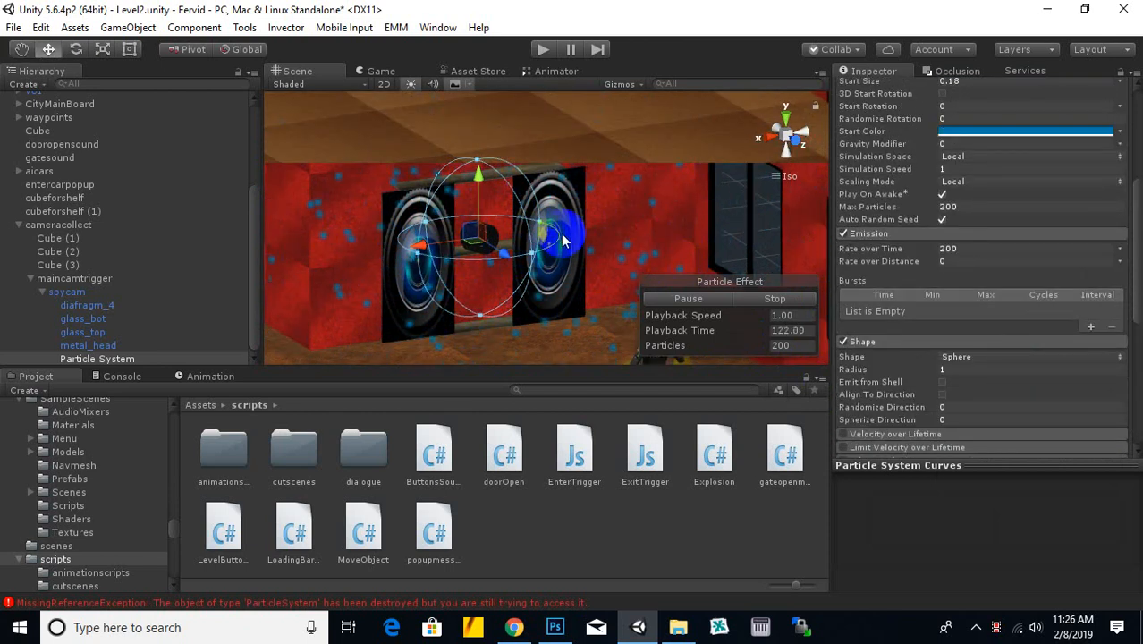
scroll(549, 249, "up", 2)
middle_click_drag(465, 243, 488, 241)
scroll(431, 263, "up", 3)
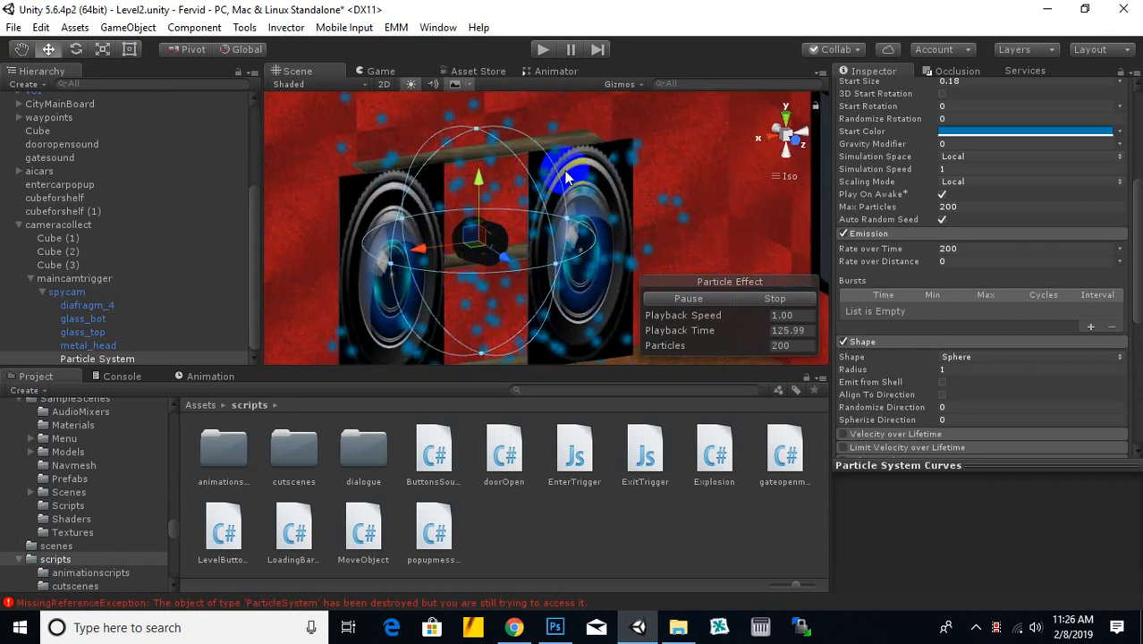
middle_click_drag(404, 261, 356, 280)
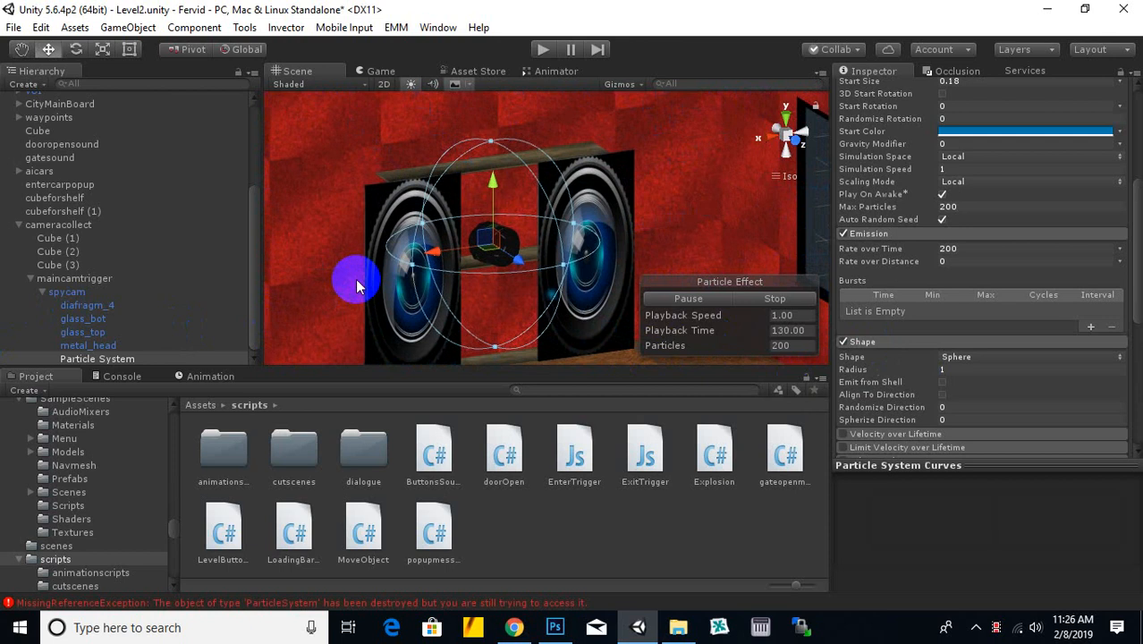
Create a C# script named CamTriggerCollect in the scripts folder and open it in the code editor
left_click(71, 280)
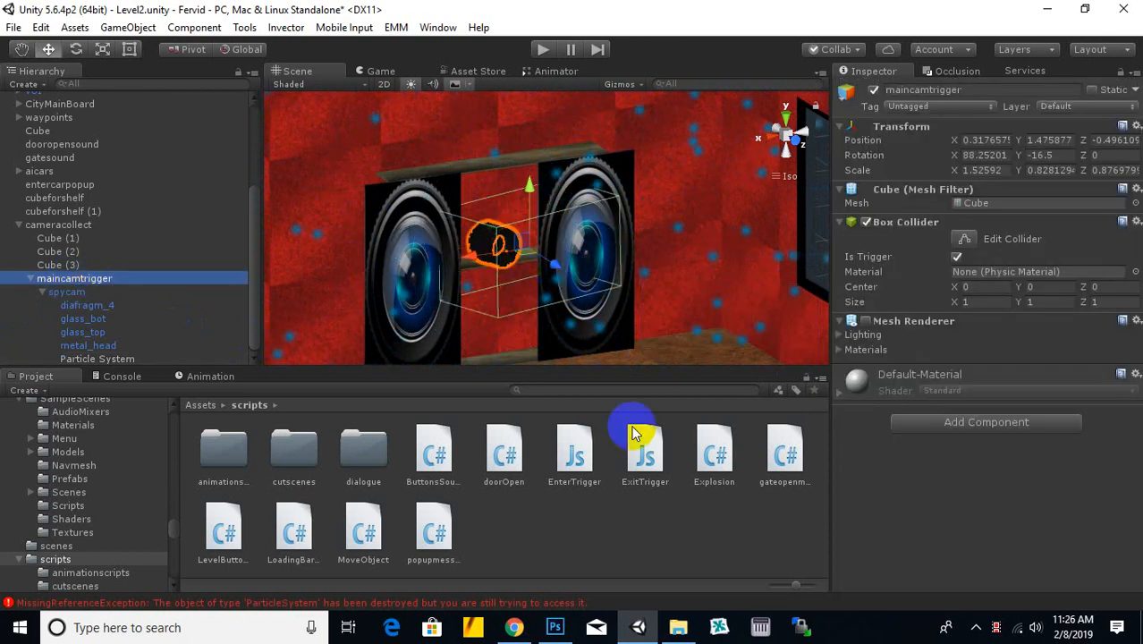
right_click(632, 519)
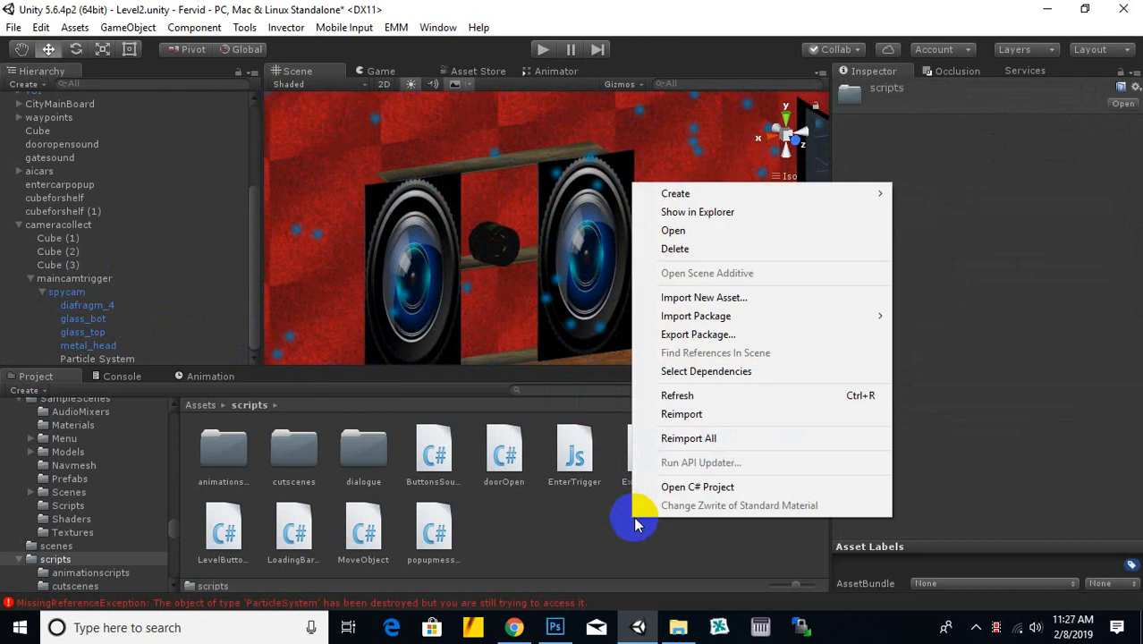
mouse_move(760, 198)
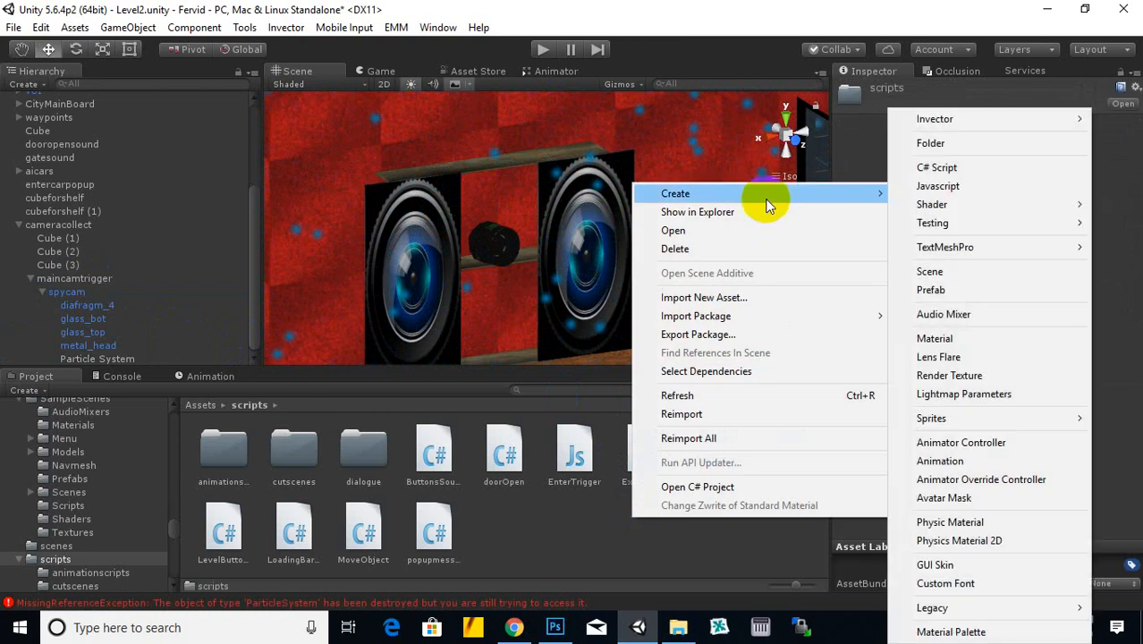
left_click(935, 168)
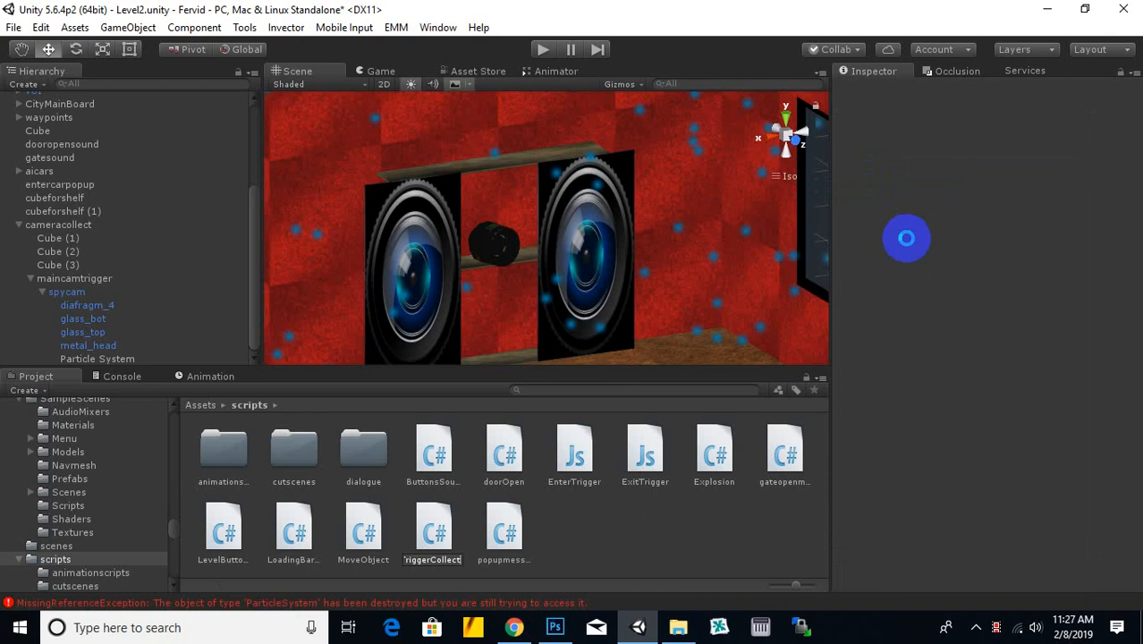
left_click(906, 237)
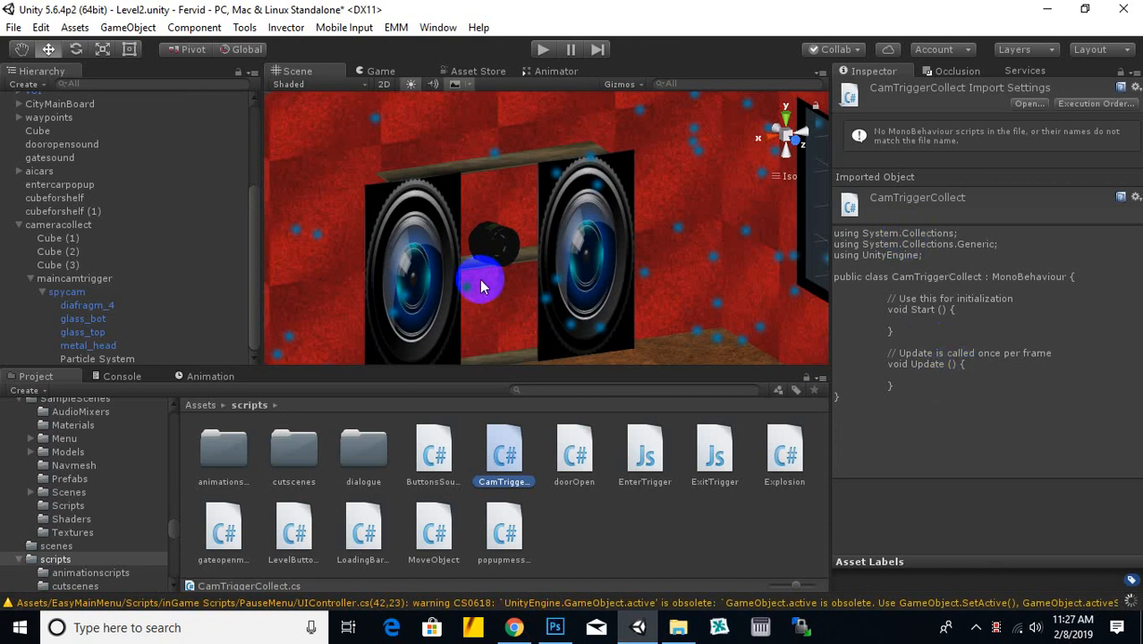
scroll(482, 279, "down", 3)
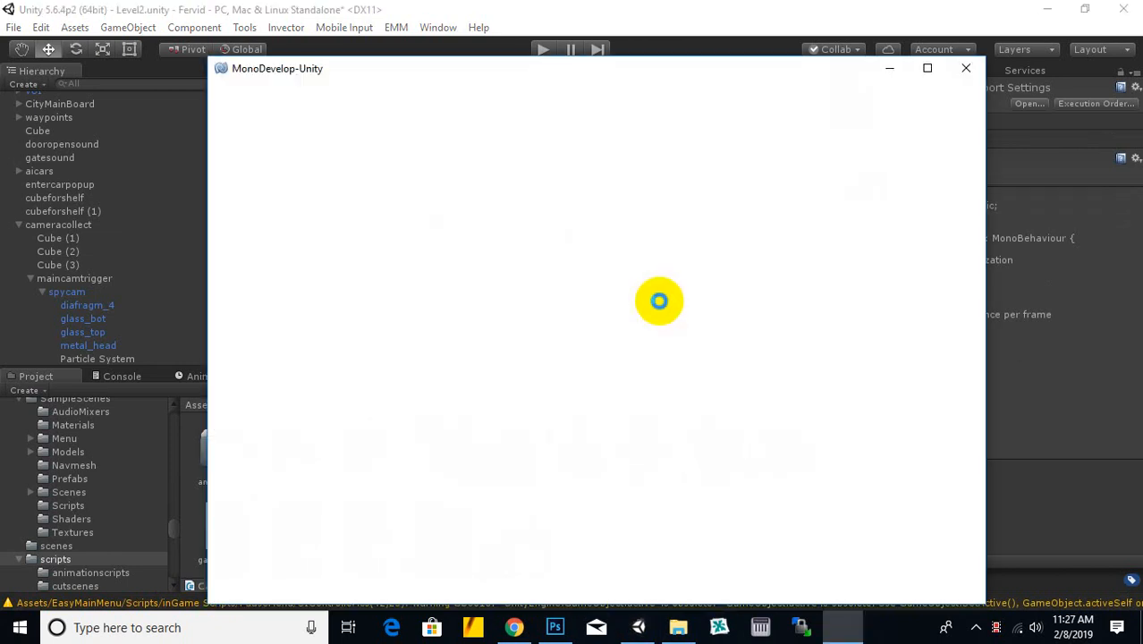
Return to Unity and locate the PointCaptured_Female1 clip in the audios folder
left_click(665, 18)
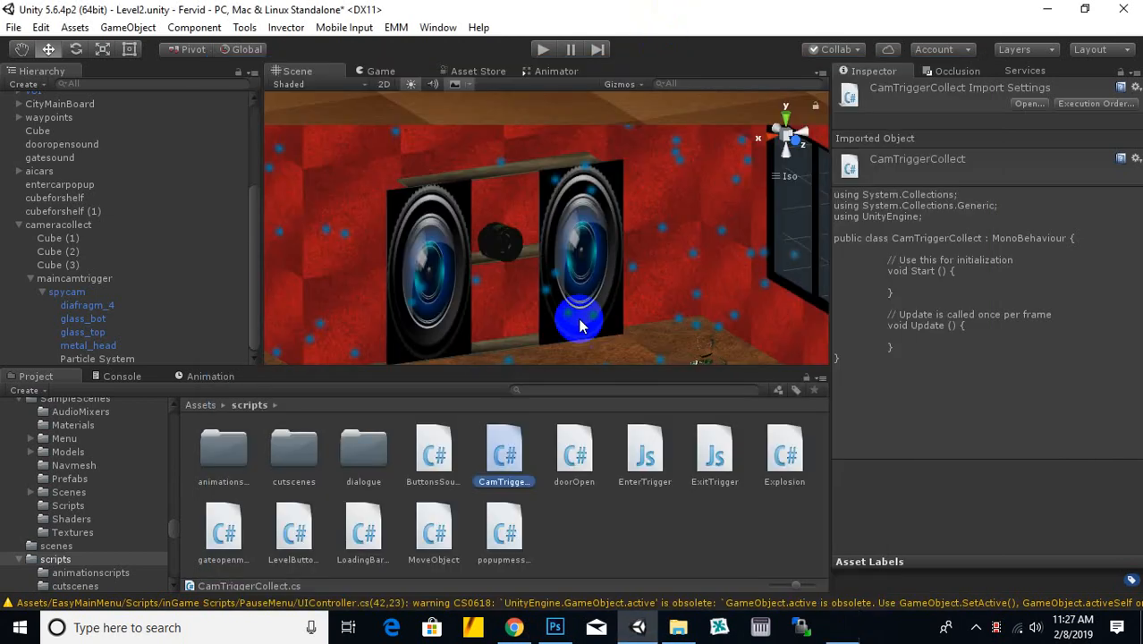
scroll(580, 324, "down", 2)
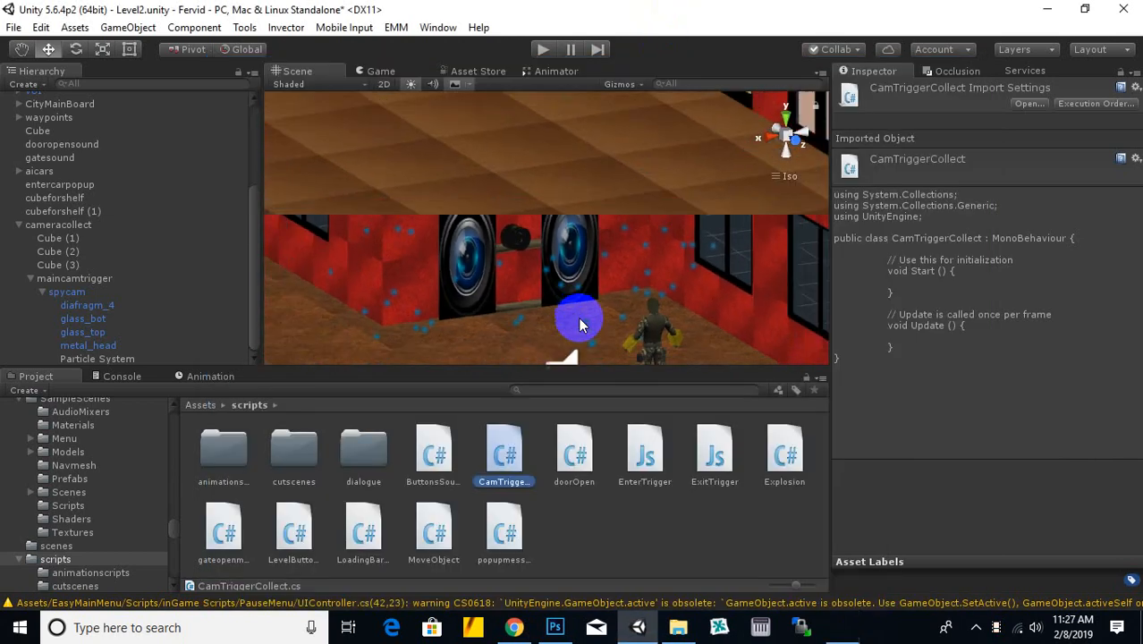
left_click(203, 408)
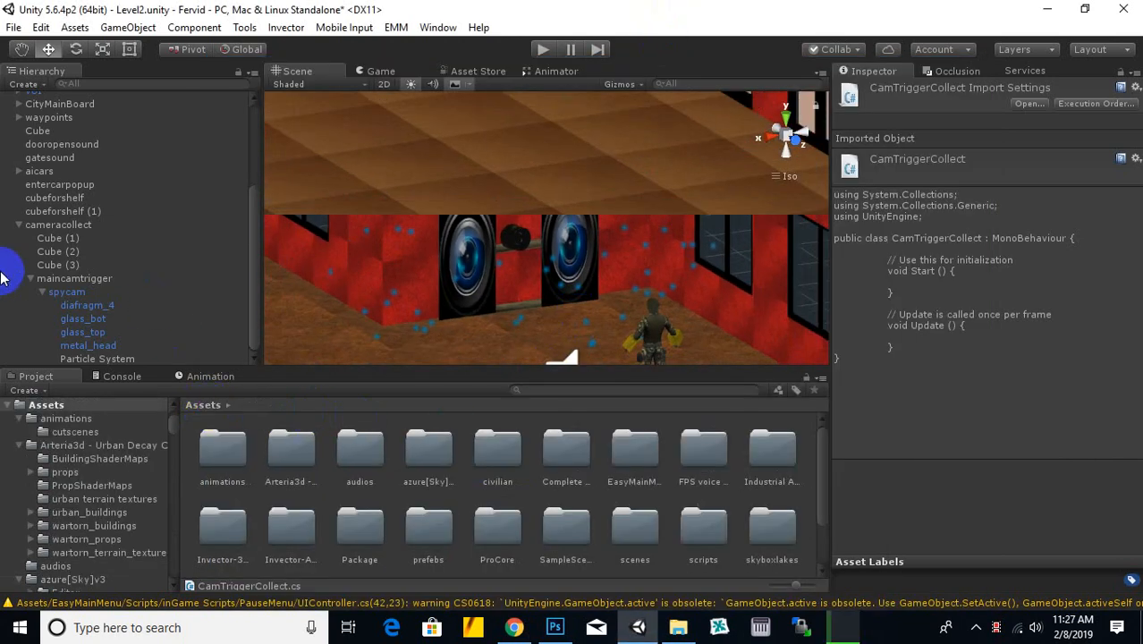
left_click(32, 280)
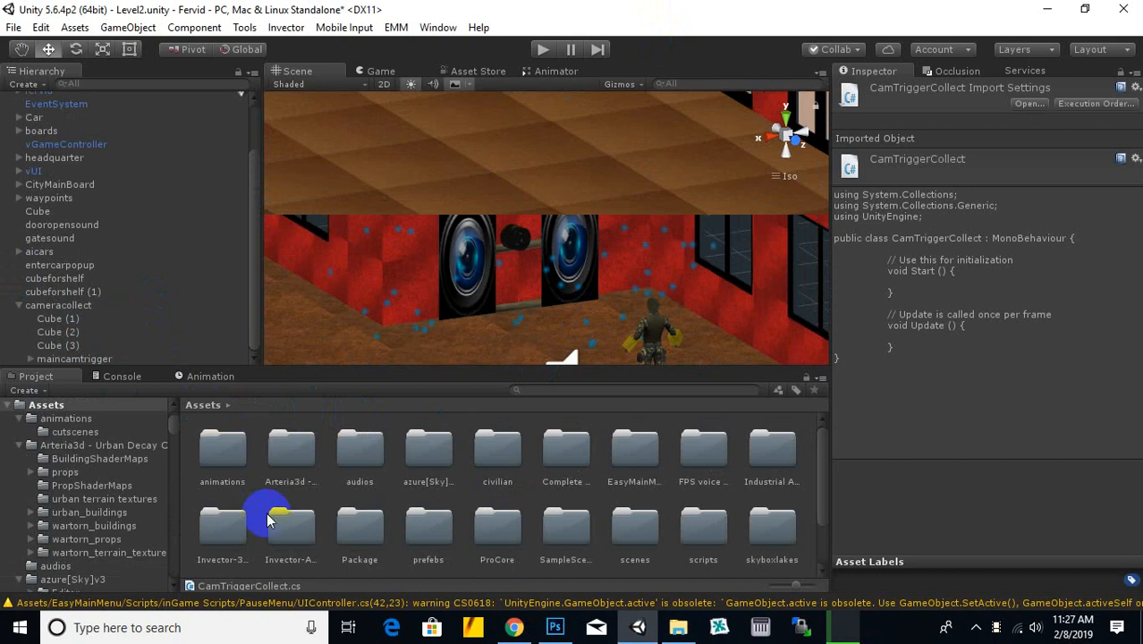
double_click(359, 451)
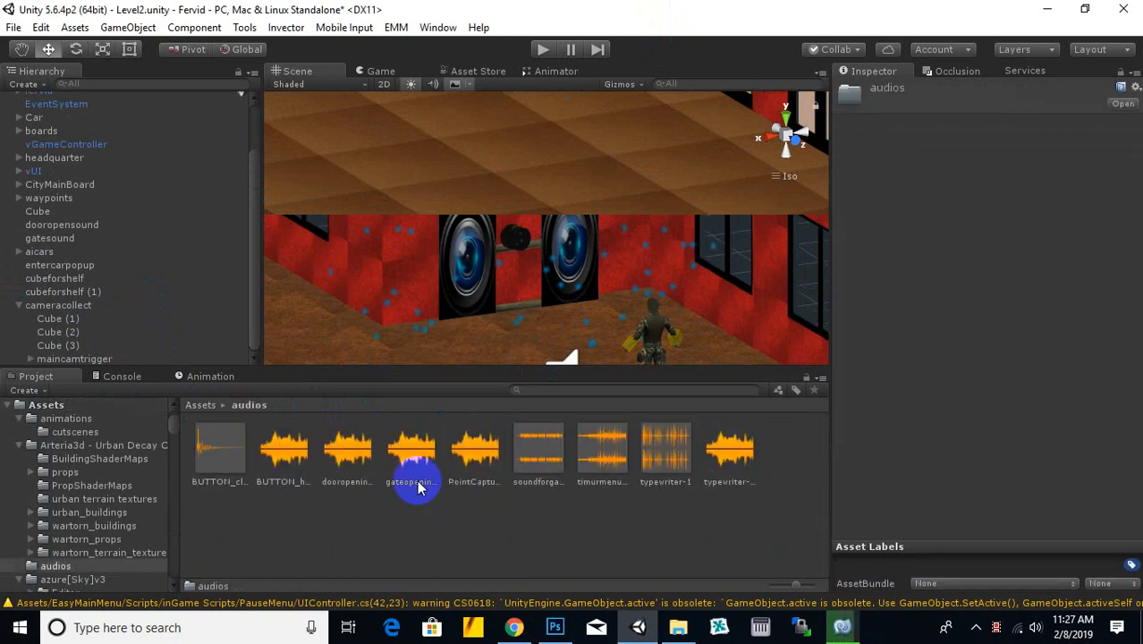
left_click(539, 459)
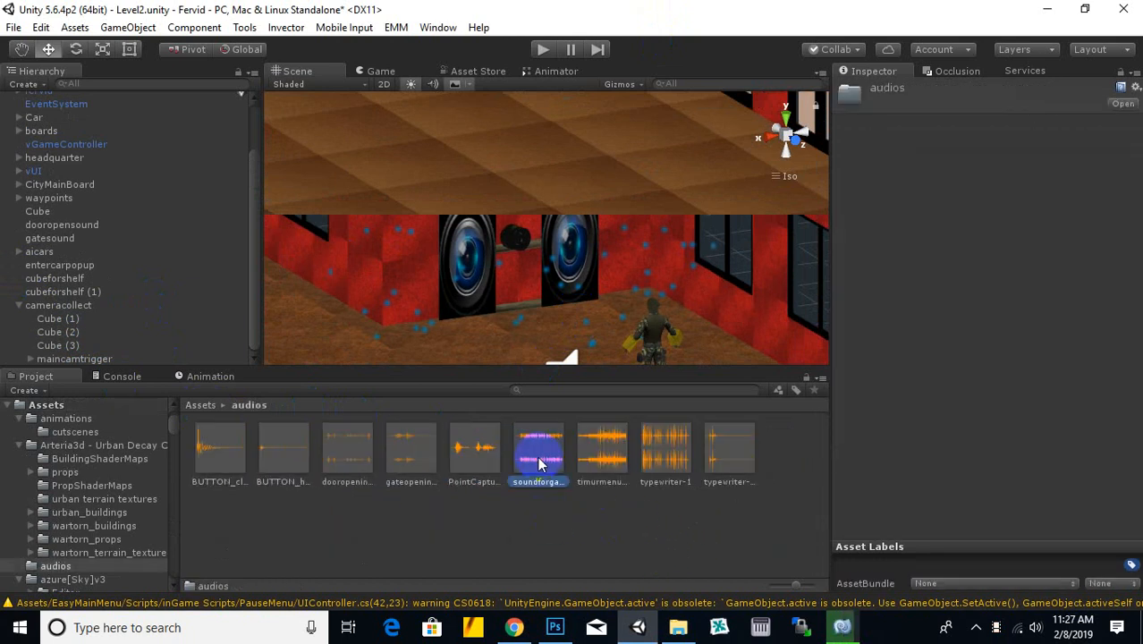
left_click(469, 455)
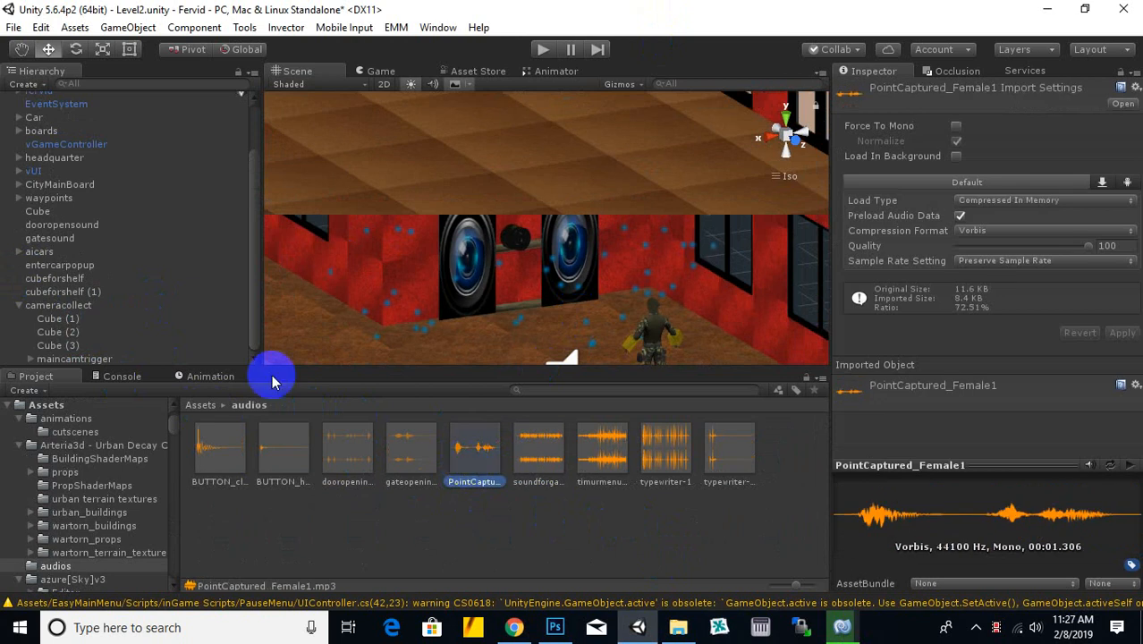
Create an Audio Source object in the scene and name it camcaptured
left_click(36, 86)
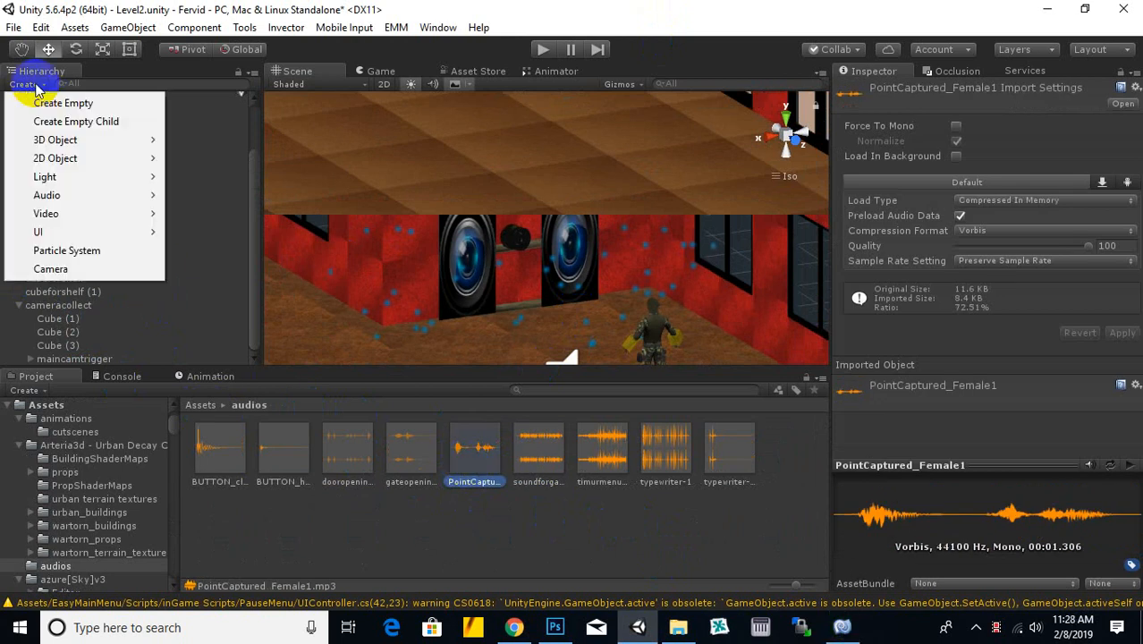
mouse_move(81, 197)
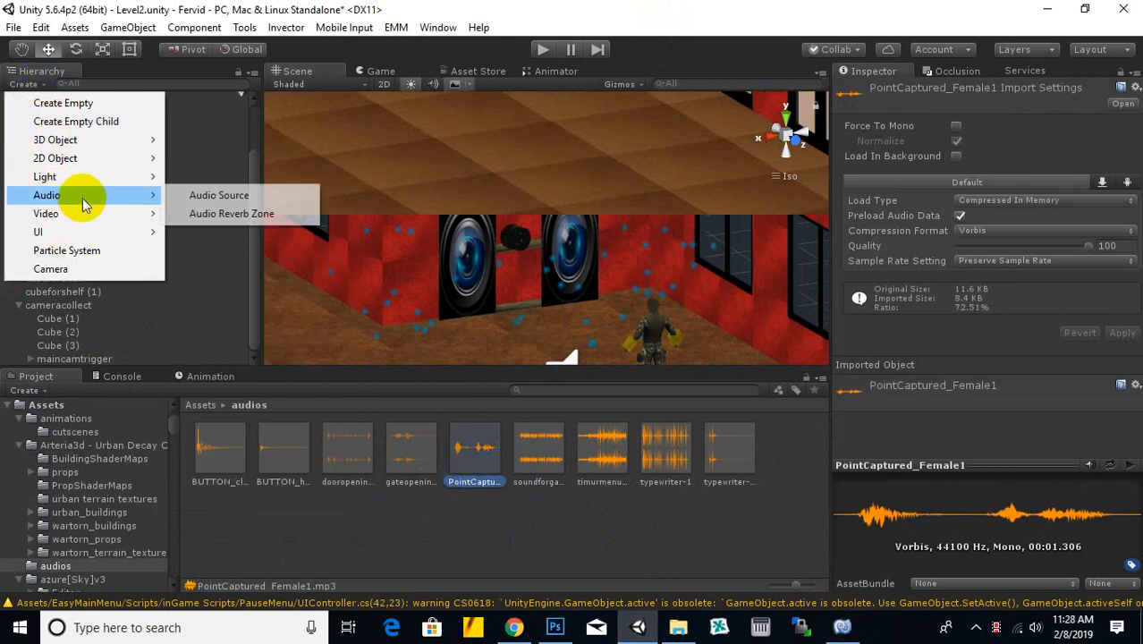
left_click(208, 204)
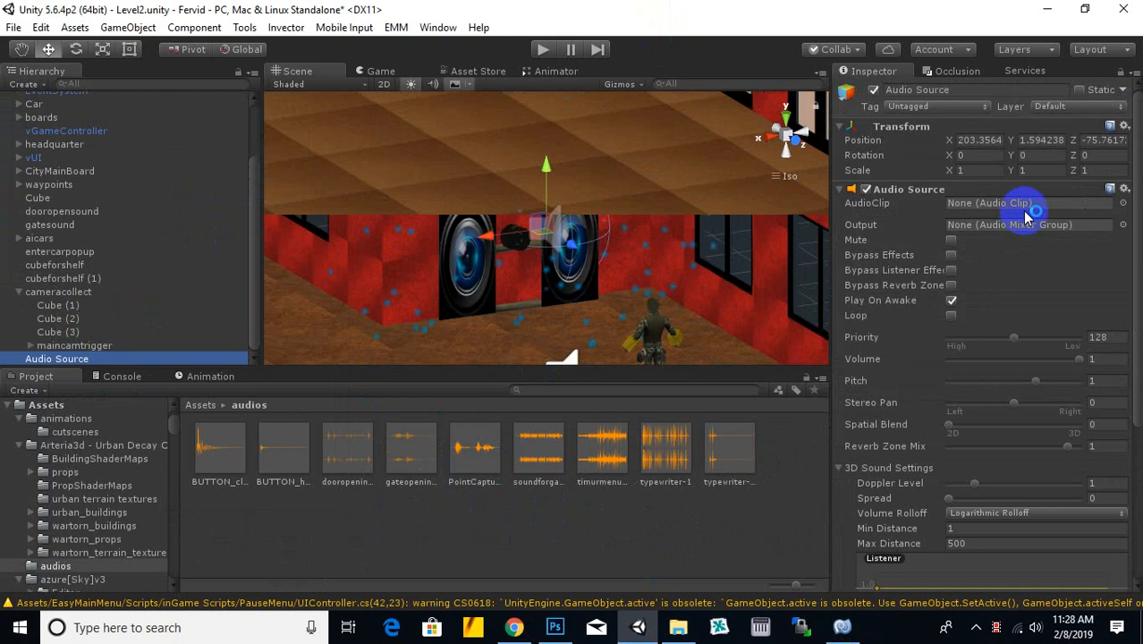
right_click(100, 359)
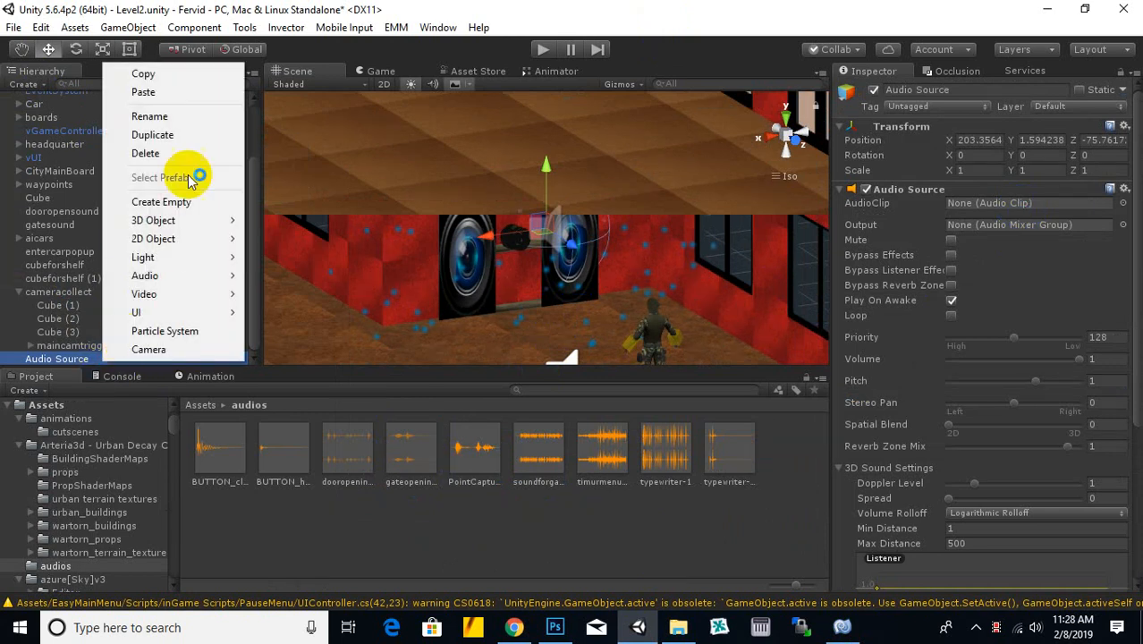
left_click(181, 120)
type("c")
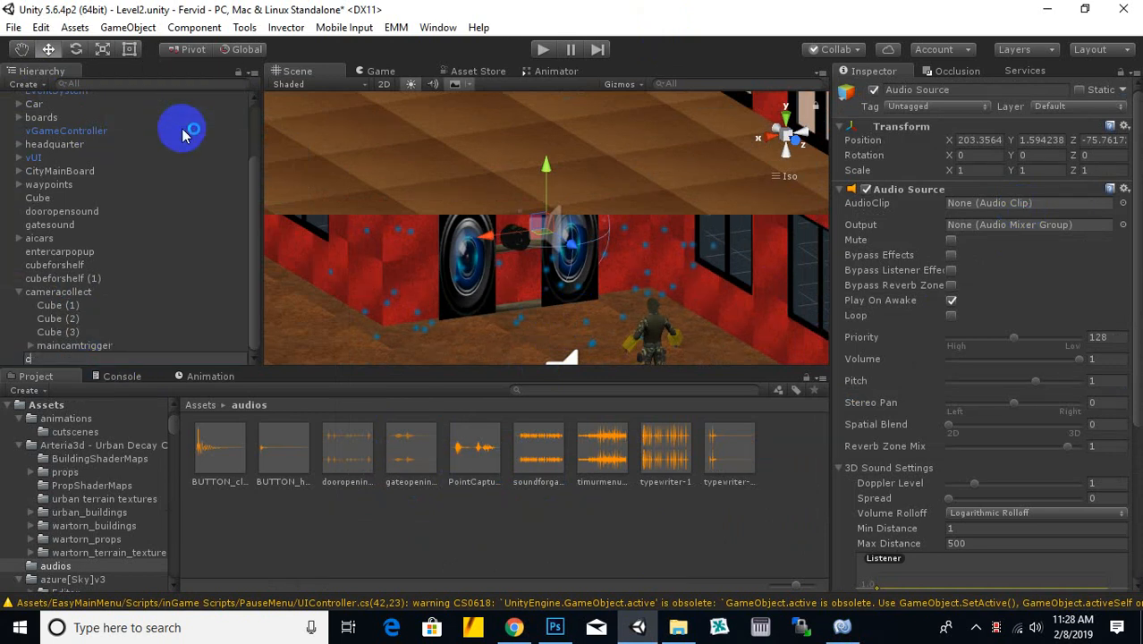
type("amc")
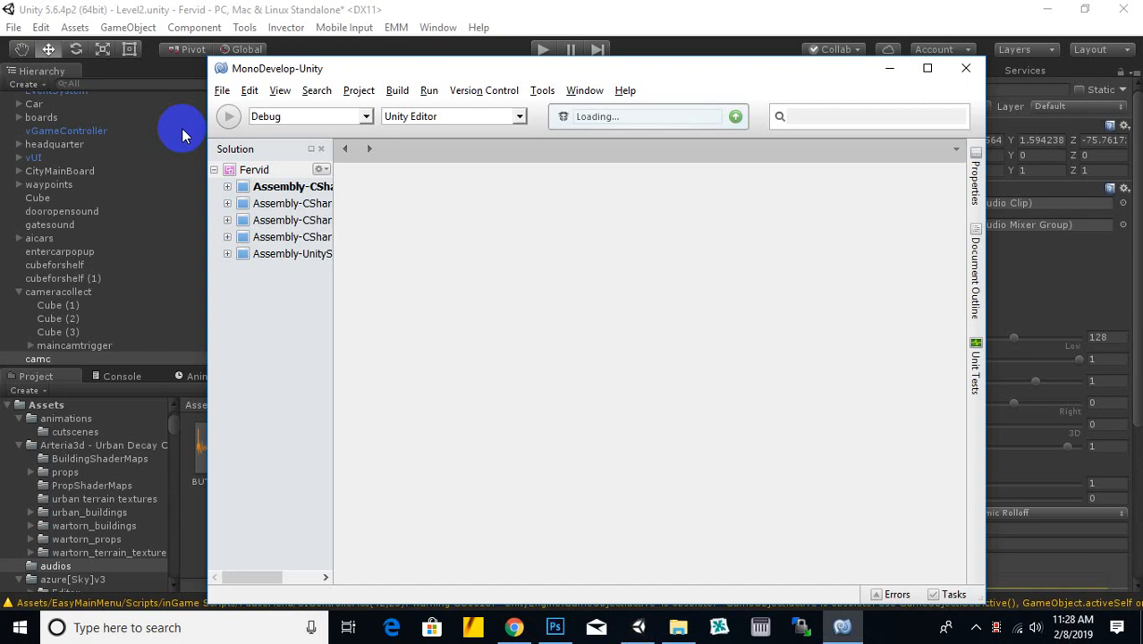
left_click(100, 358)
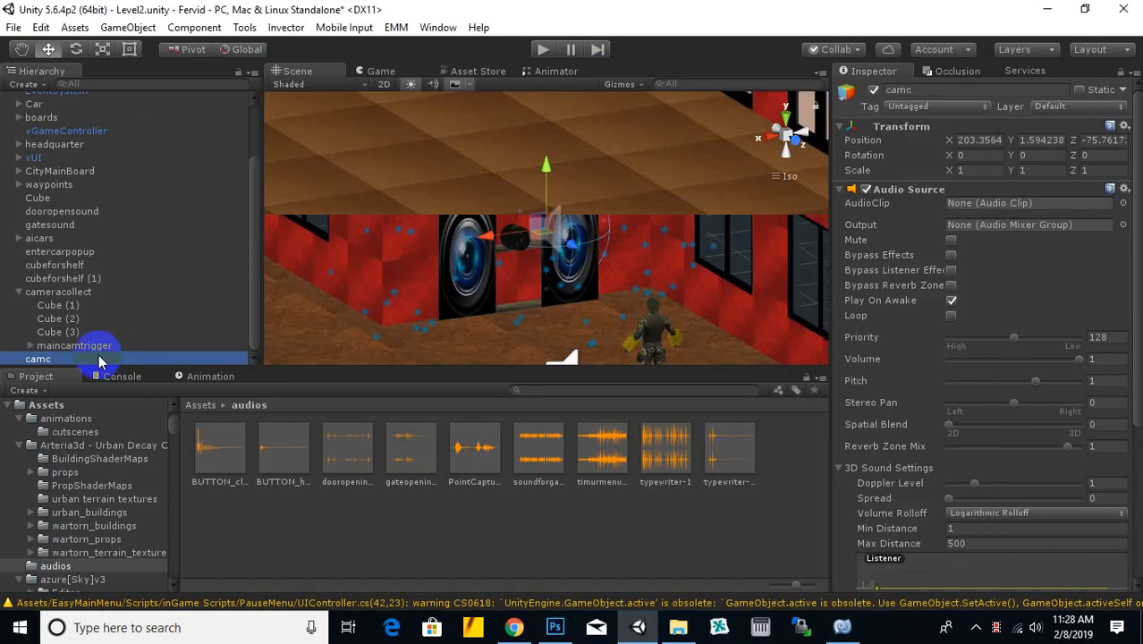
right_click(85, 360)
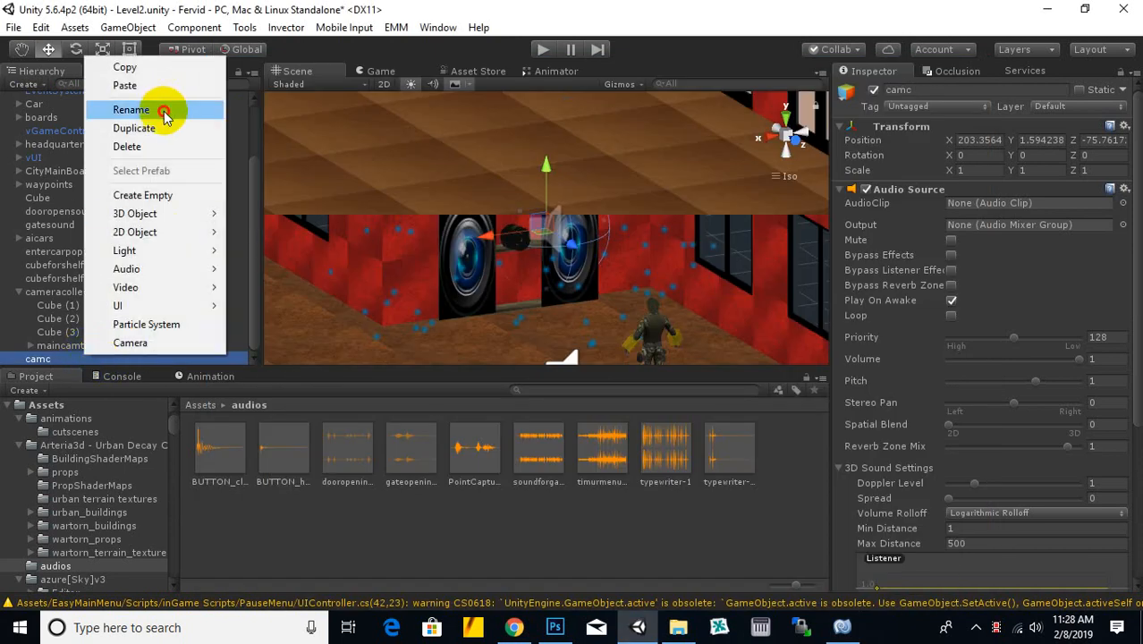
left_click(164, 112)
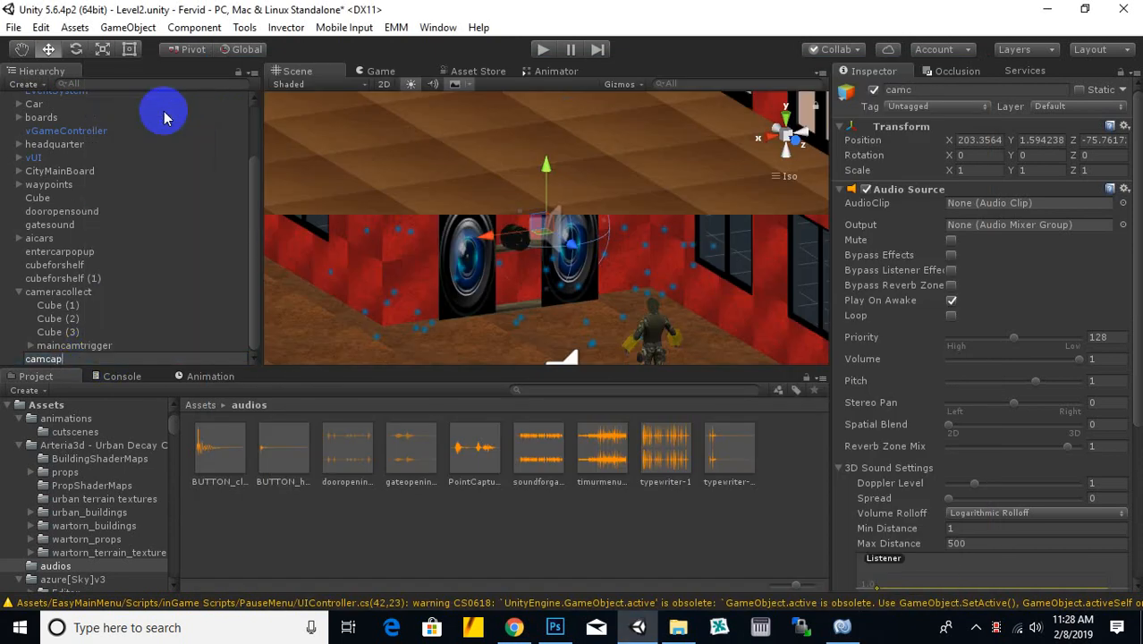
key("Return")
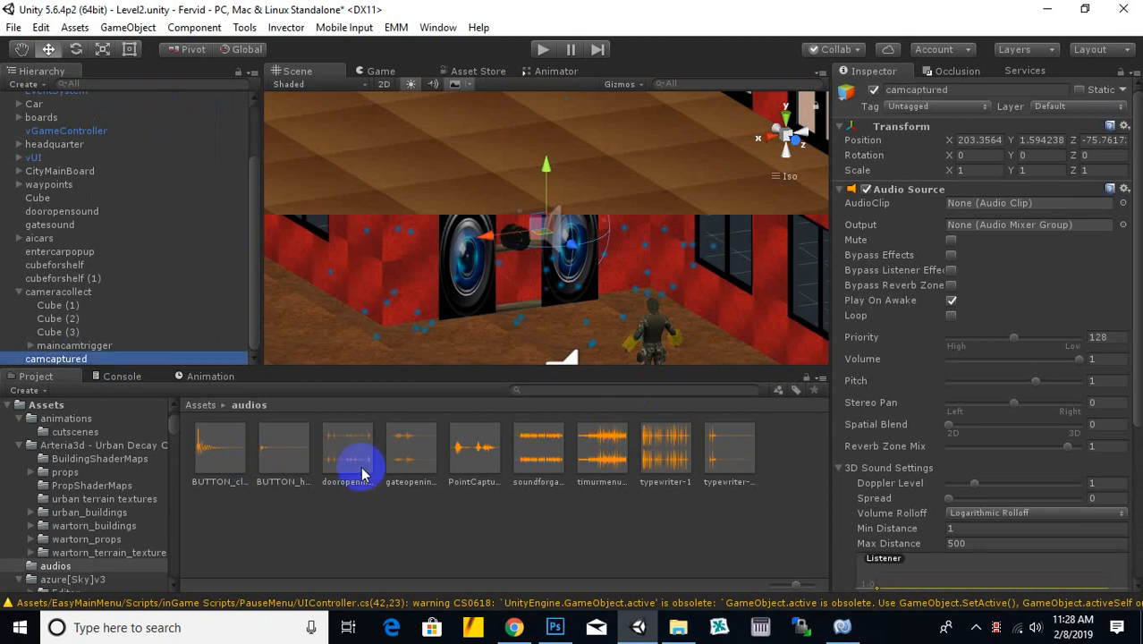
Assign the PointCaptured_Female1 clip to the camcaptured audio source and turn off Play On Awake
left_click_drag(472, 454, 989, 203)
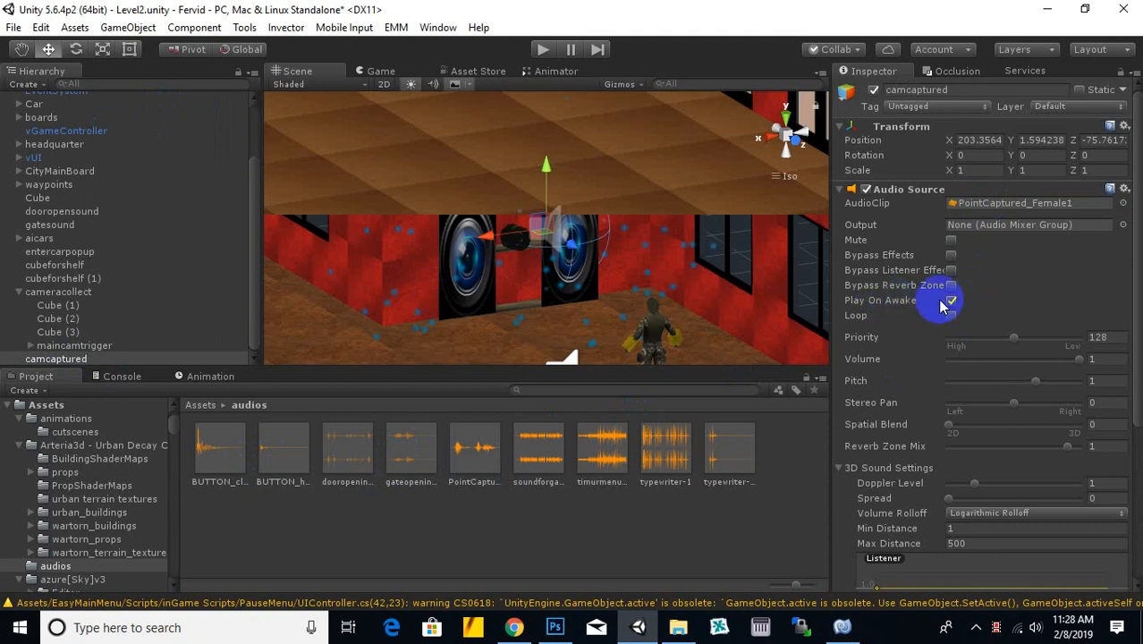
left_click(950, 300)
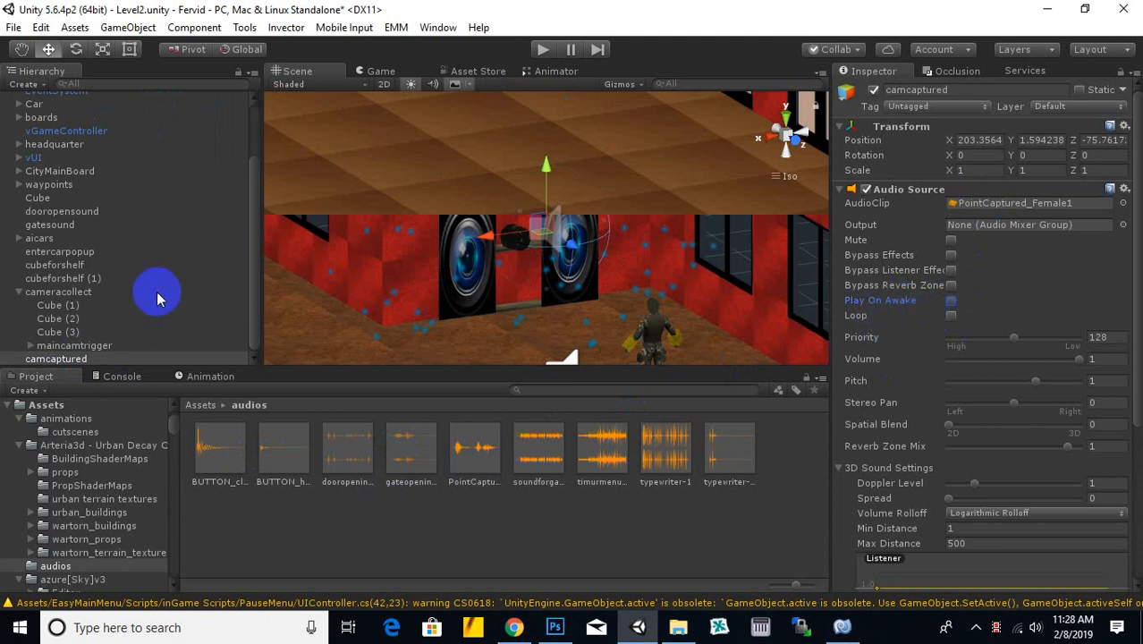
Create an empty object named audios and make camcaptured its child
left_click(32, 85)
left_click(45, 101)
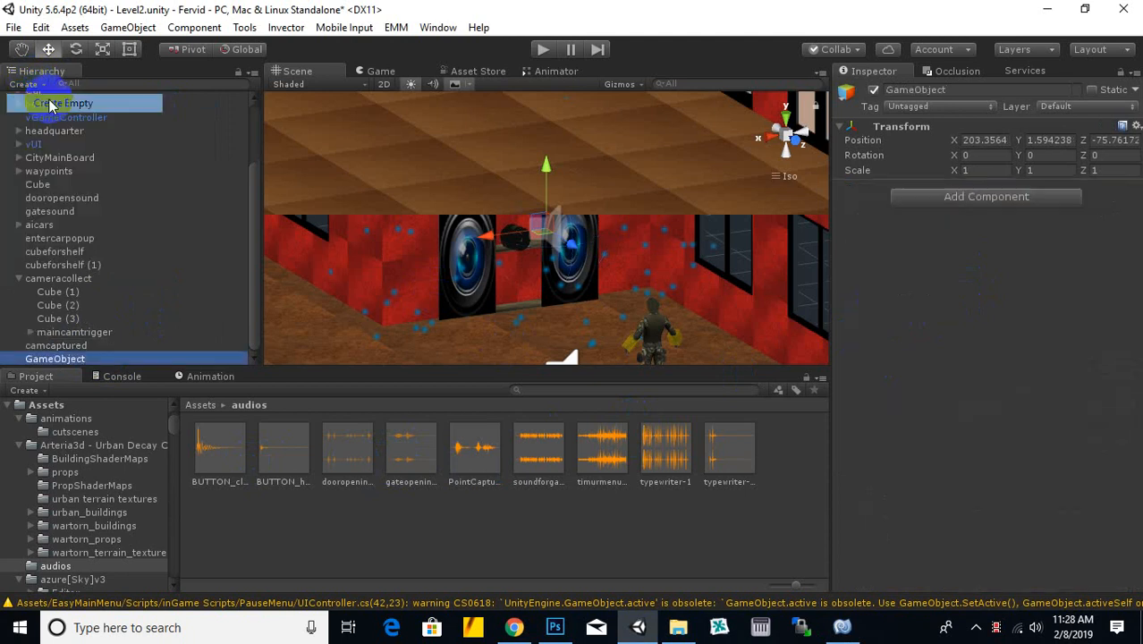
right_click(95, 359)
left_click(169, 110)
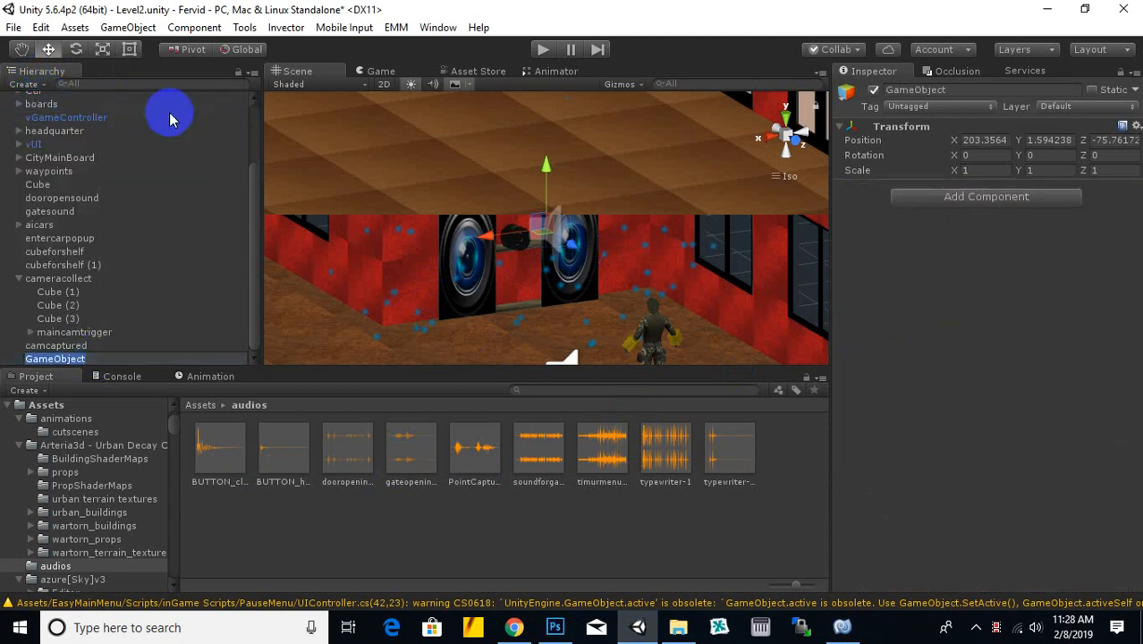
type("audios")
key("Return")
left_click(59, 346)
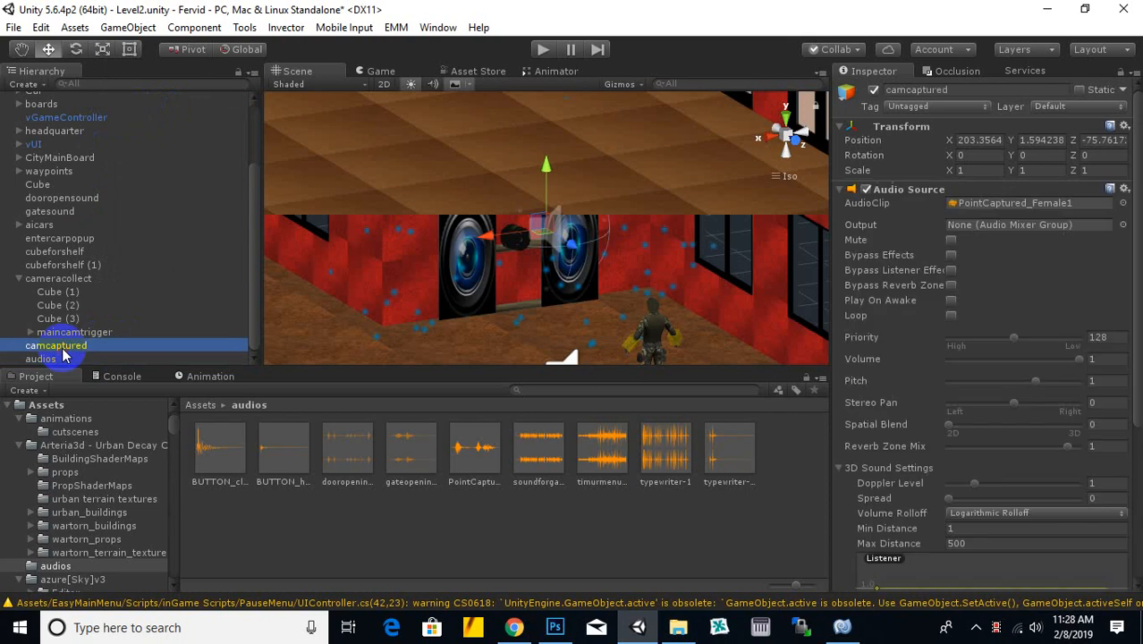
left_click_drag(61, 352, 42, 357)
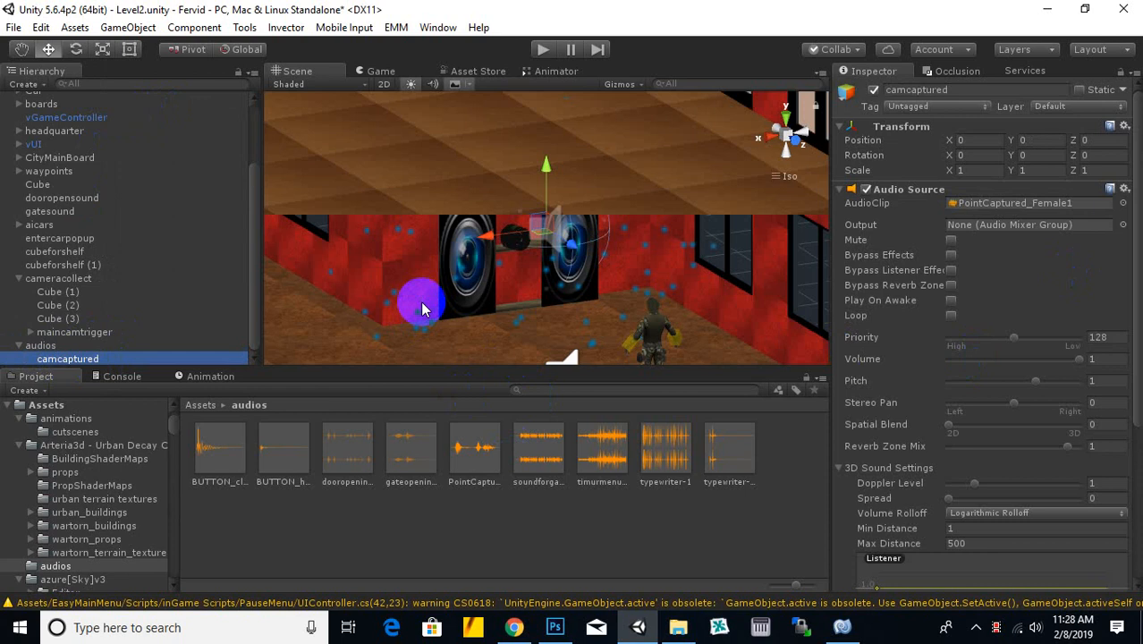
Switch to the CamTriggerCollect script in MonoDevelop and replace the initialization comment above Start with blank lines
left_click(843, 627)
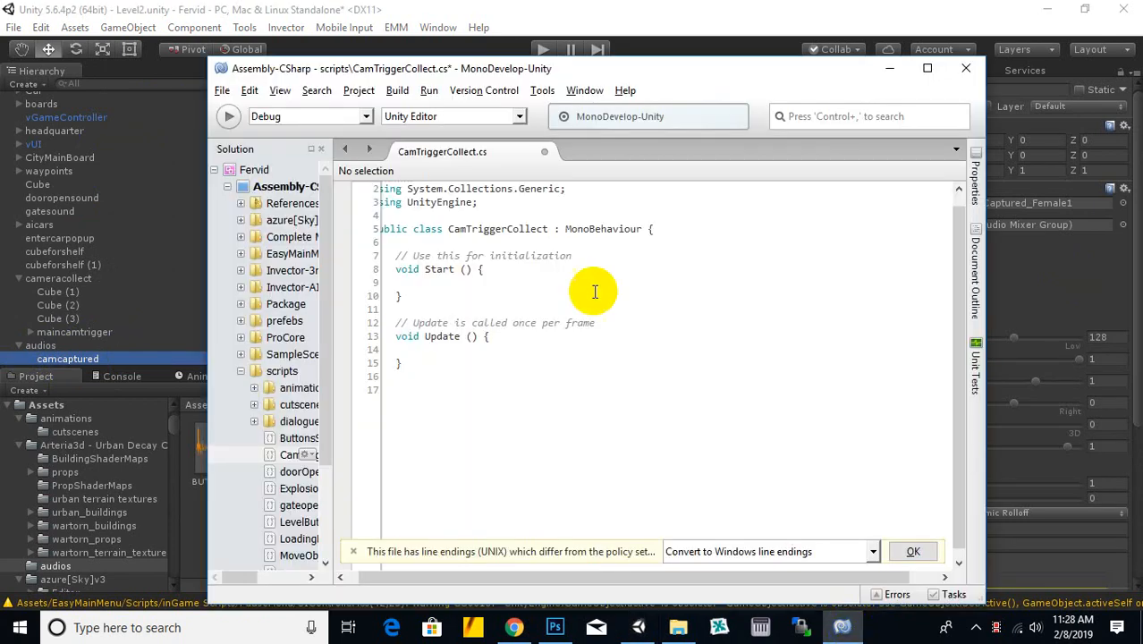
left_click_drag(590, 255, 397, 250)
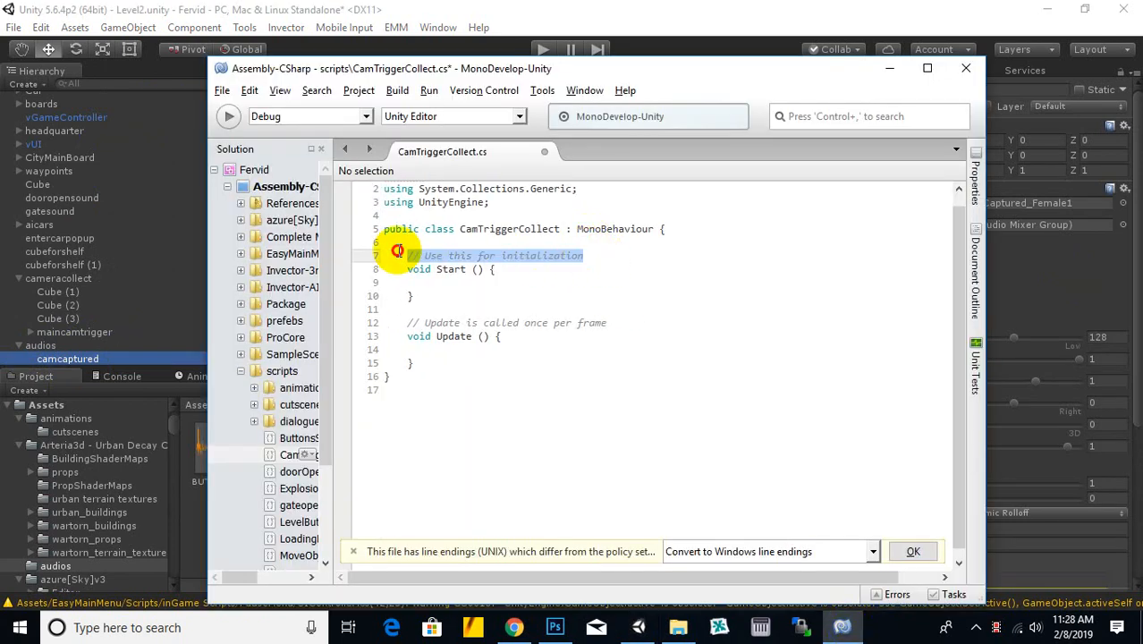
key("BackSpace")
key("Return")
key("Return")
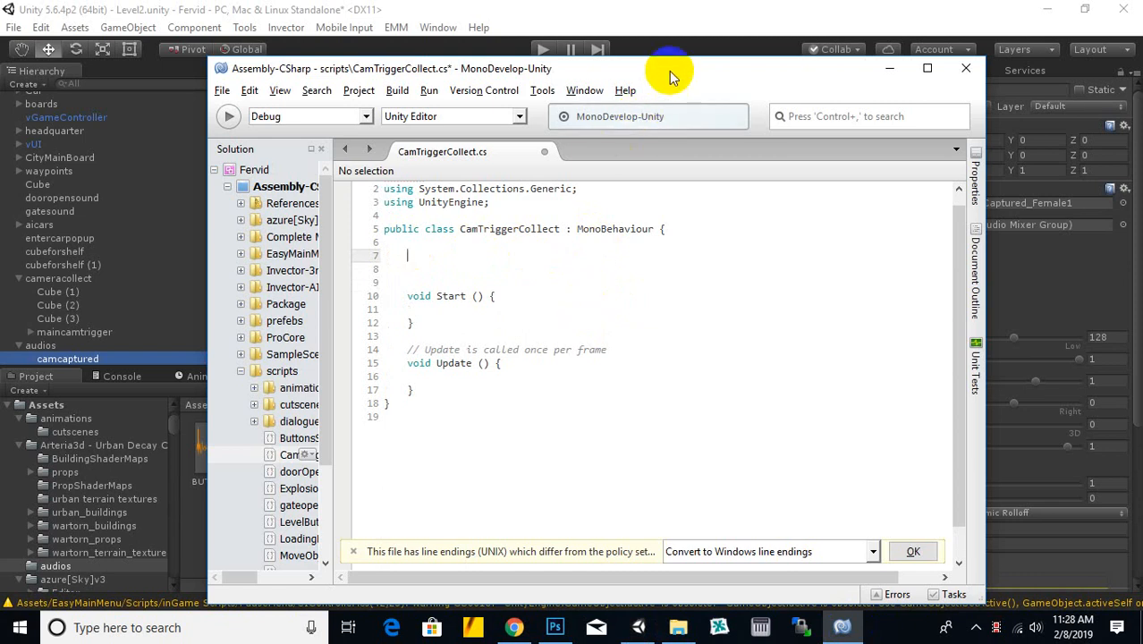
Declare a public AudioSource variable named CamCollect at the start of the CamTriggerCollect class
left_click_drag(671, 71, 852, 79)
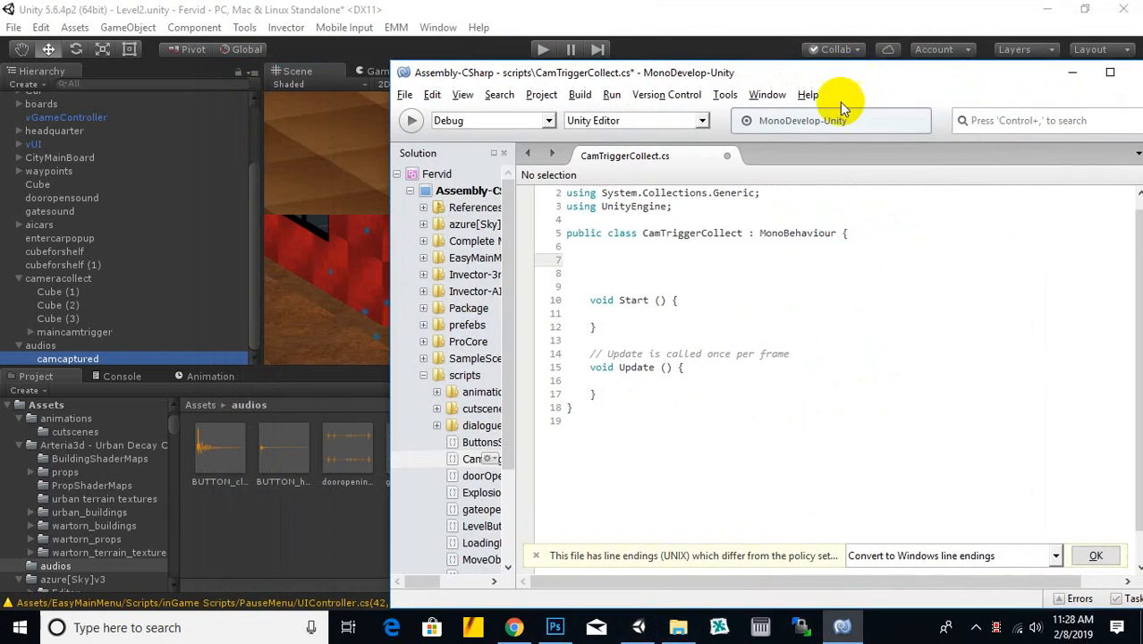
type("pu")
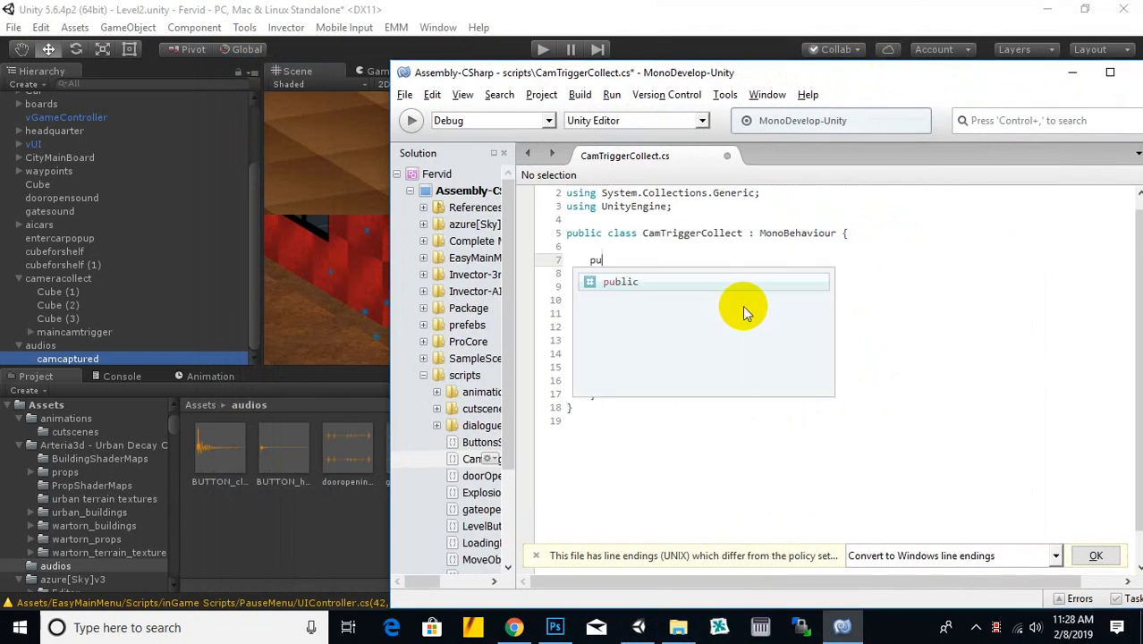
type("blic A")
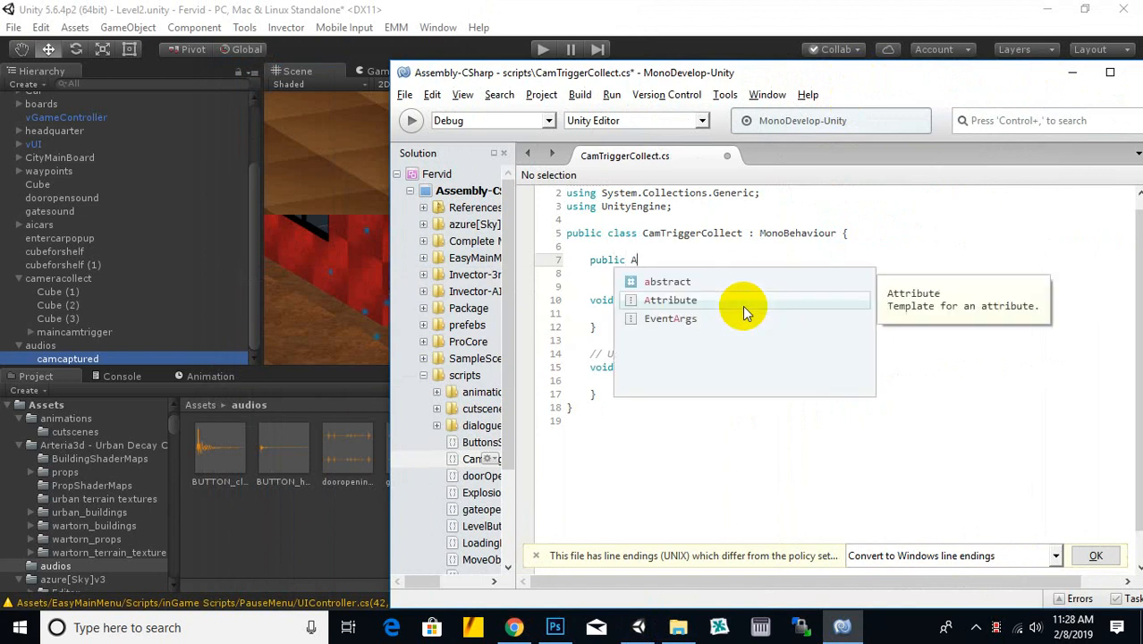
type("udioSour")
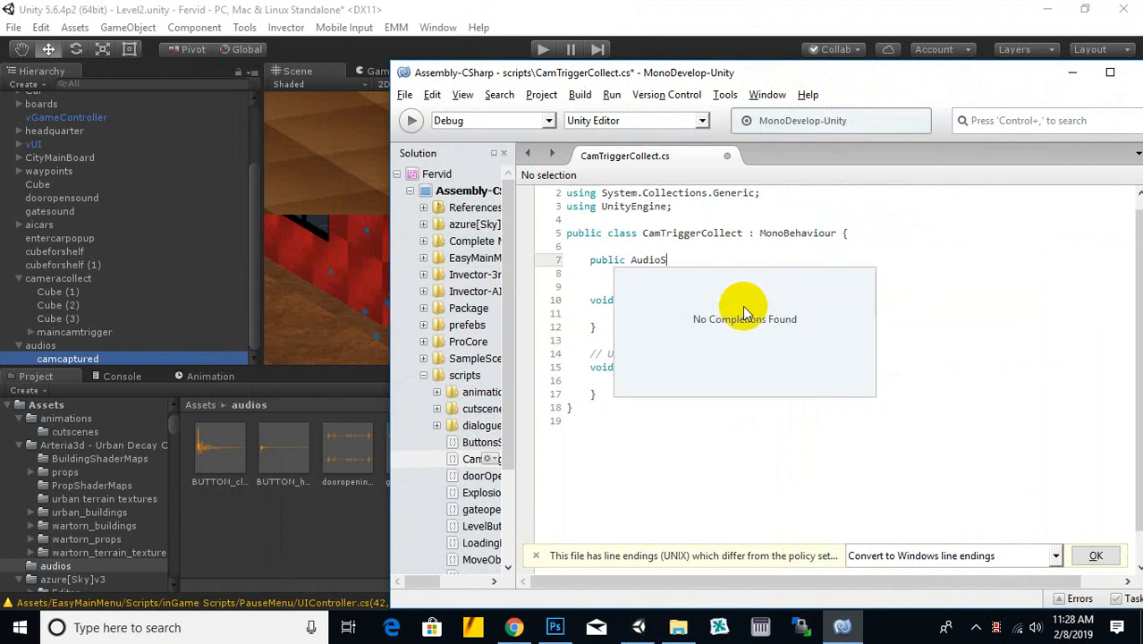
key("BackSpace")
key("BackSpace")
type("urce C")
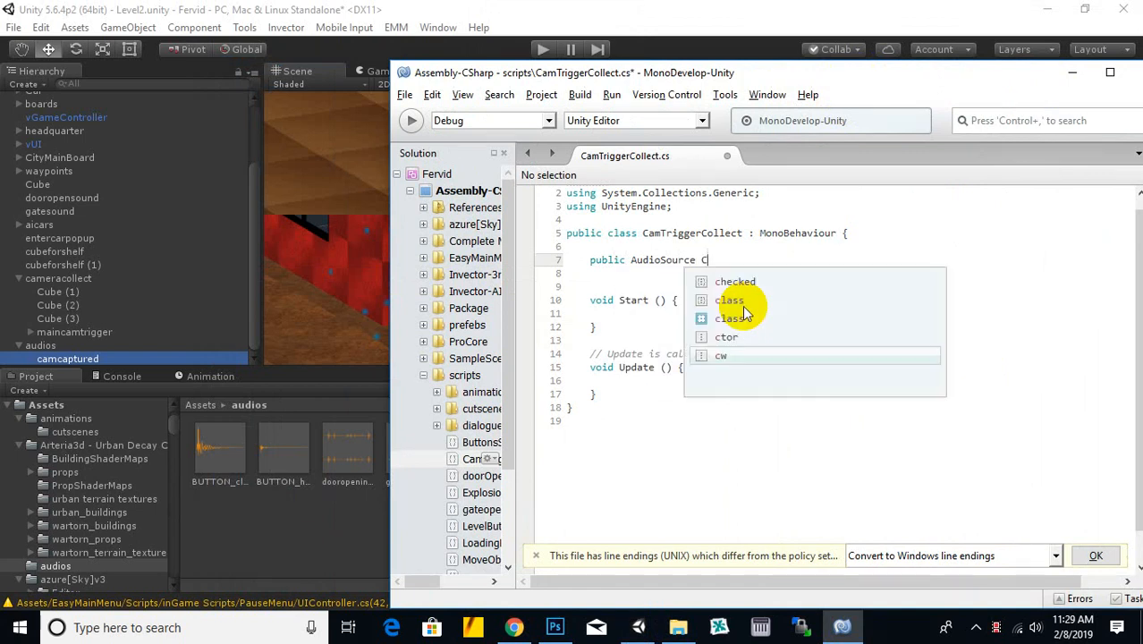
type("amCollect;")
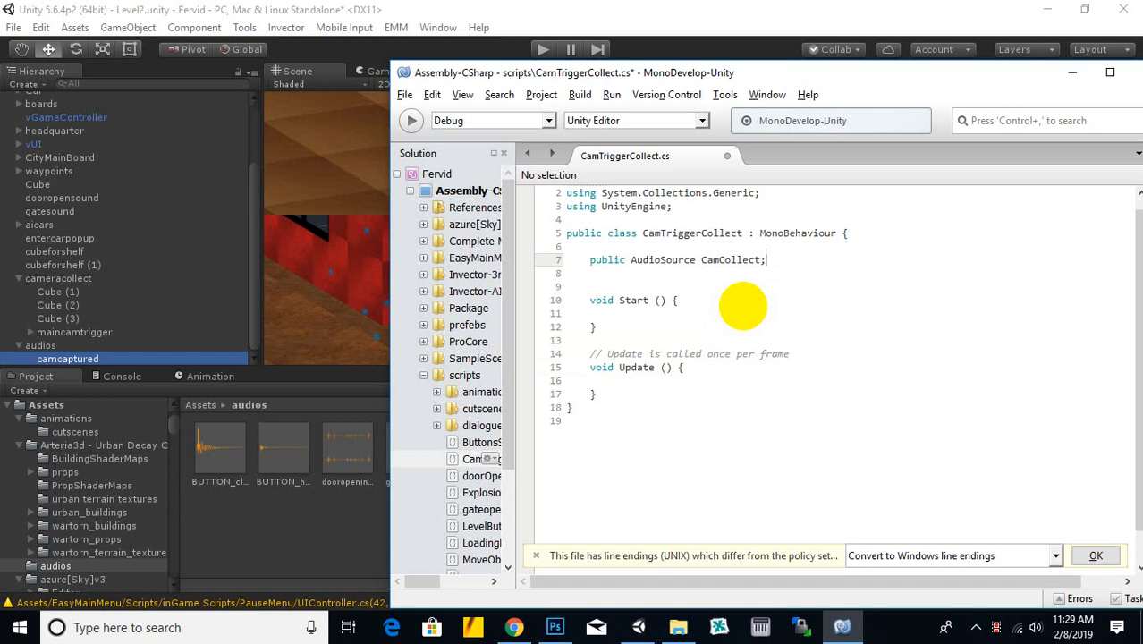
Remove the stray letter before the first using directive and save the script
left_click_drag(824, 72, 662, 49)
scroll(601, 241, "up", 1)
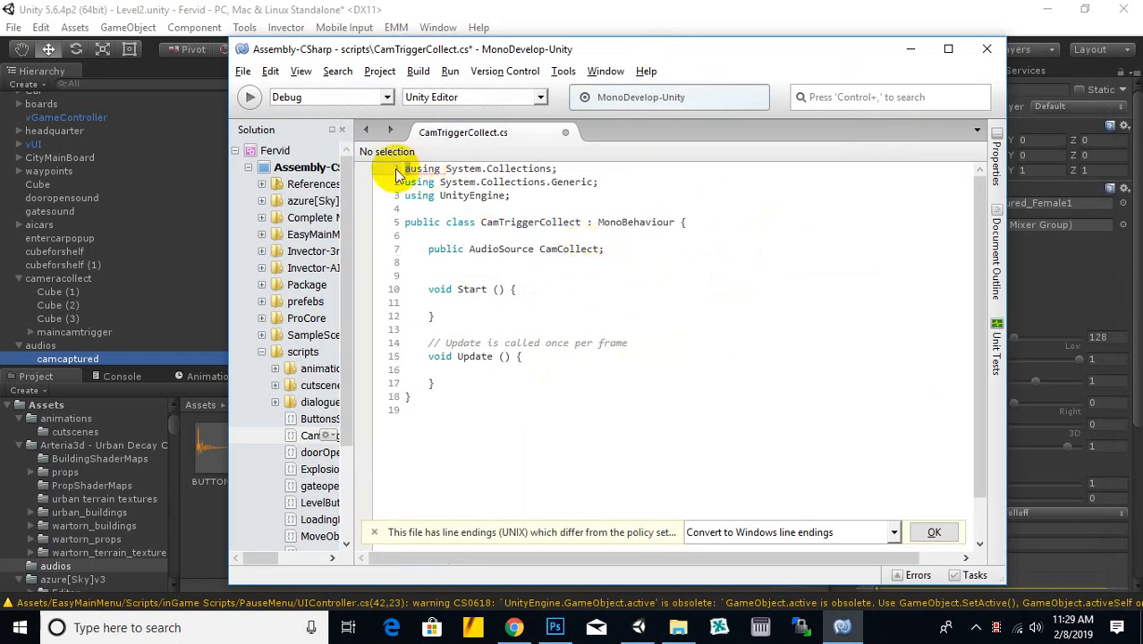
key("BackSpace")
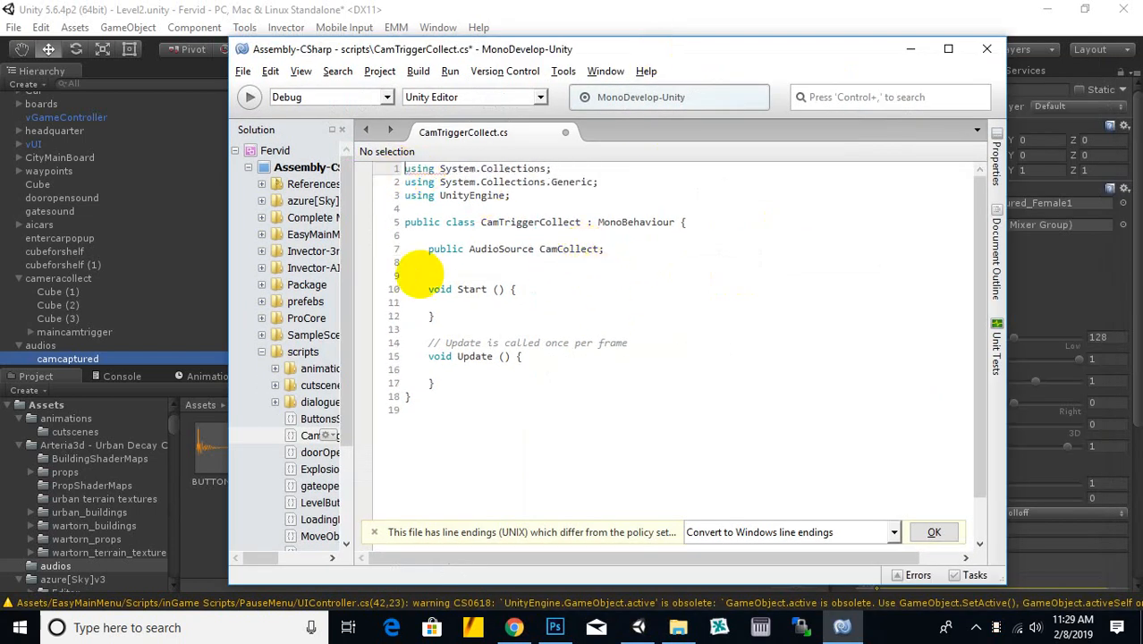
left_click(608, 302)
key("ctrl+s")
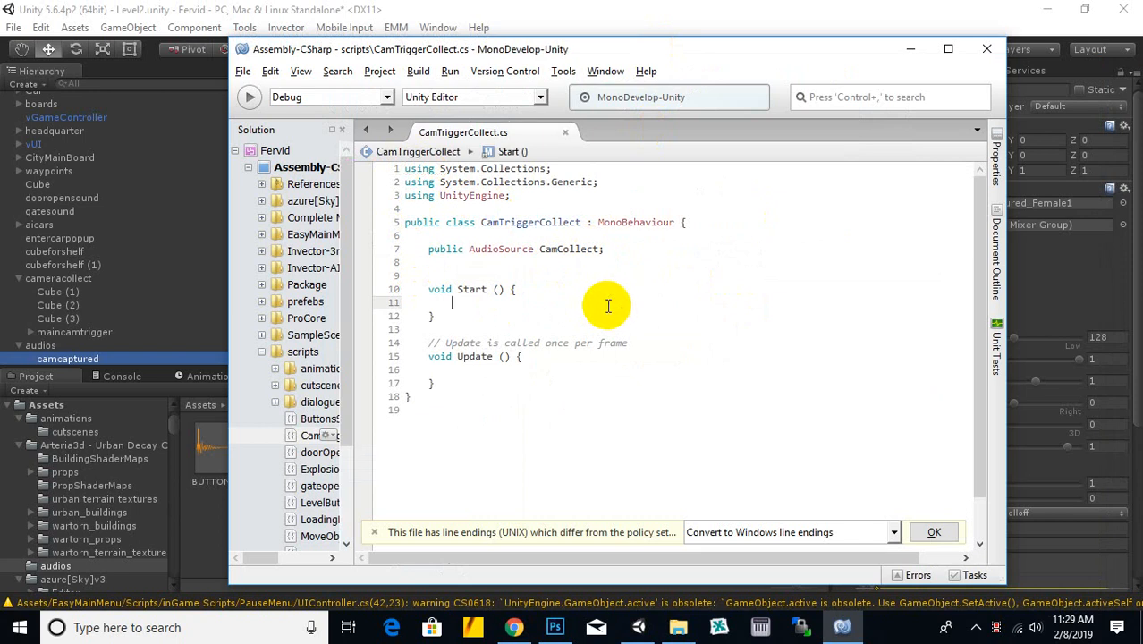
Review the using directives and the MonoBehaviour class declaration in the CamTriggerCollect script
left_click(440, 170)
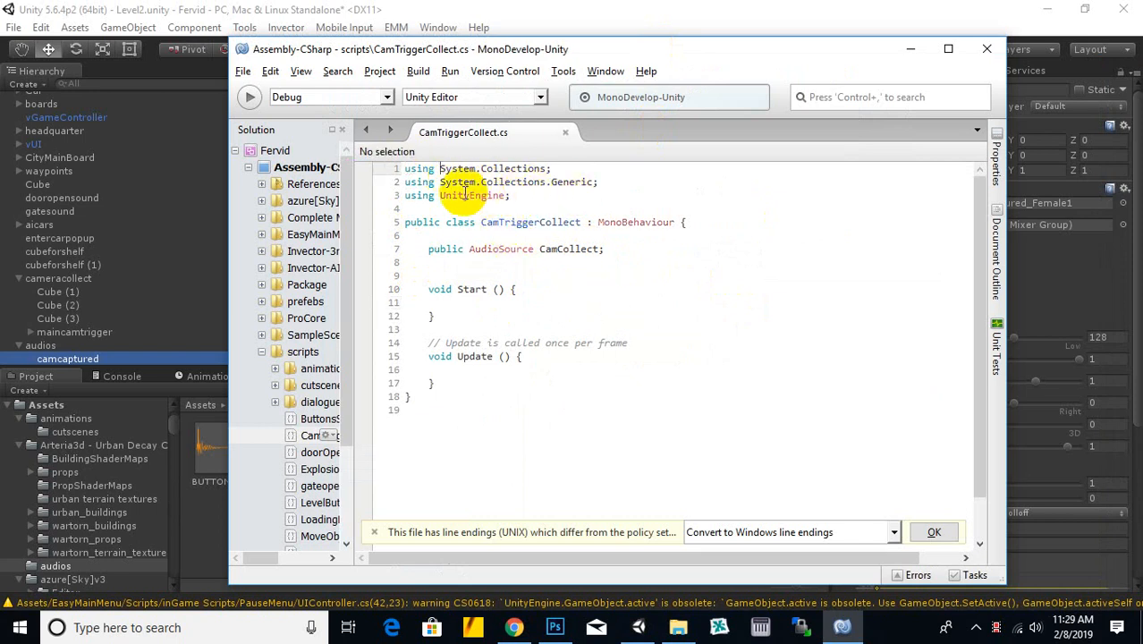
left_click(460, 195)
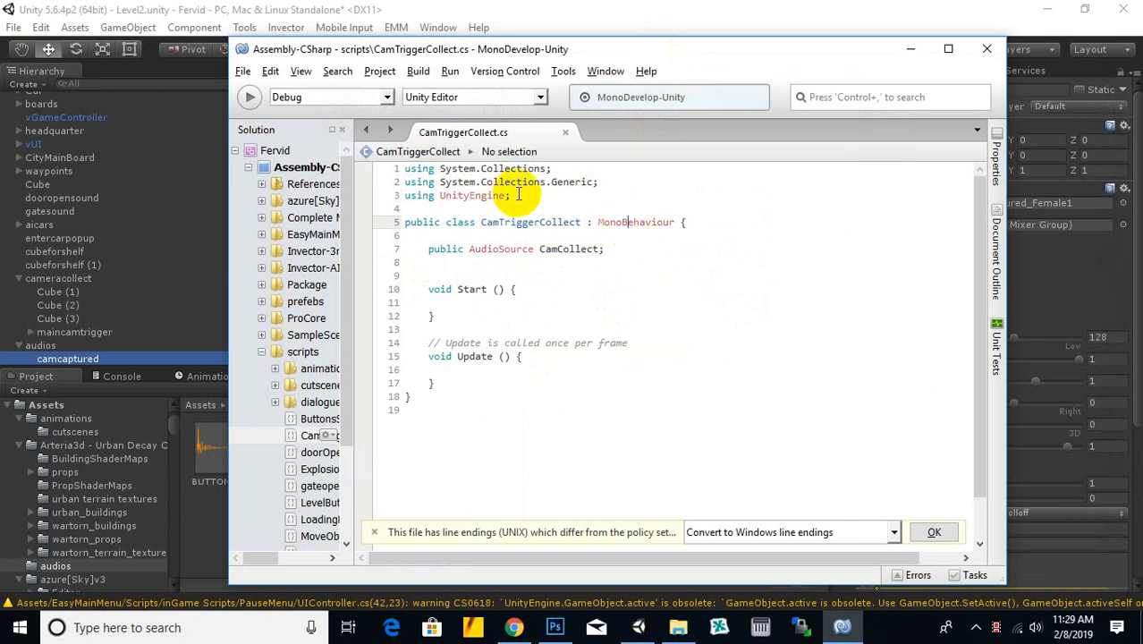
left_click(476, 182)
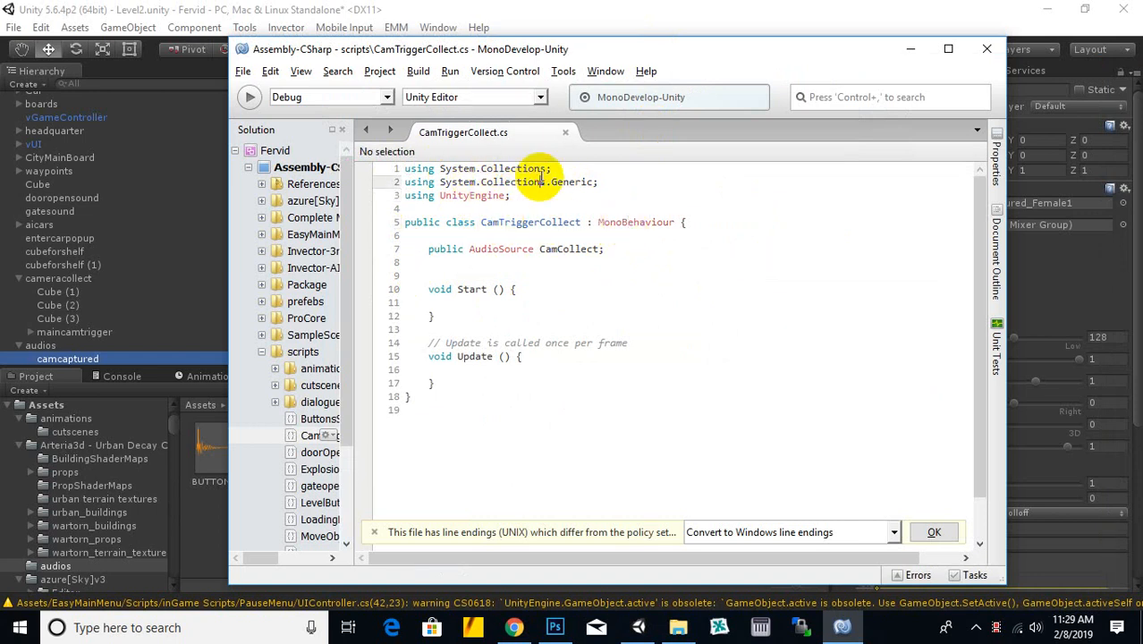
left_click(545, 182)
left_click(549, 168)
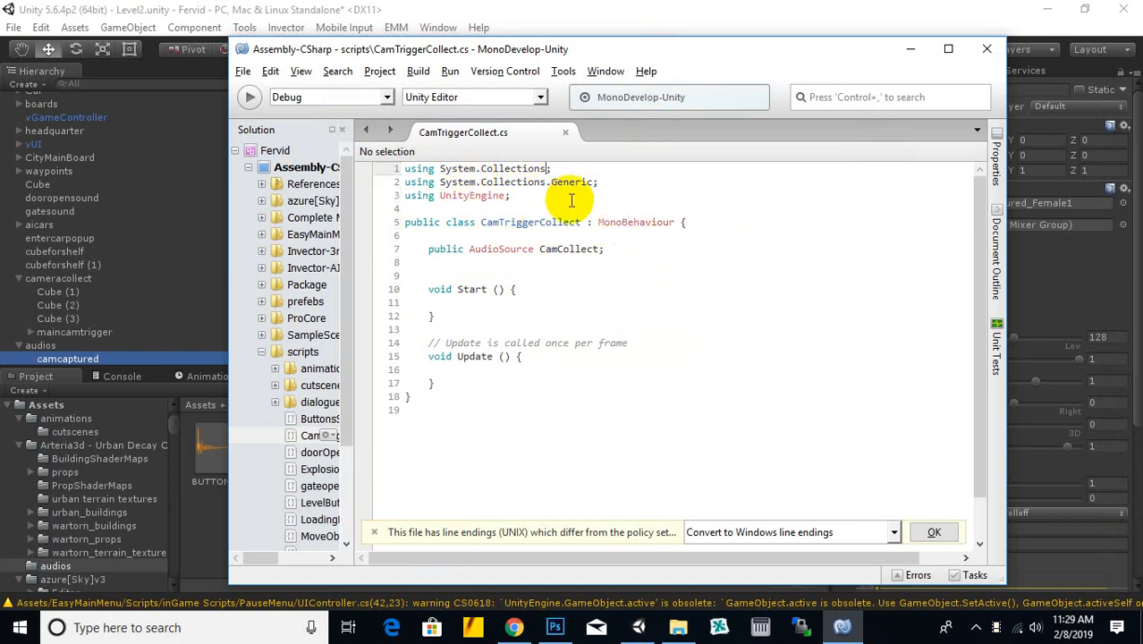
left_click(552, 212)
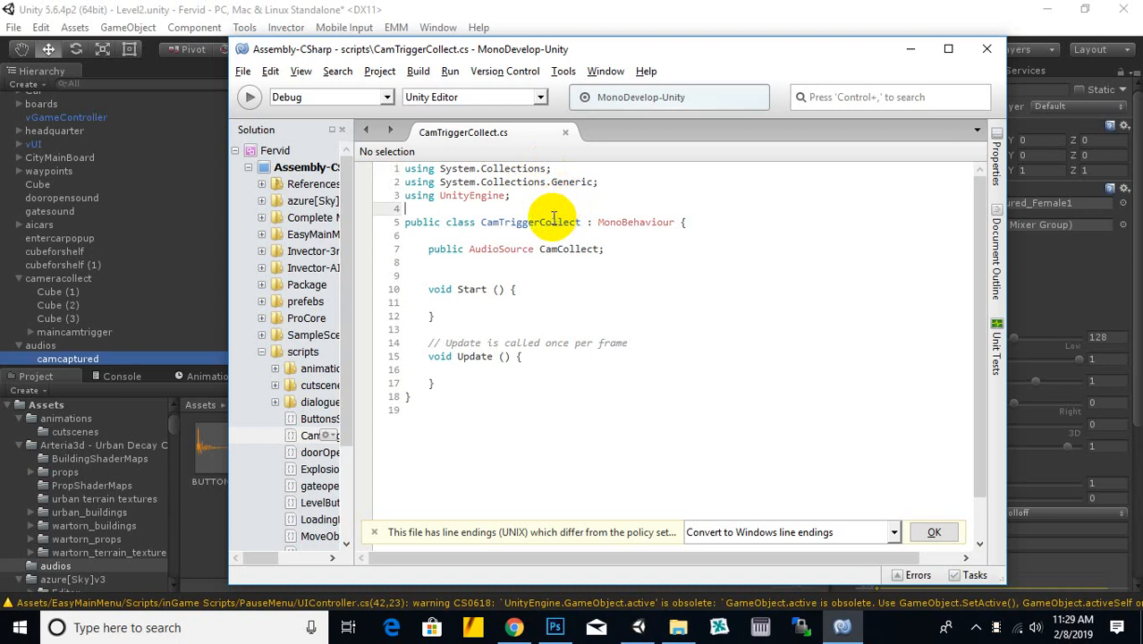
left_click(492, 236)
left_click(450, 195)
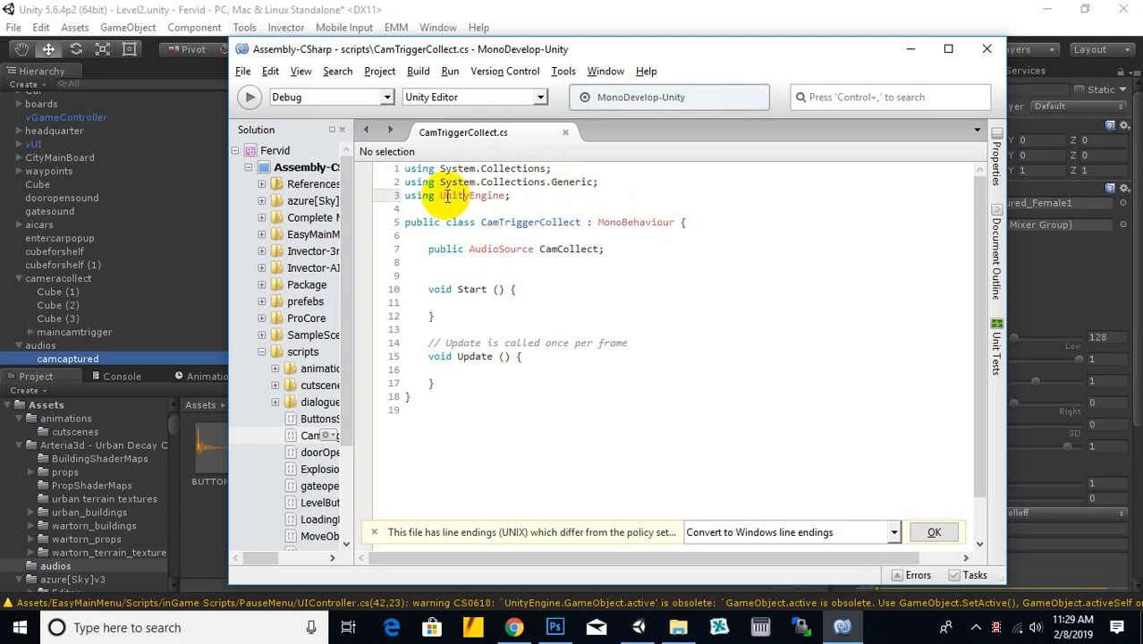
left_click(475, 236)
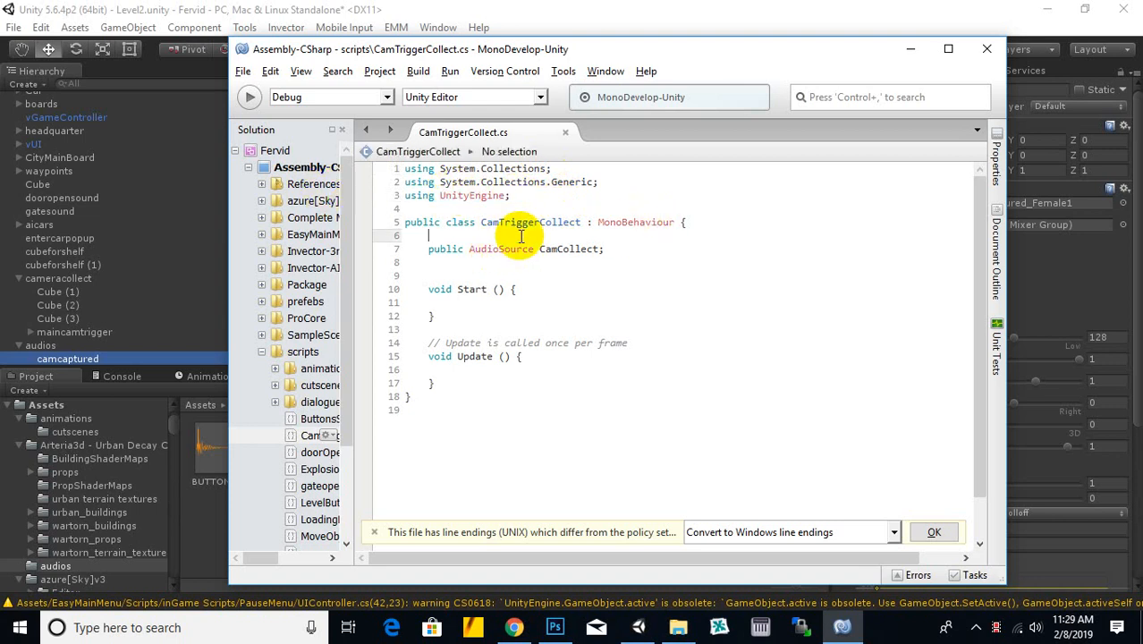
Close the CamTriggerCollect script in the code editor
left_click(527, 249)
left_click(513, 263)
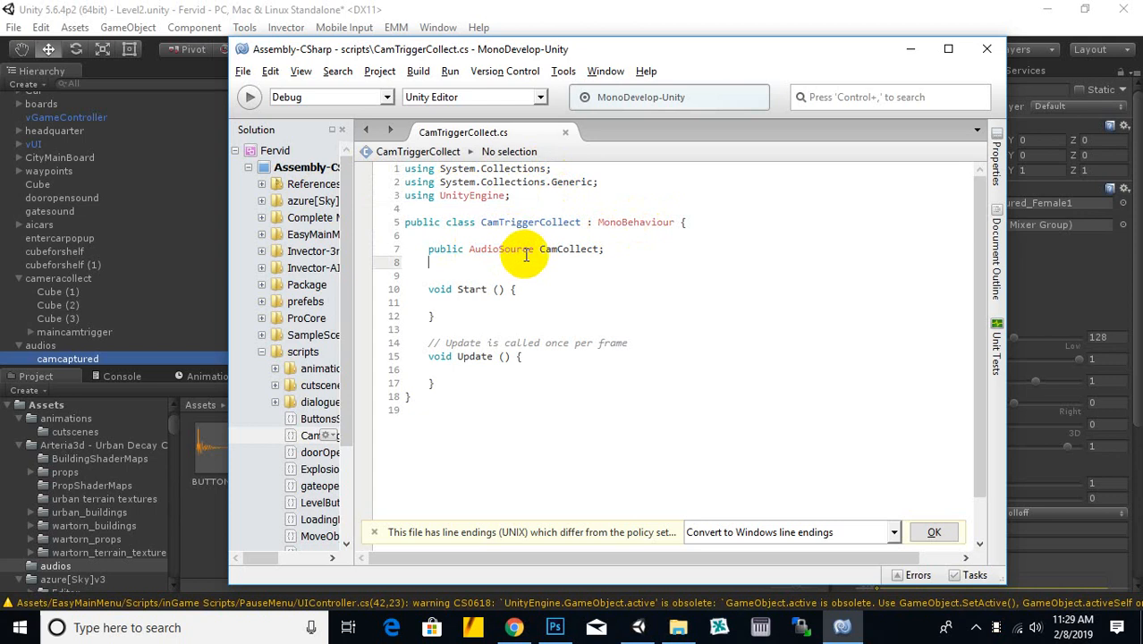
left_click(566, 133)
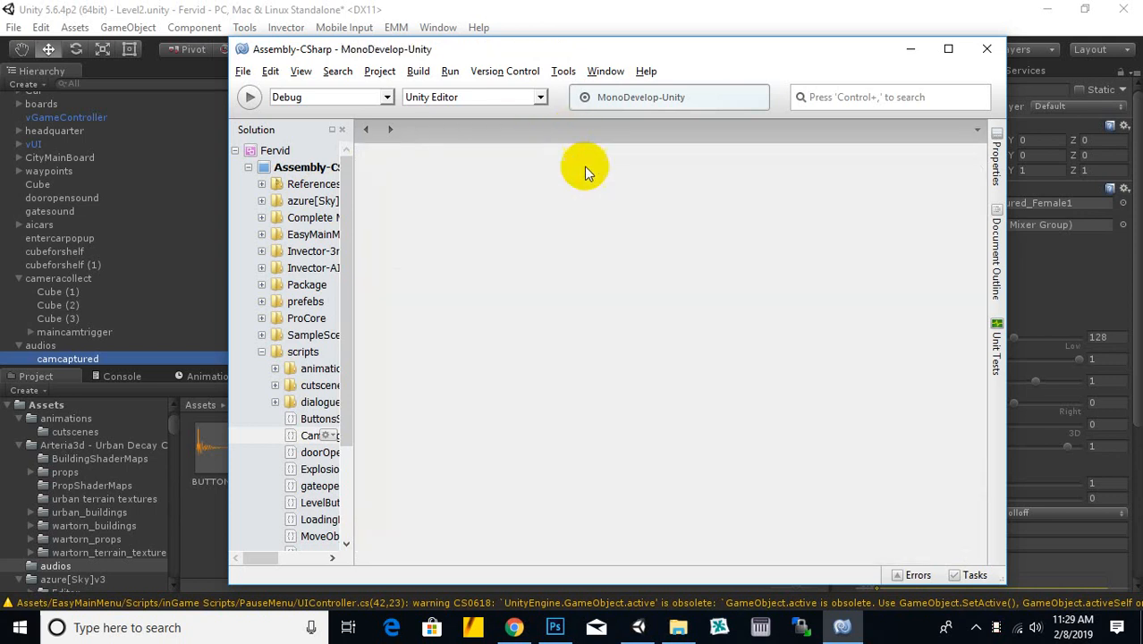
Switch to Unity and open the scripts folder under Assets
left_click(203, 529)
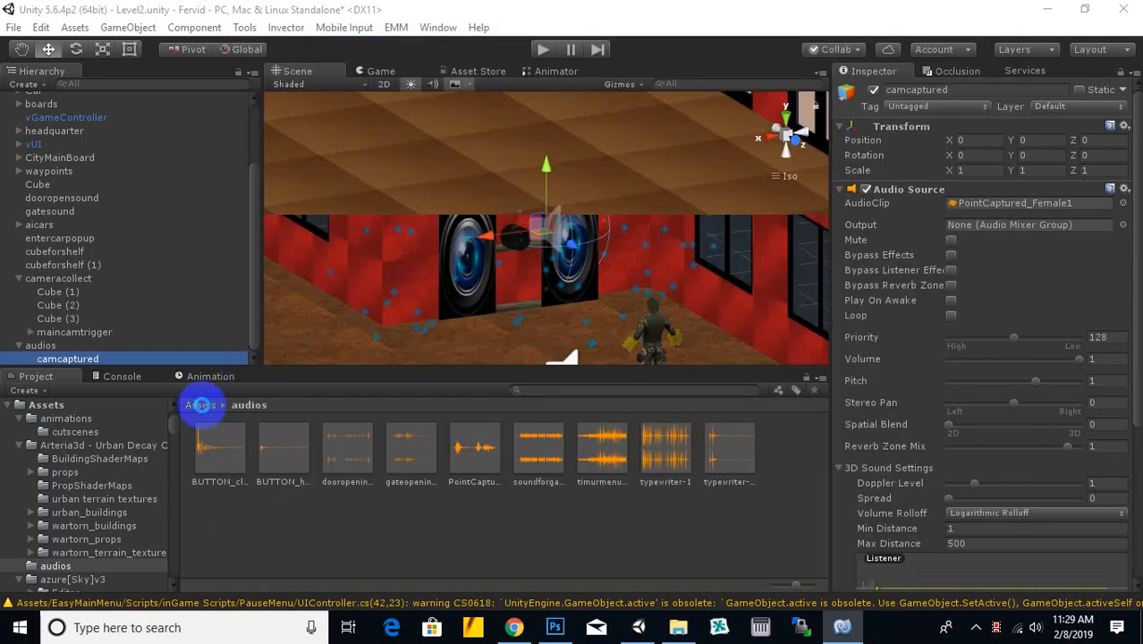
left_click(201, 405)
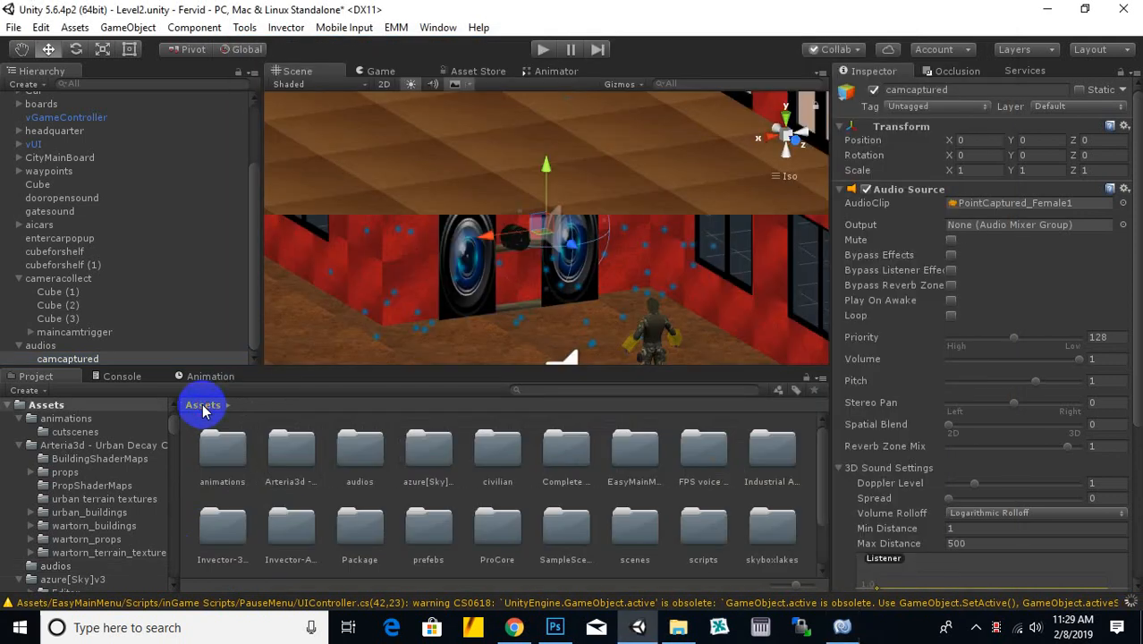
double_click(703, 535)
left_click(517, 514)
left_click(433, 525)
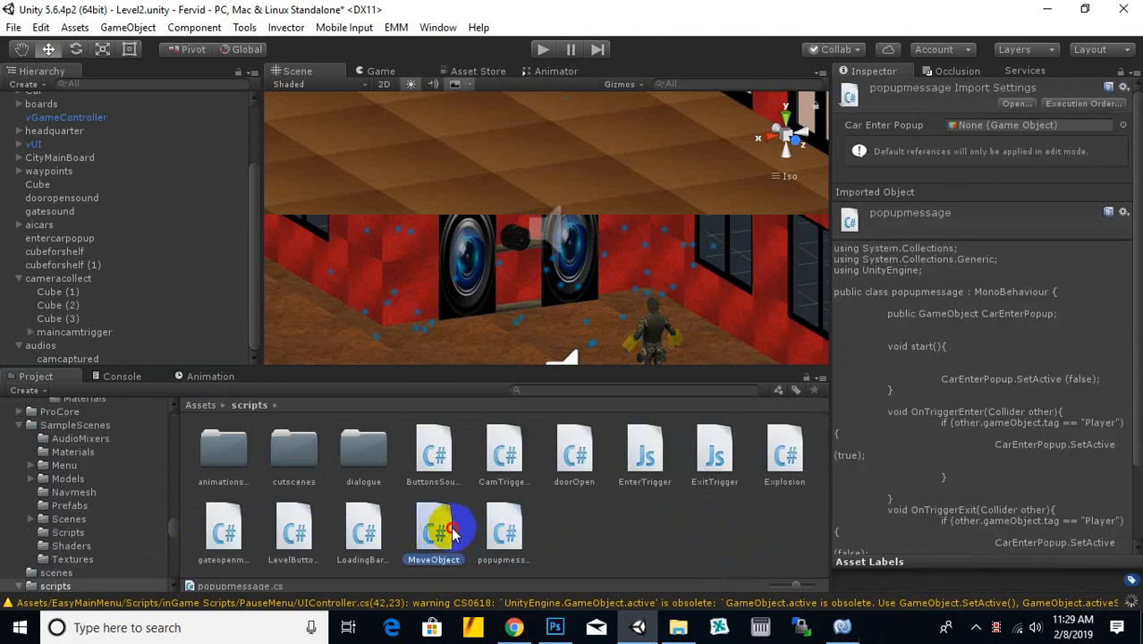
left_click(655, 524)
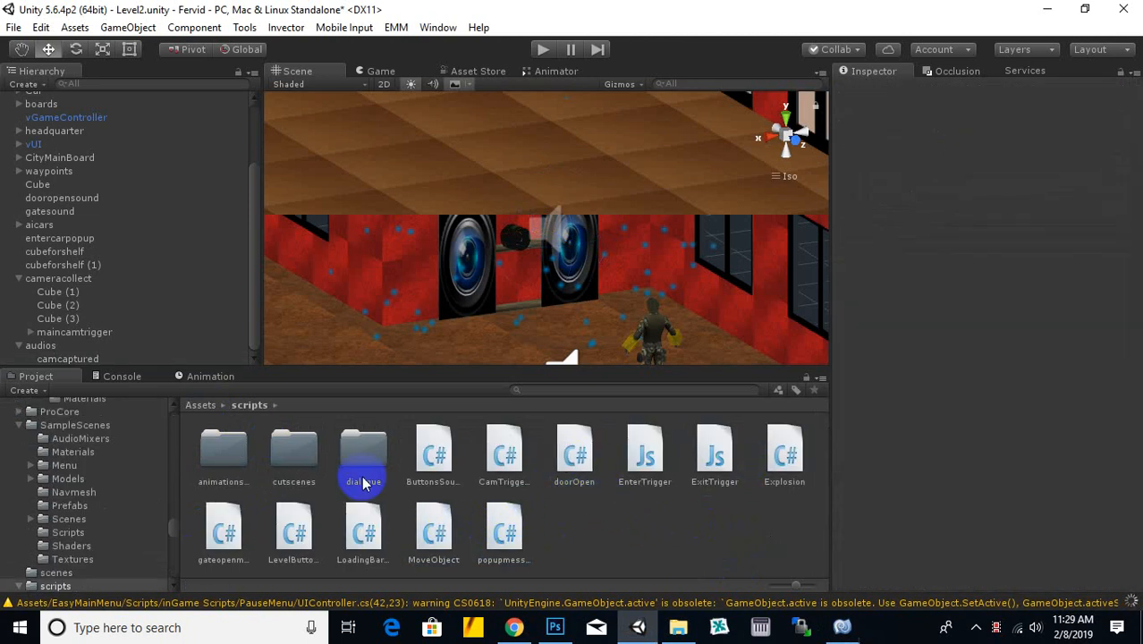
Delete the CamTriggerCollect script from the scripts folder
left_click(505, 452)
right_click(506, 451)
left_click(556, 185)
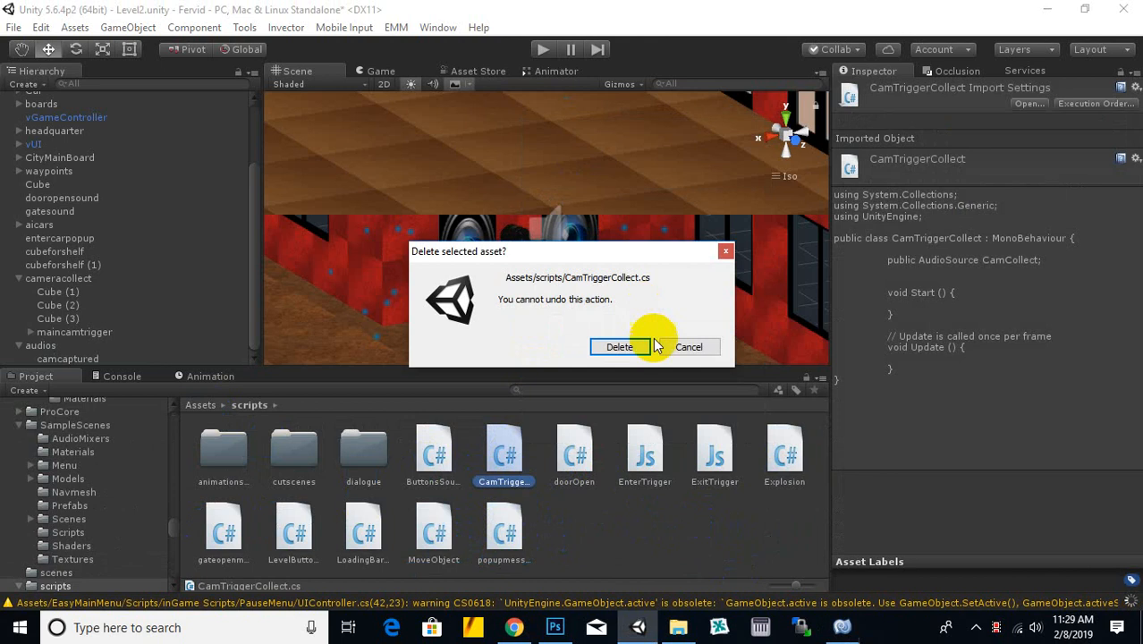
left_click(617, 344)
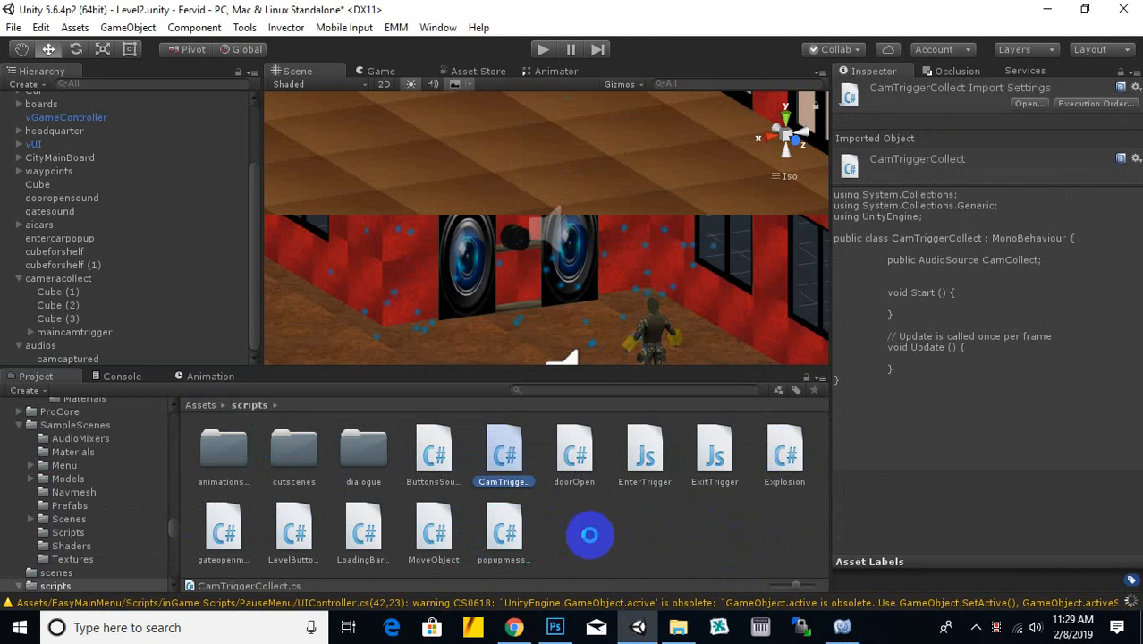
Create a C# script named CamTrigger in the scripts folder and open it in MonoDevelop
right_click(591, 540)
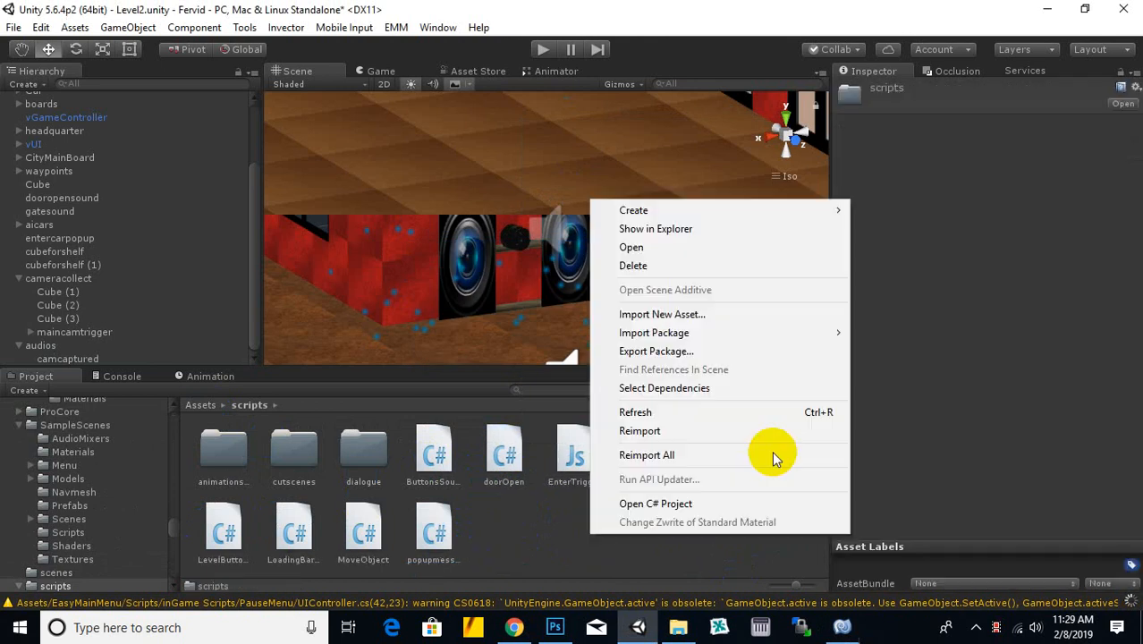
mouse_move(743, 204)
left_click(894, 167)
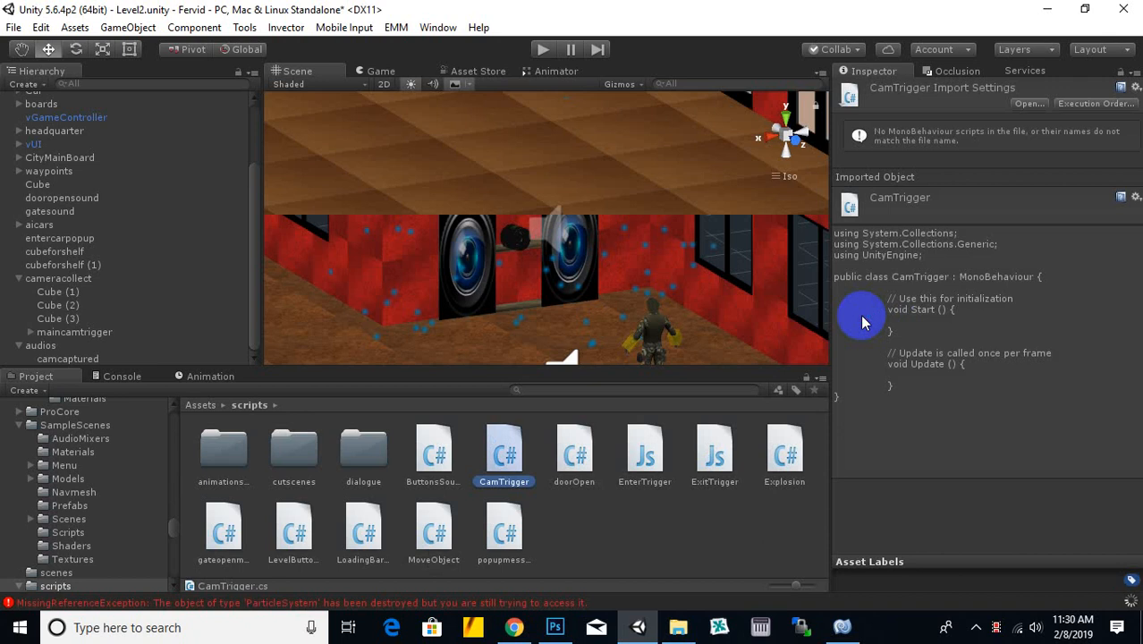
scroll(604, 296, "up", 5)
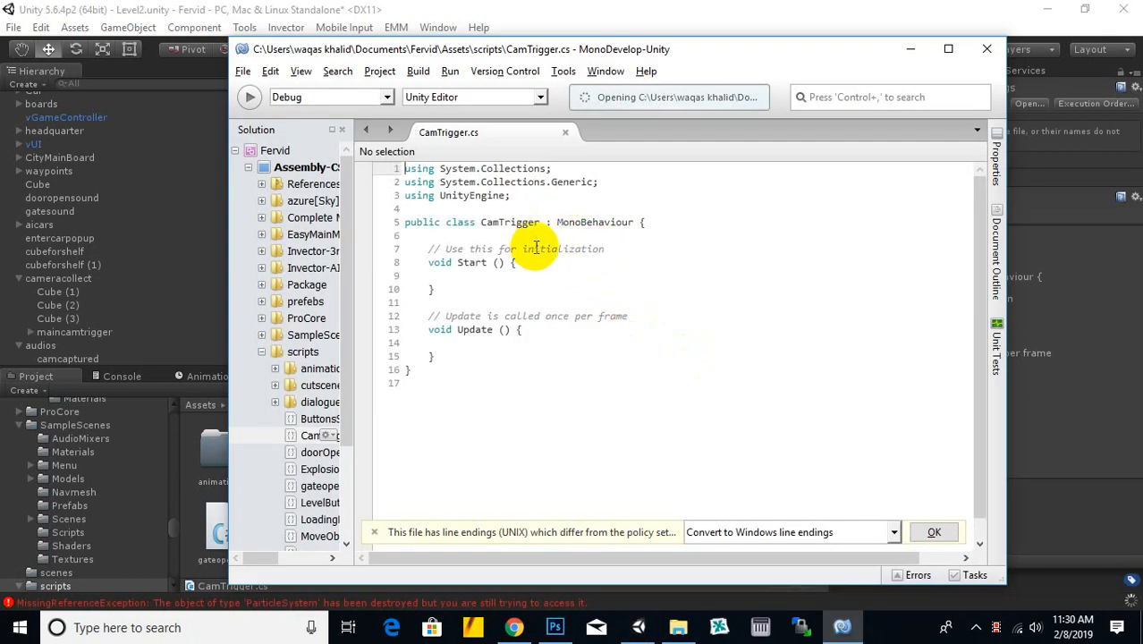
Replace the initialization comment above Start with a public AudioSource variable named CamAudio
left_click(631, 250)
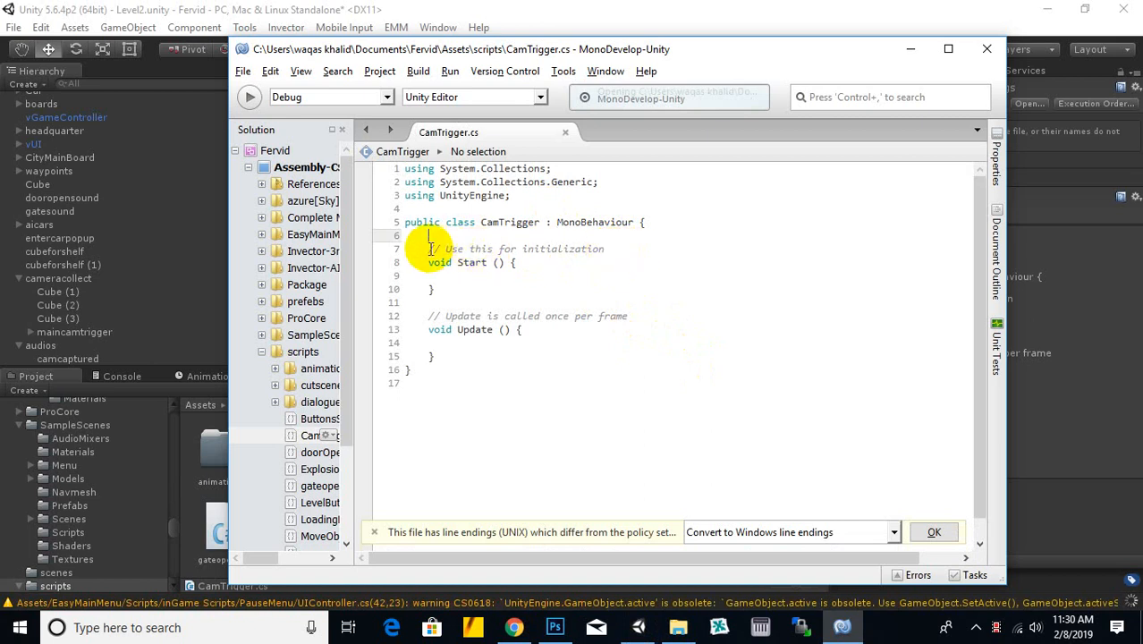
left_click_drag(430, 249, 616, 255)
type("pub")
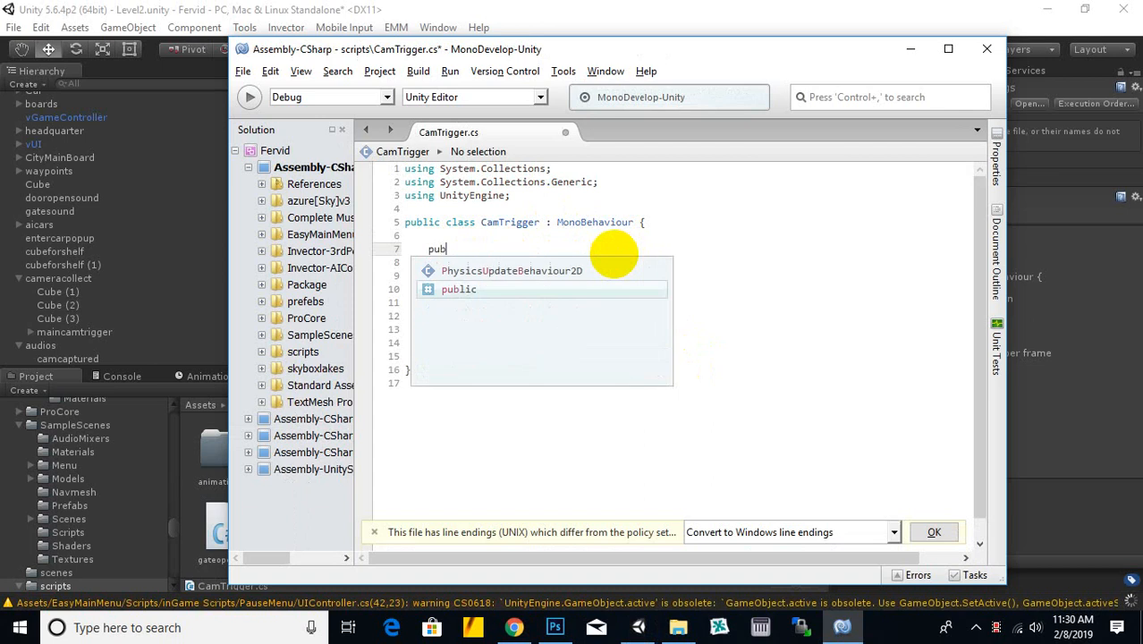
type("lic Au")
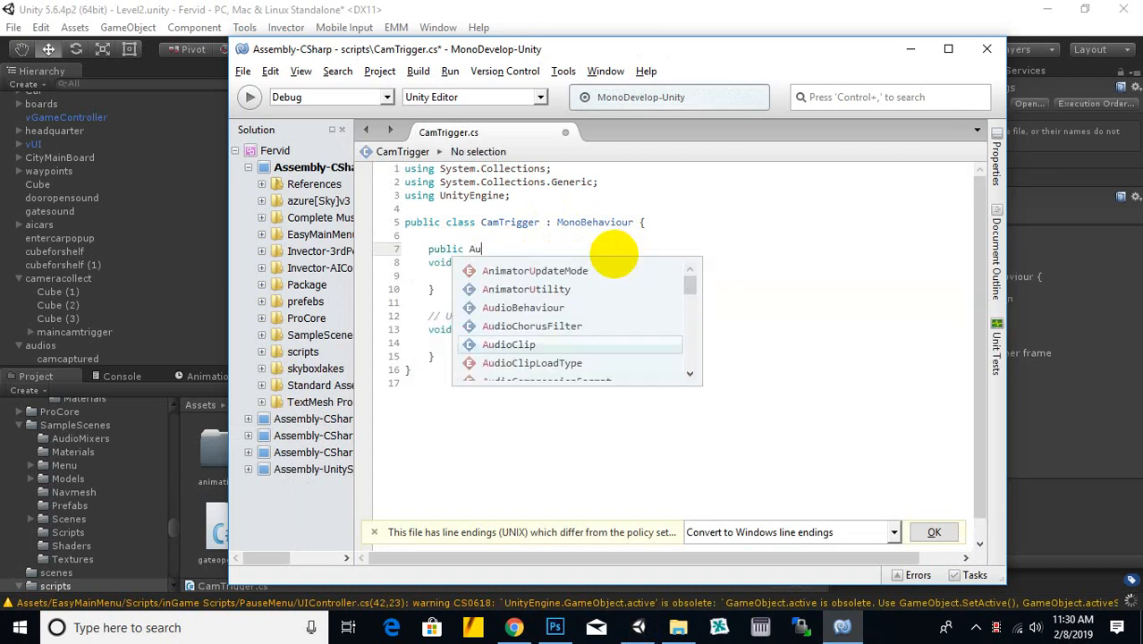
type("dioS")
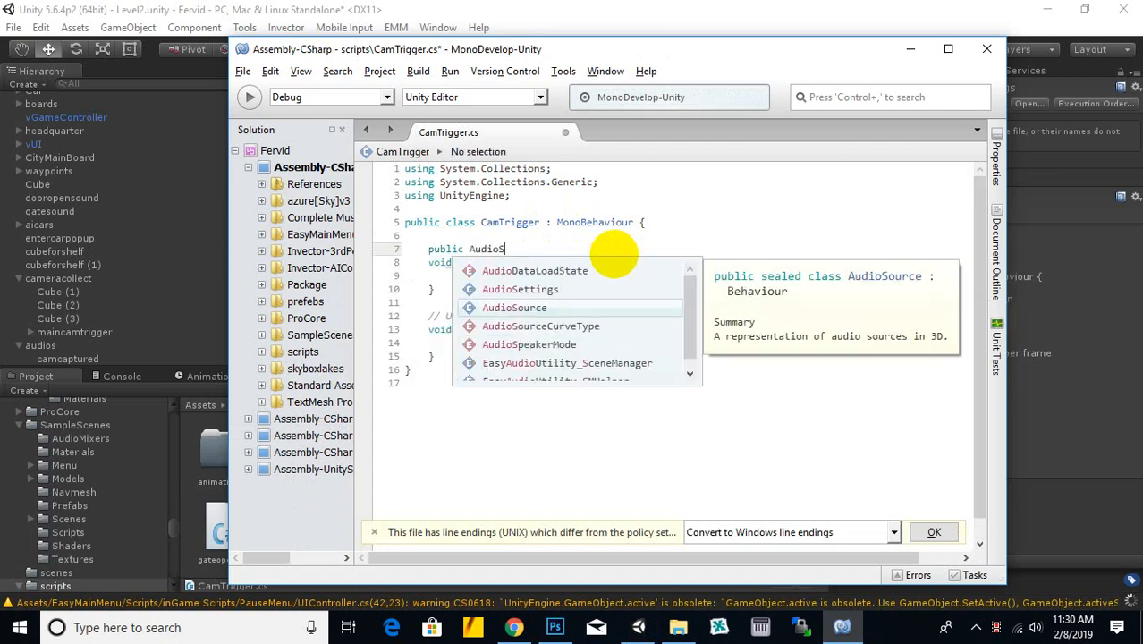
type("ource ")
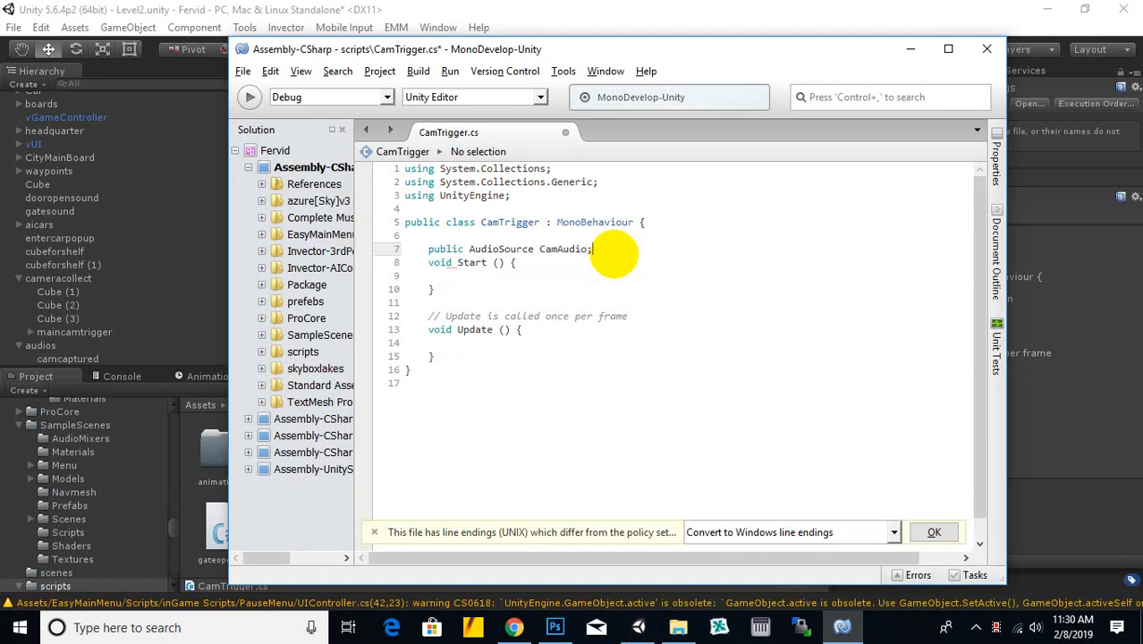
type("CamAudio;")
Declare a public GameObject variable named PopupCam on the line below CamAudio
key("Return")
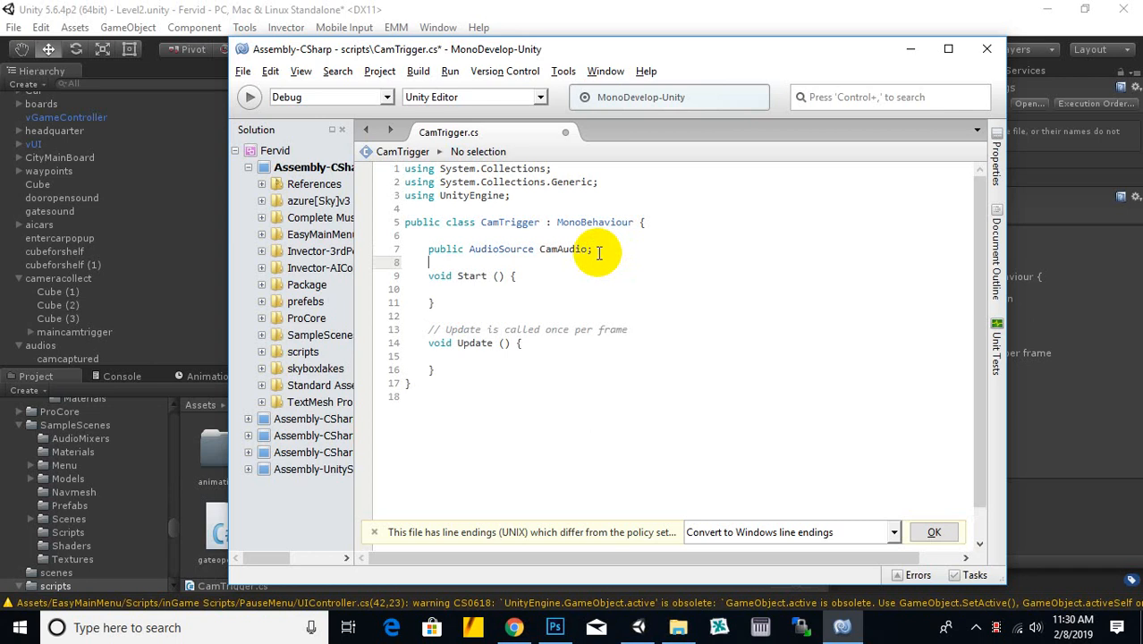
type("public Ga")
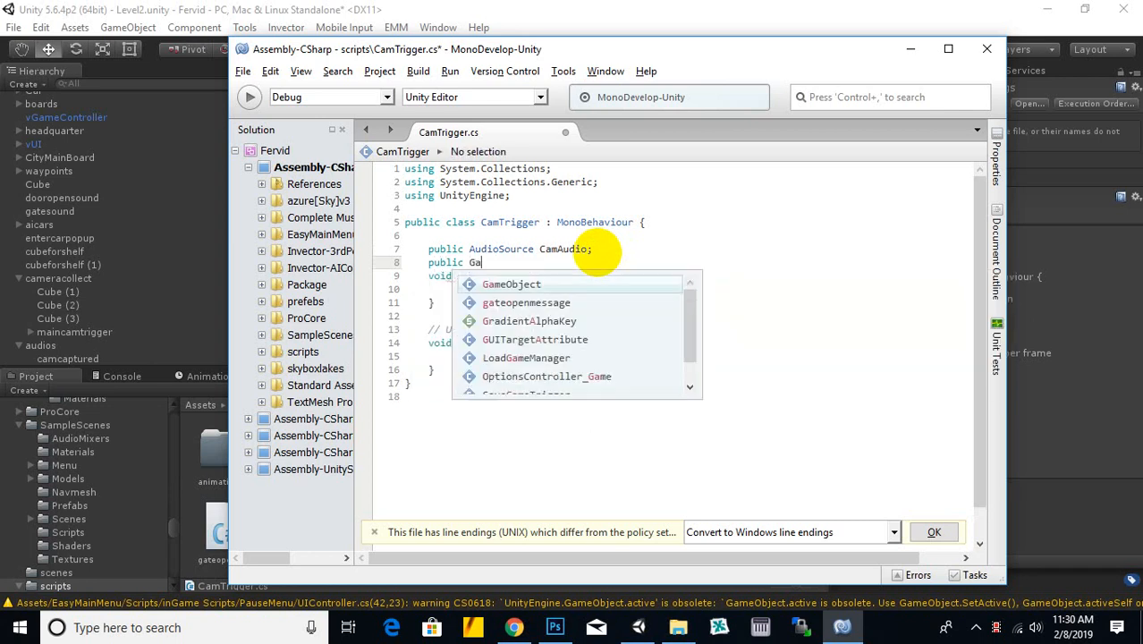
type("meObject PopupCam;")
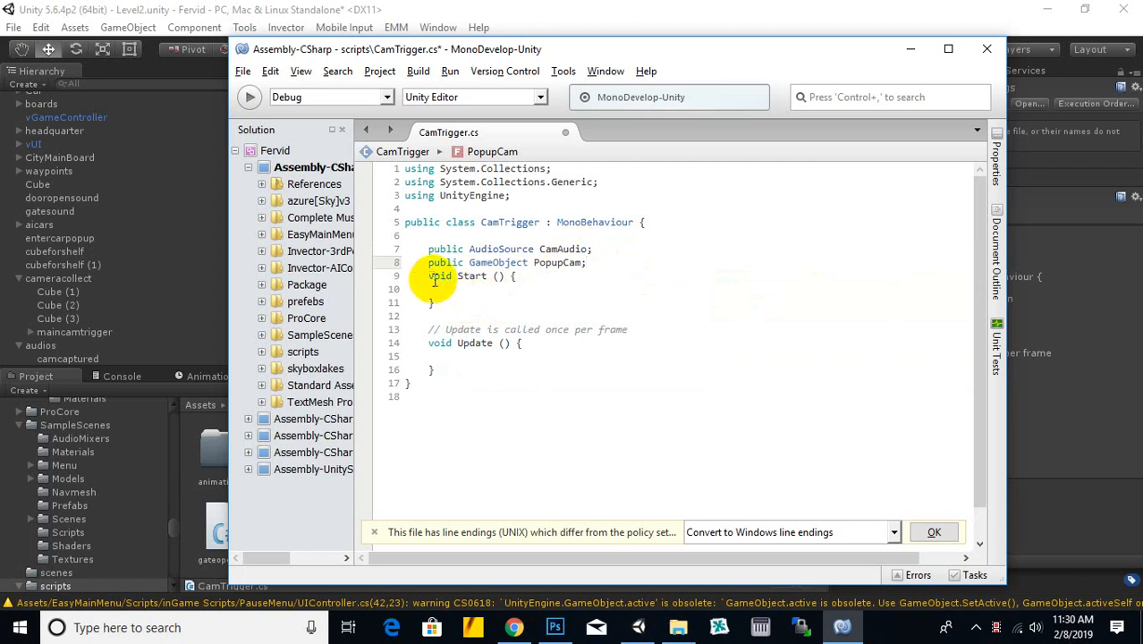
Replace the Start and Update methods of the CamTrigger class with blank lines
left_click_drag(430, 279, 522, 369)
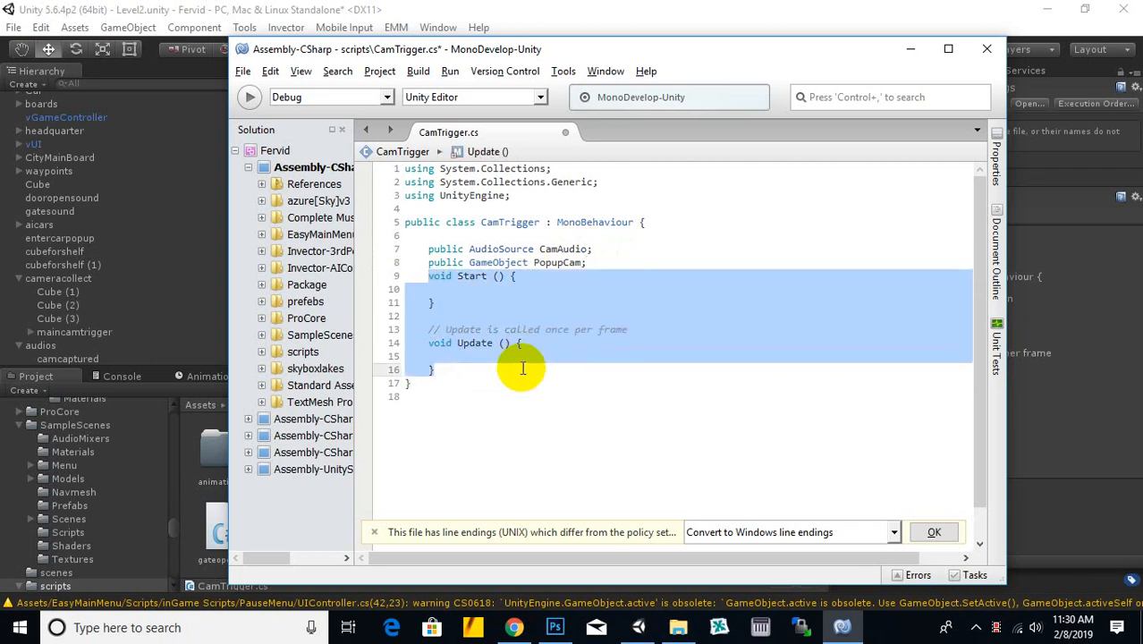
key("BackSpace")
key("Return")
key("Return")
key("Return")
key("Return")
key("Return")
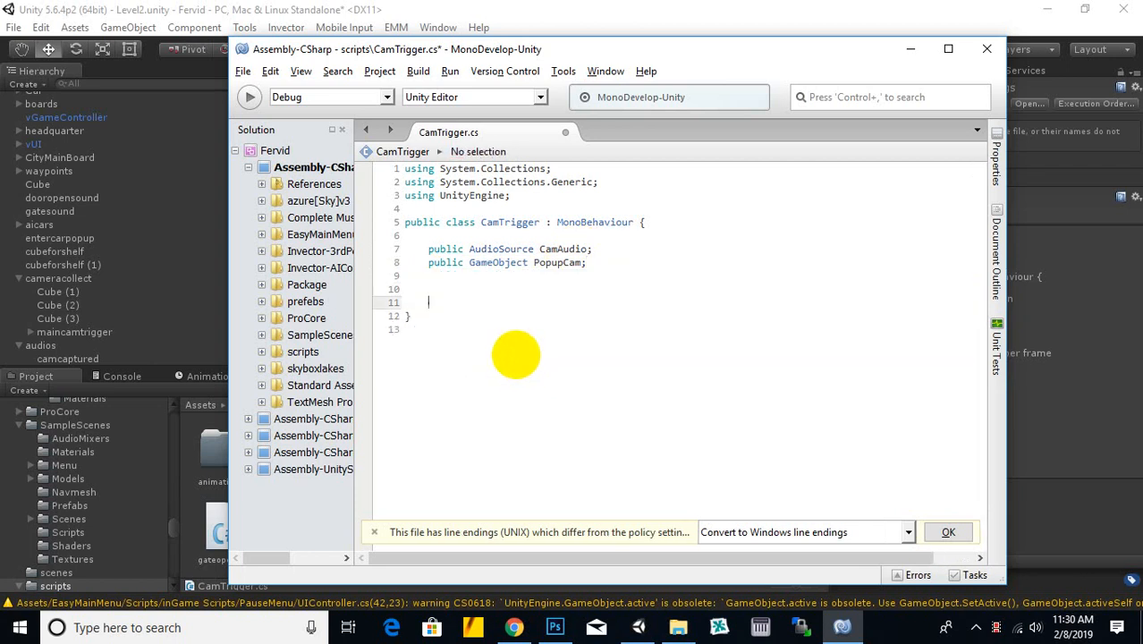
Add a void OnTriggerEnter method with an empty body below the variable declarations
key("Up")
key("Up")
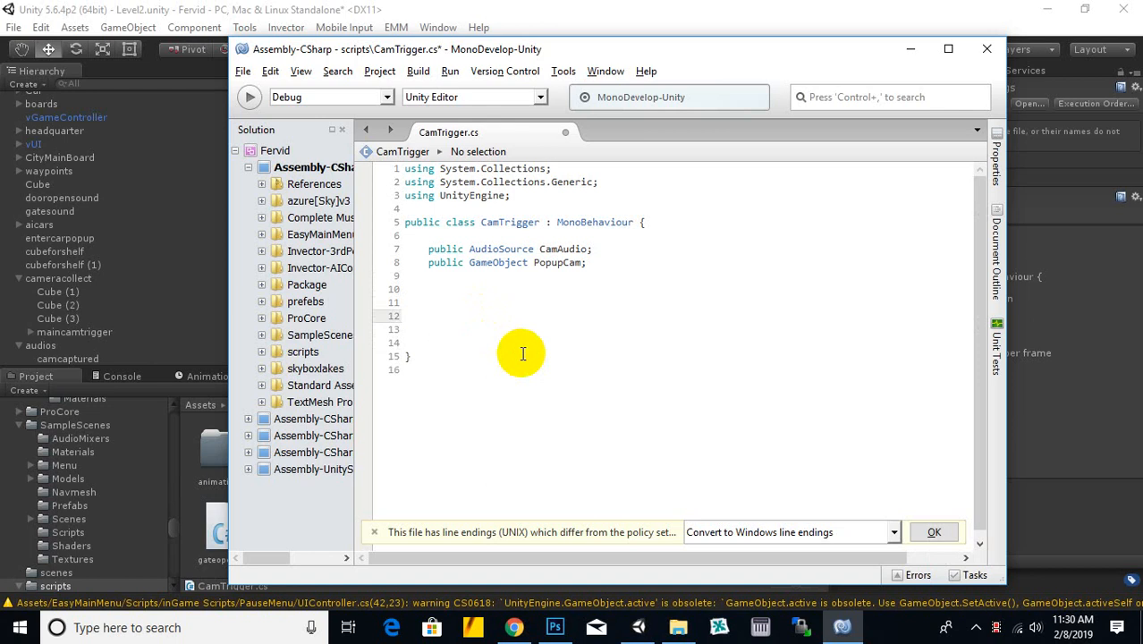
type("void OnTriggerEnter(")
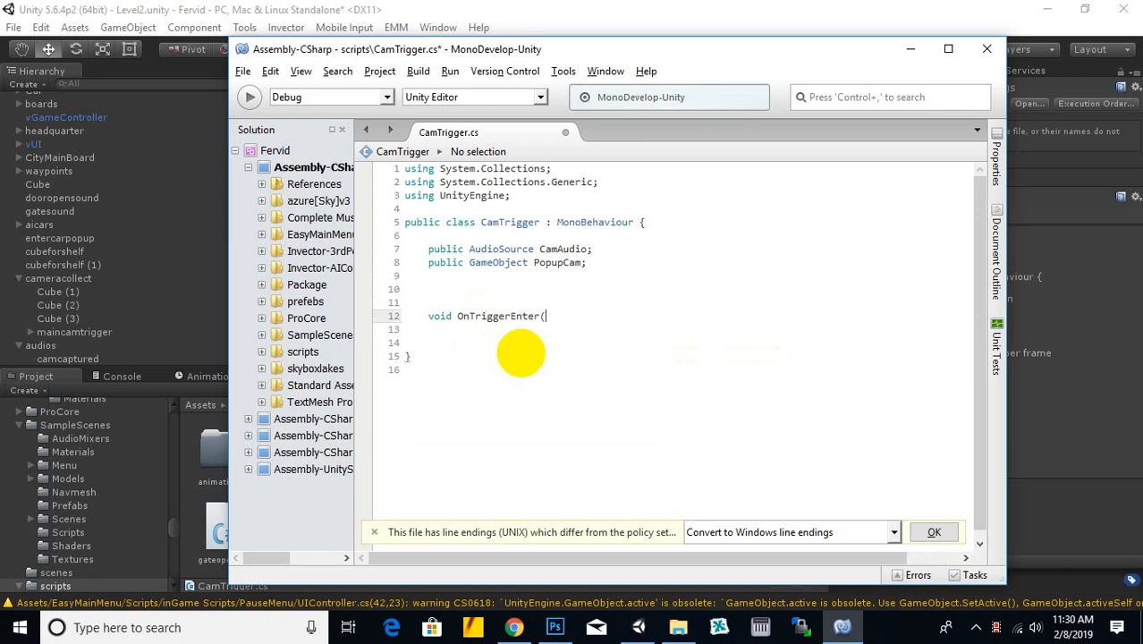
type("{")
key("Return")
type("}")
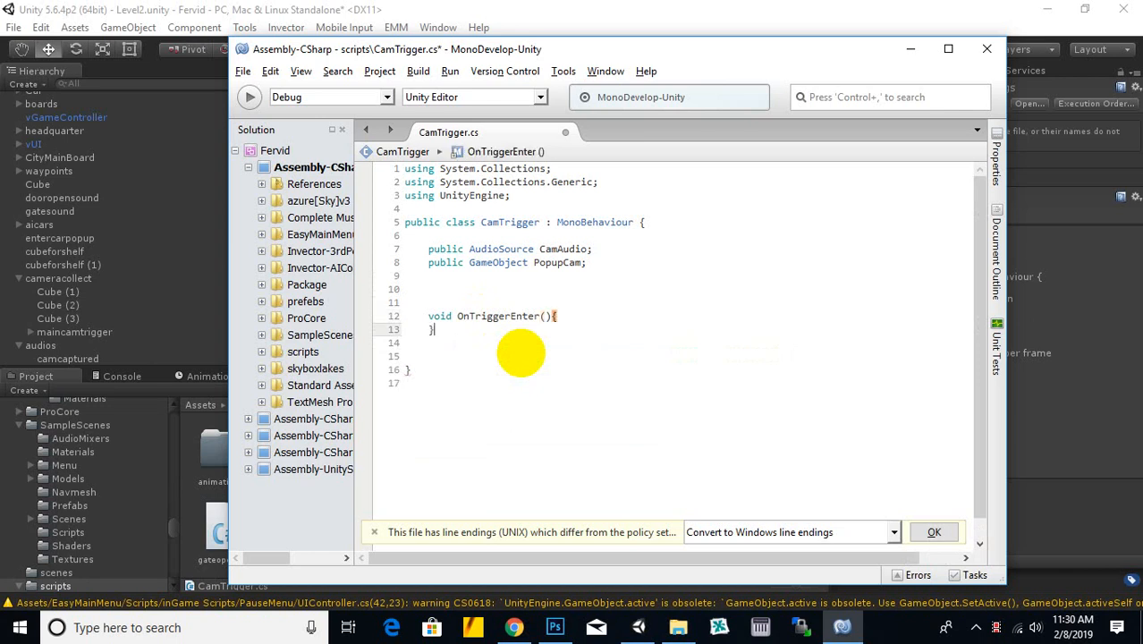
key("Left")
key("Return")
key("Return")
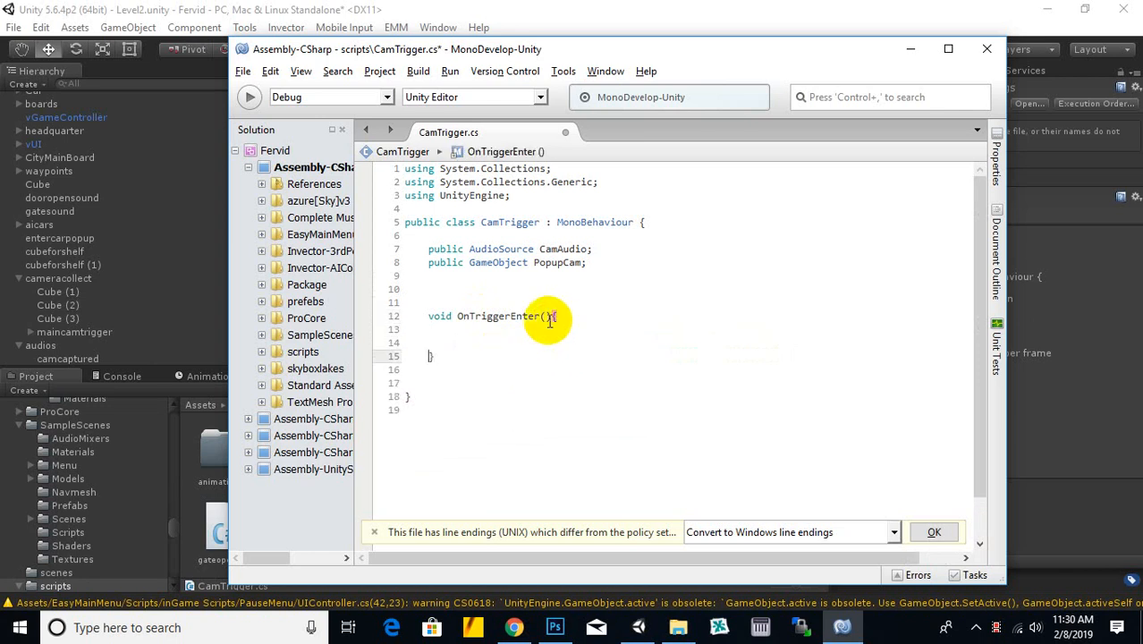
Give OnTriggerEnter a Collider parameter named col and add a blank line inside its body
left_click(543, 316)
type("Collider ")
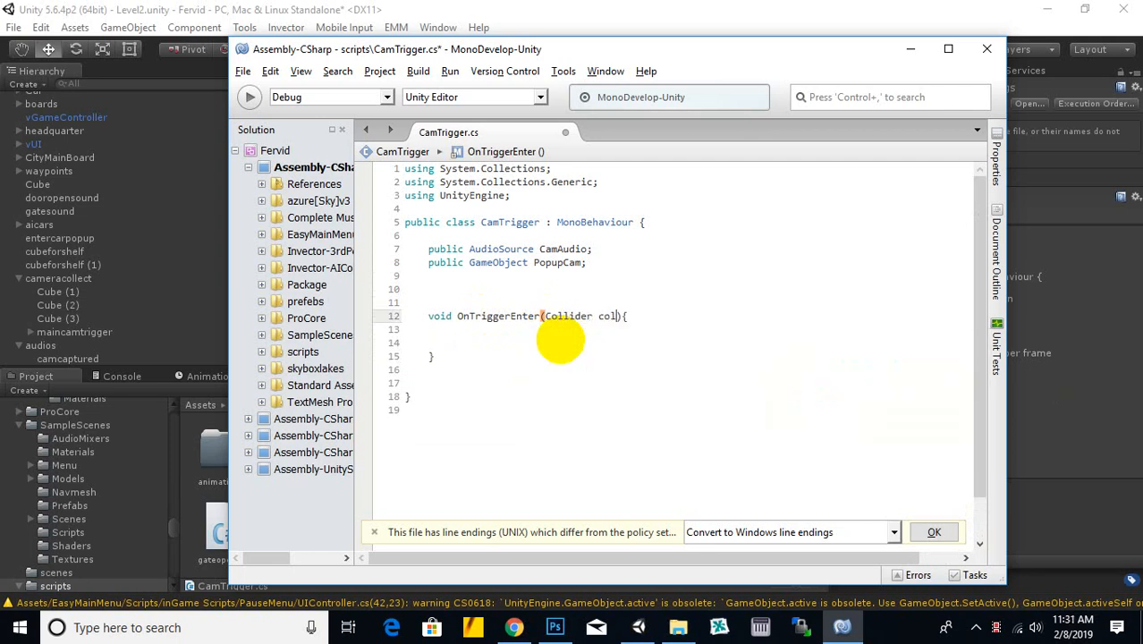
type("col")
left_click(547, 330)
key("Return")
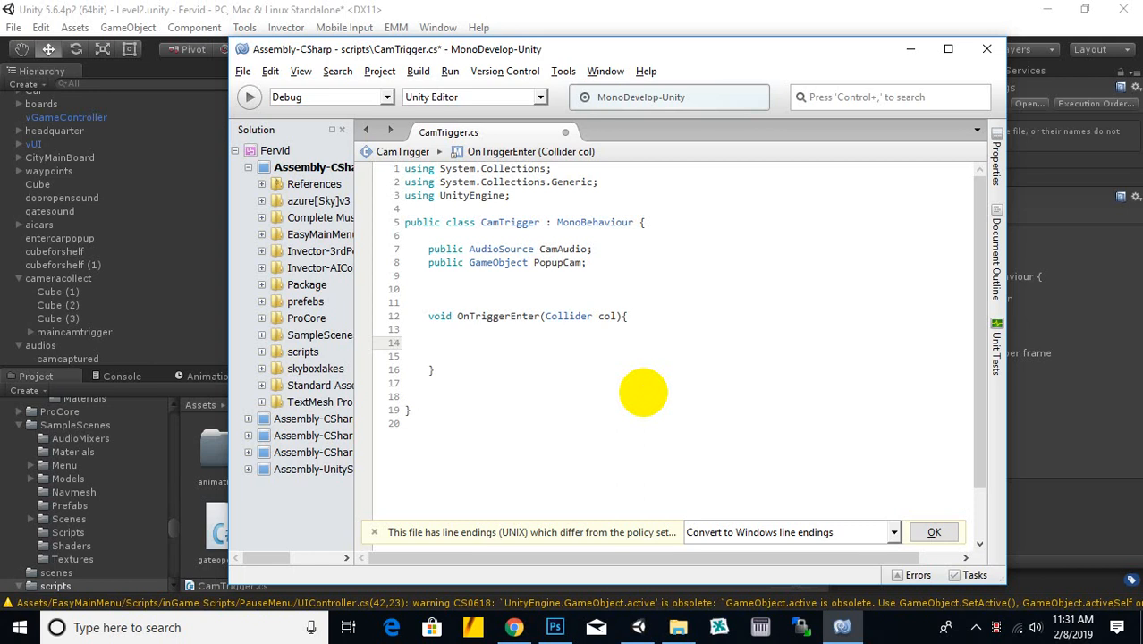
left_click_drag(583, 262, 426, 264)
left_click(503, 271)
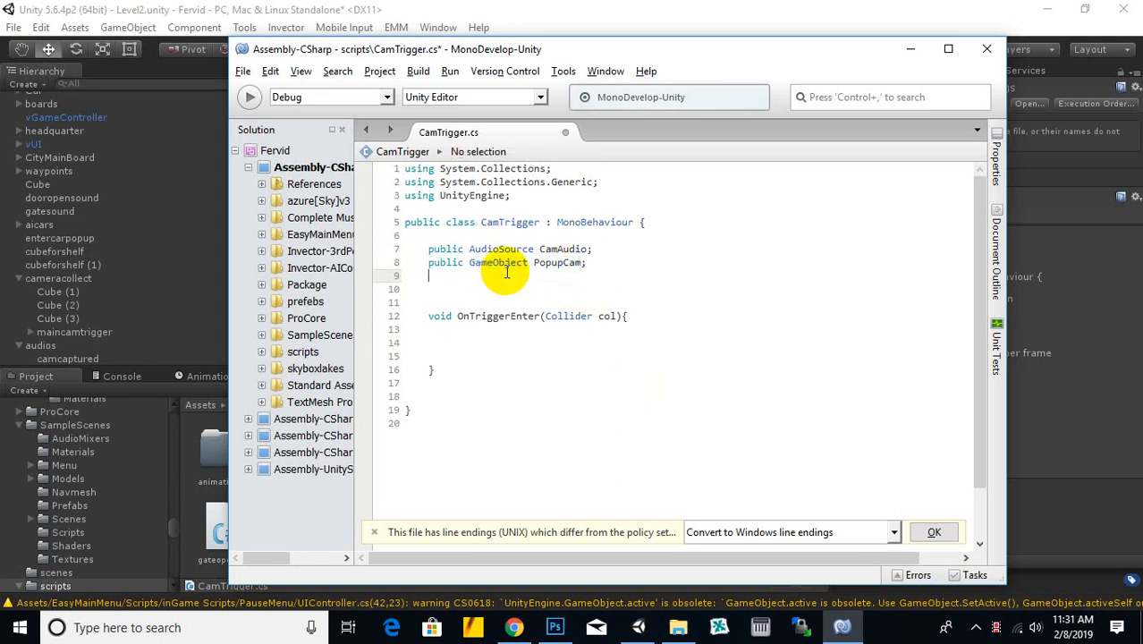
left_click_drag(591, 262, 429, 262)
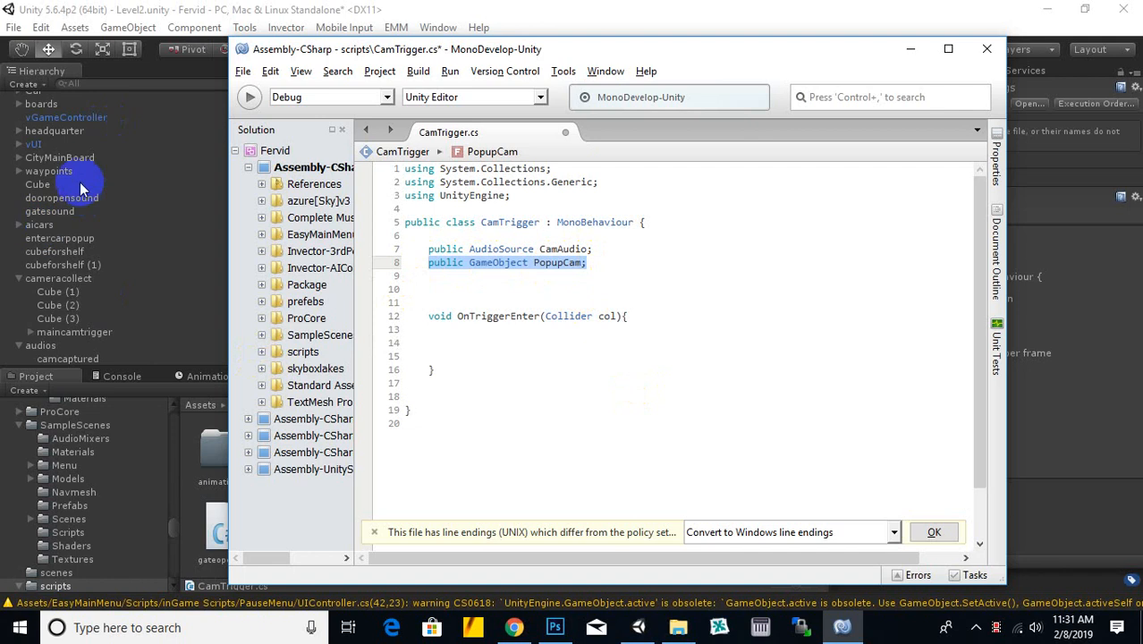
left_click(503, 342)
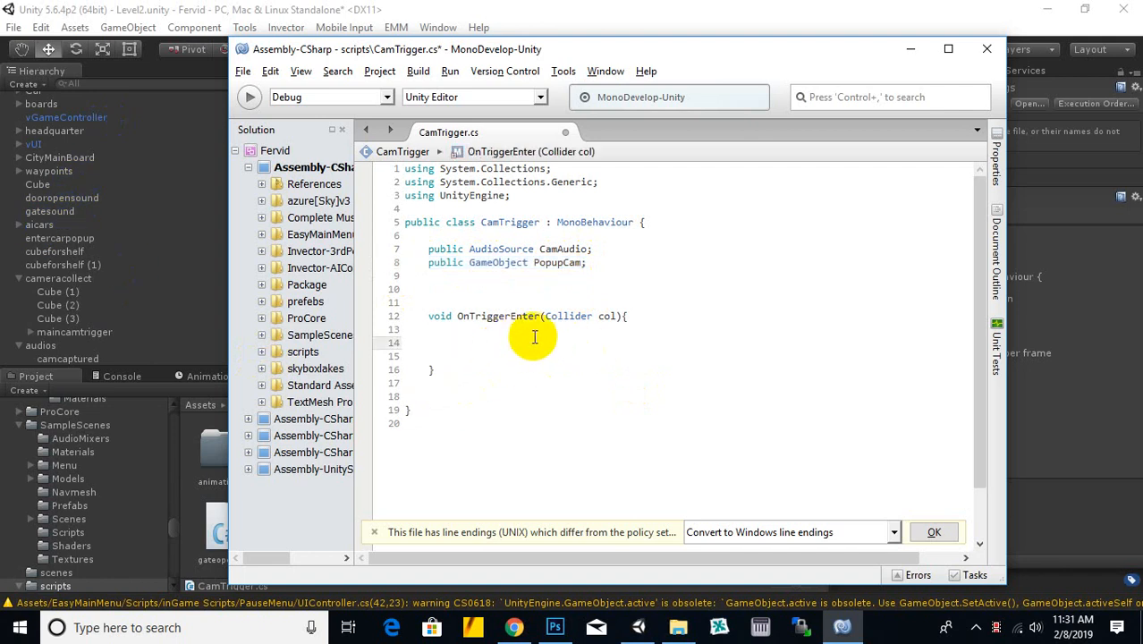
left_click(473, 329)
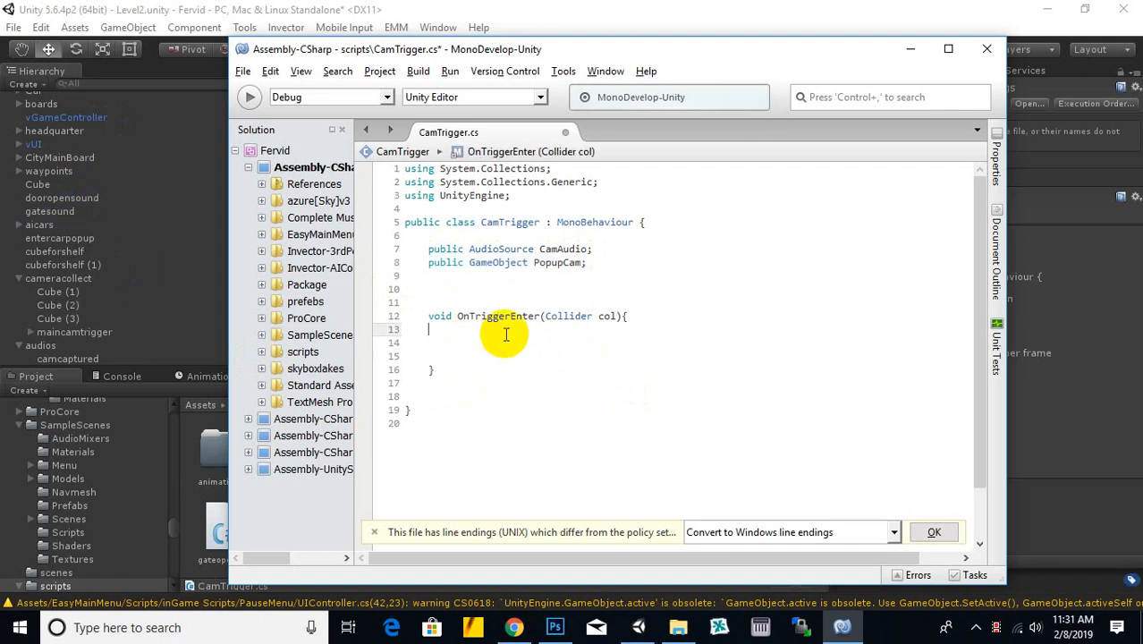
Add the statement PopupCam.SetActive (true); inside the OnTriggerEnter body
left_click(495, 342)
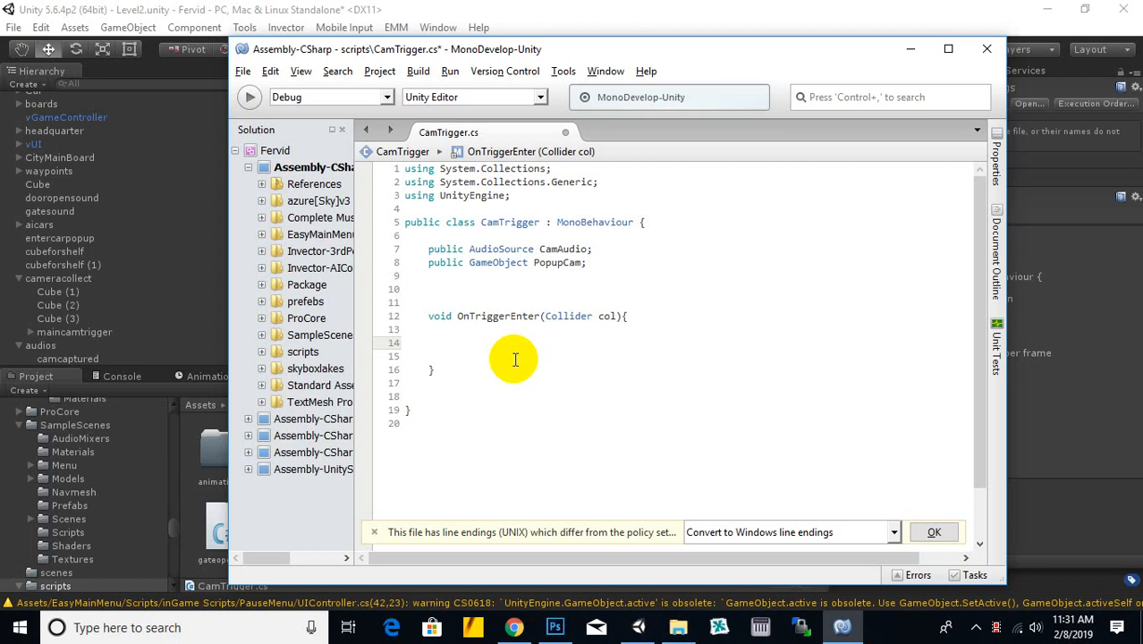
type("Po")
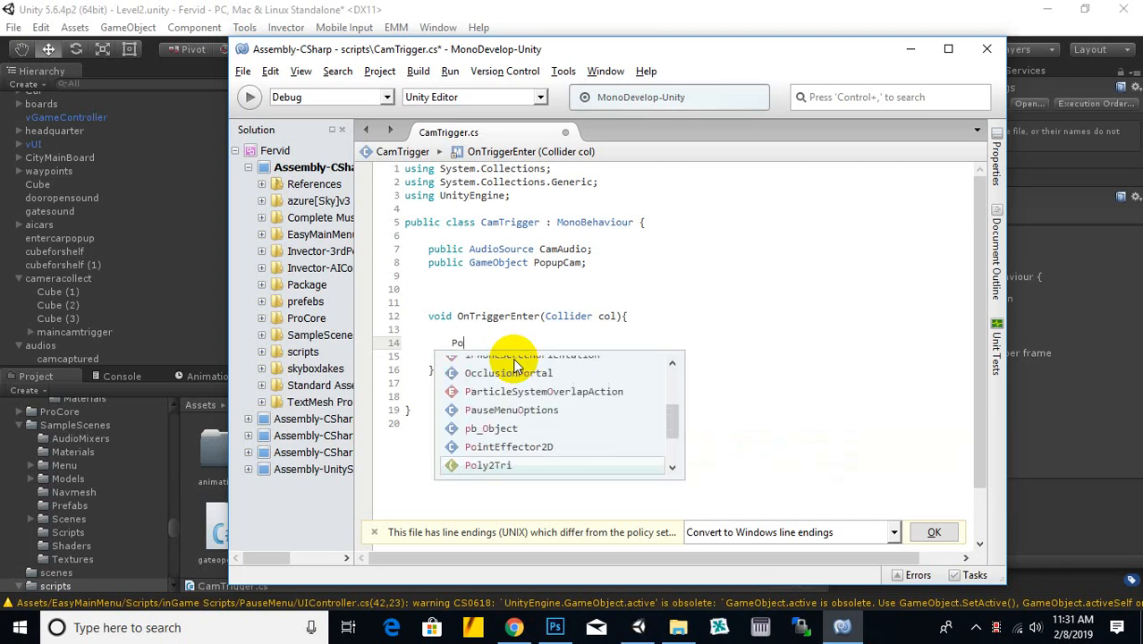
type("pupCam.SetActive")
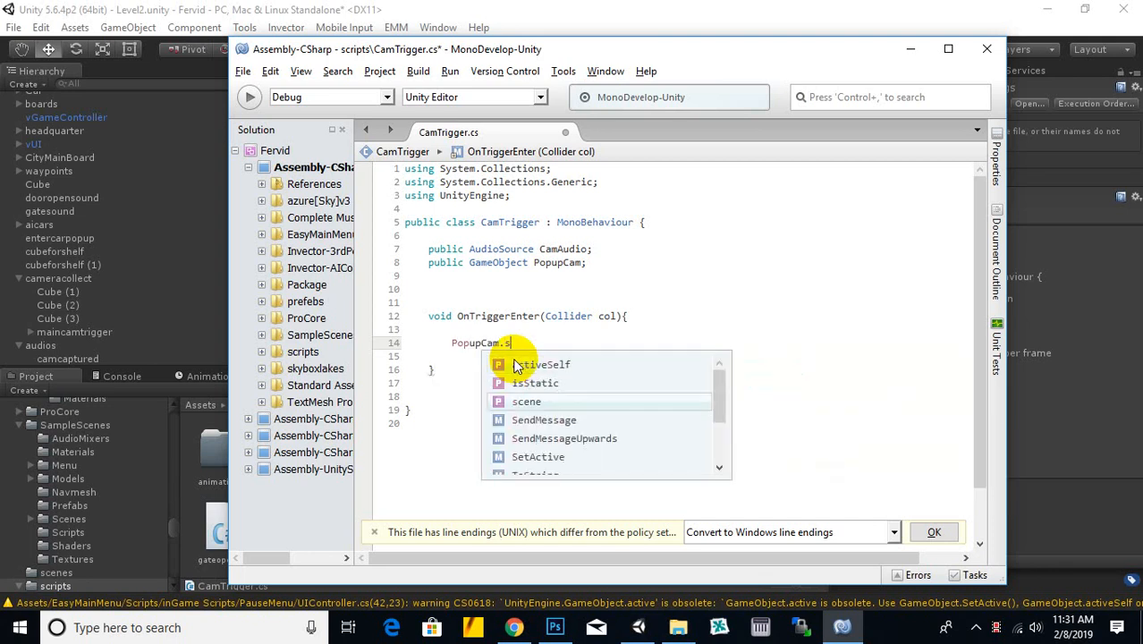
key("Return")
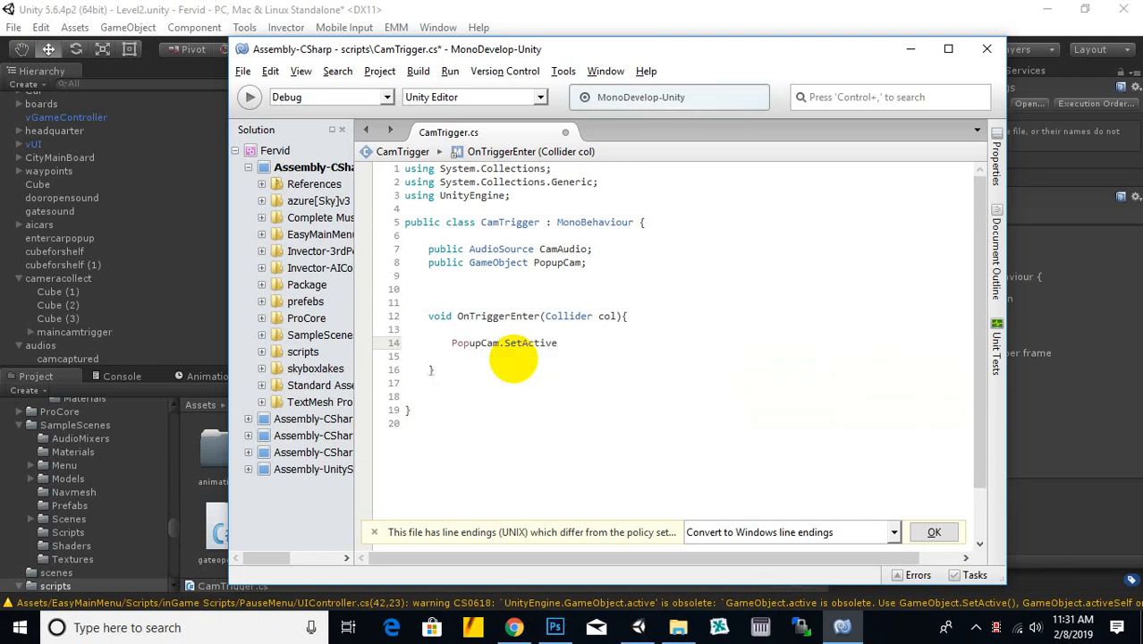
type("(true)")
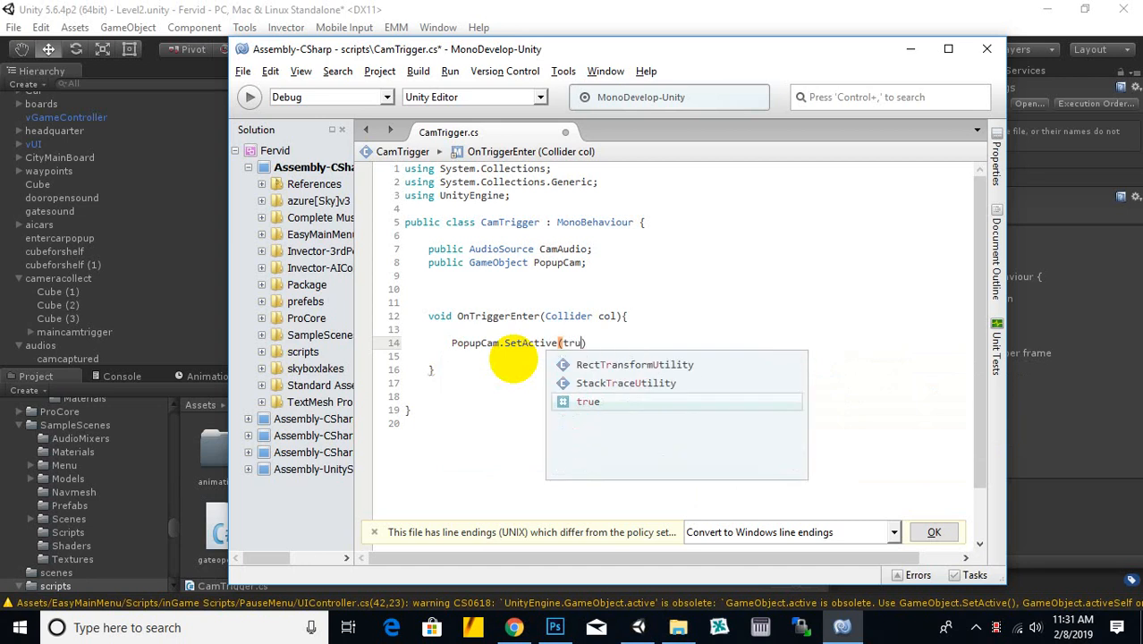
type(";")
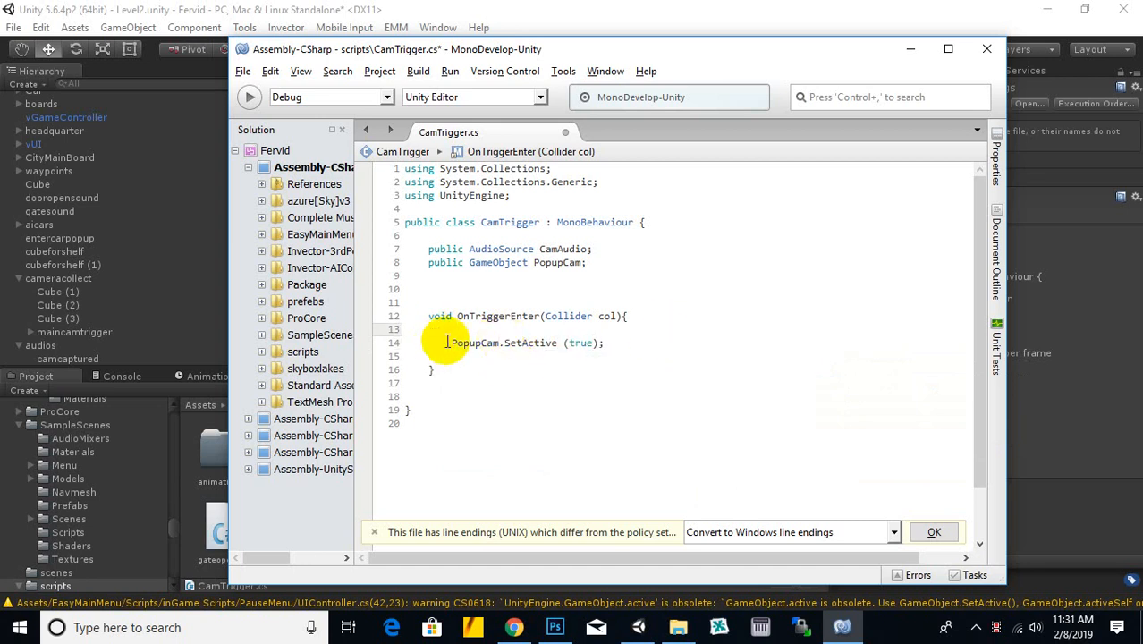
Delete the PopupCam declaration and the PopupCam.SetActive (true) statement from the CamTrigger script and save the file
left_click_drag(447, 342, 611, 344)
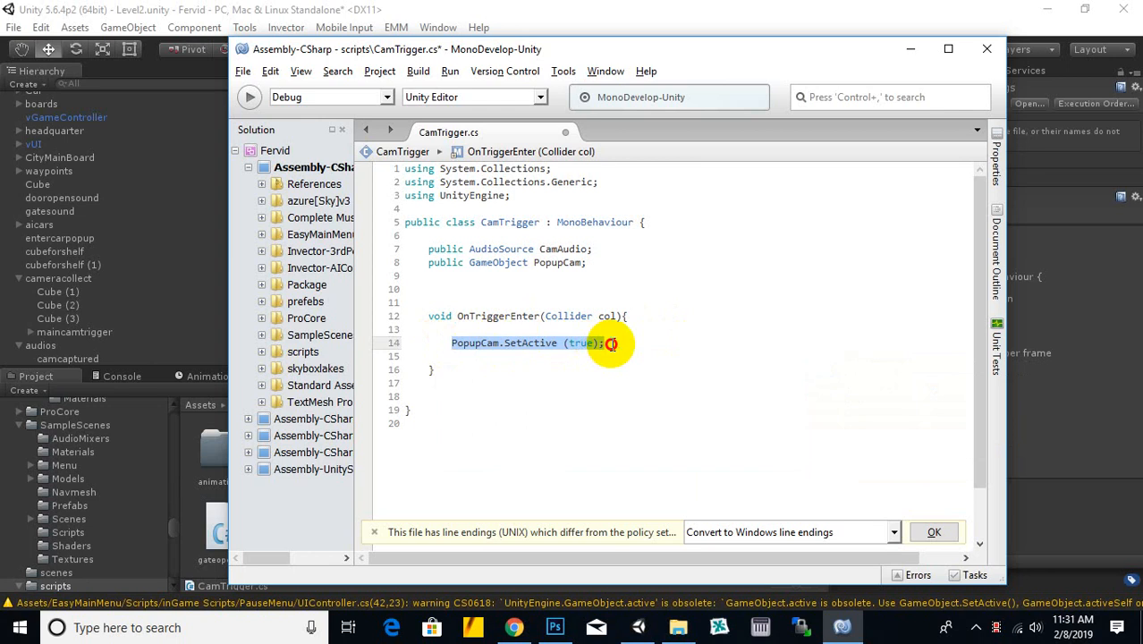
left_click(612, 344)
left_click(542, 342)
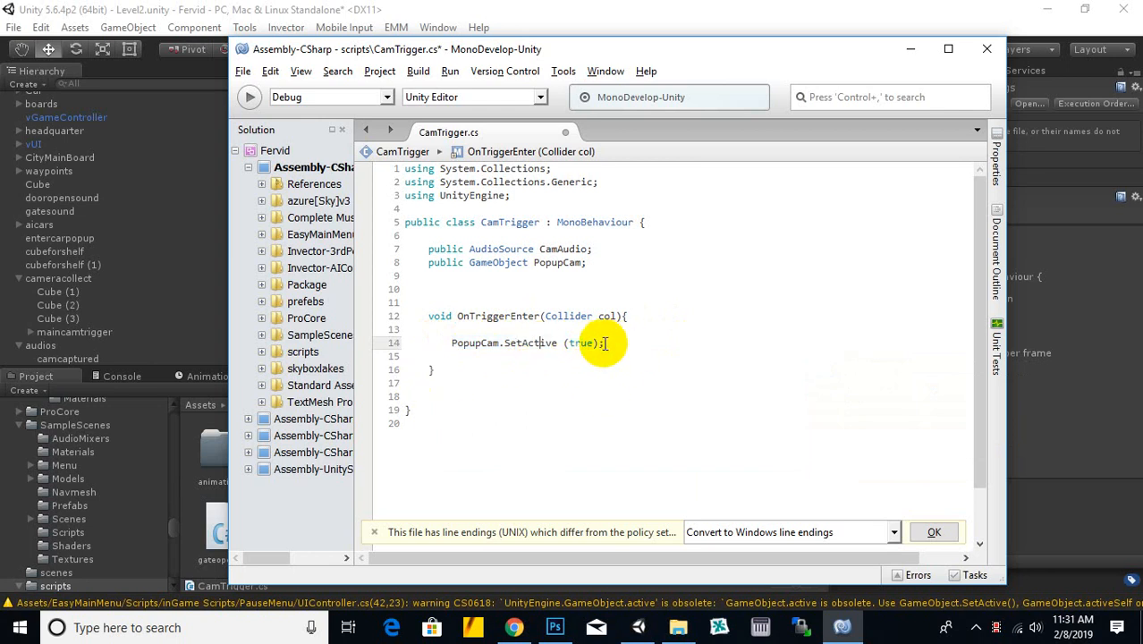
left_click_drag(605, 343, 443, 341)
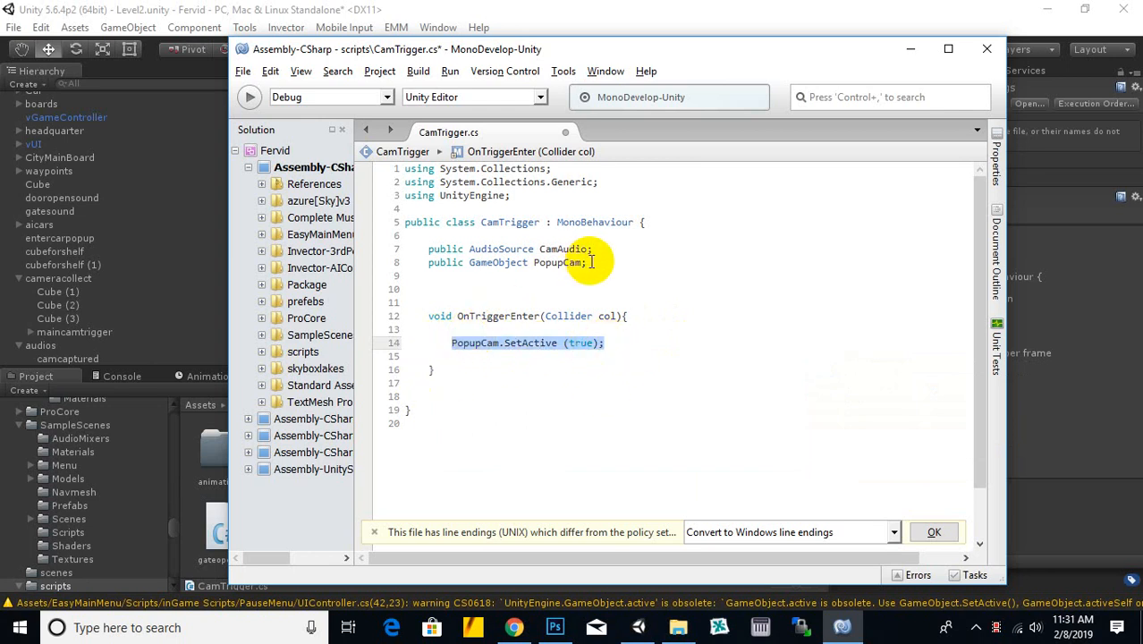
left_click_drag(592, 262, 428, 262)
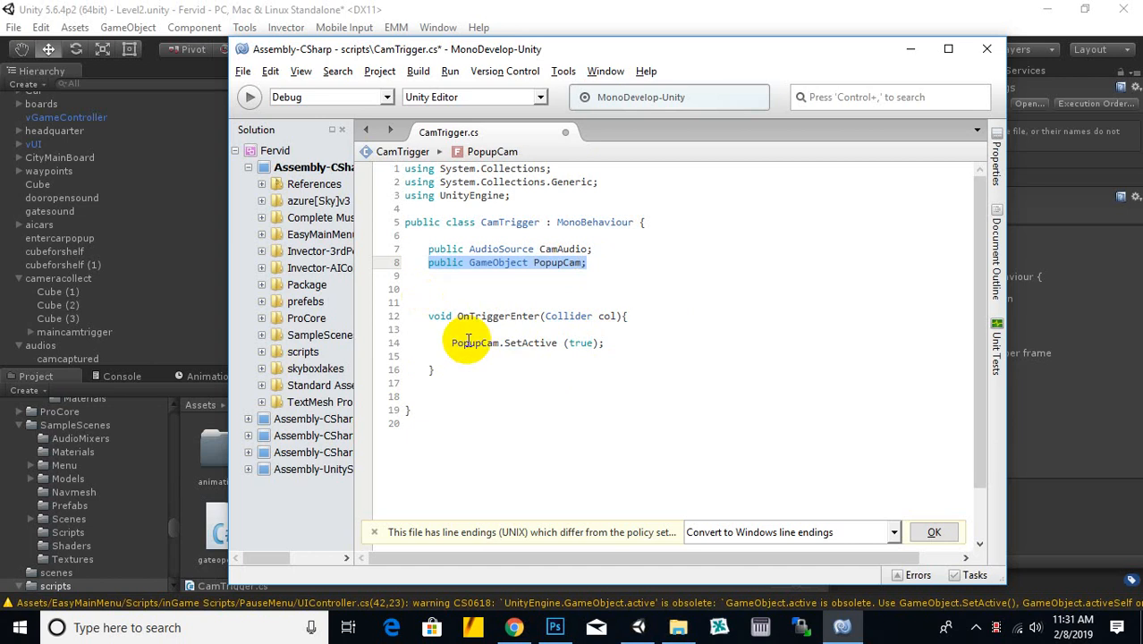
key("Delete")
left_click_drag(607, 343, 423, 343)
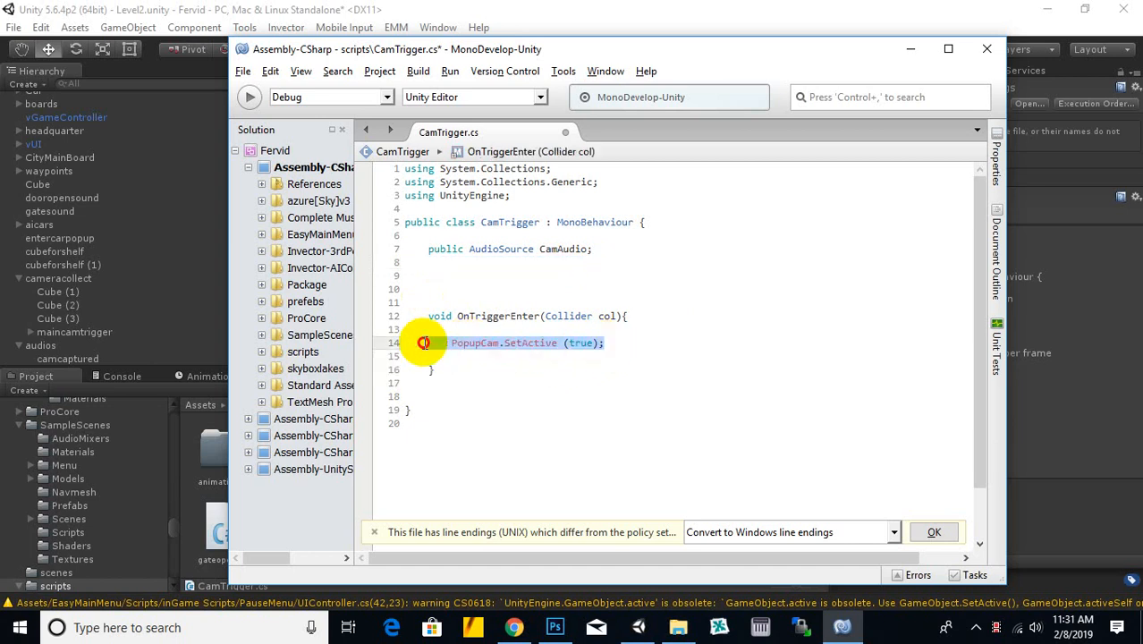
key("Delete")
left_click(552, 353)
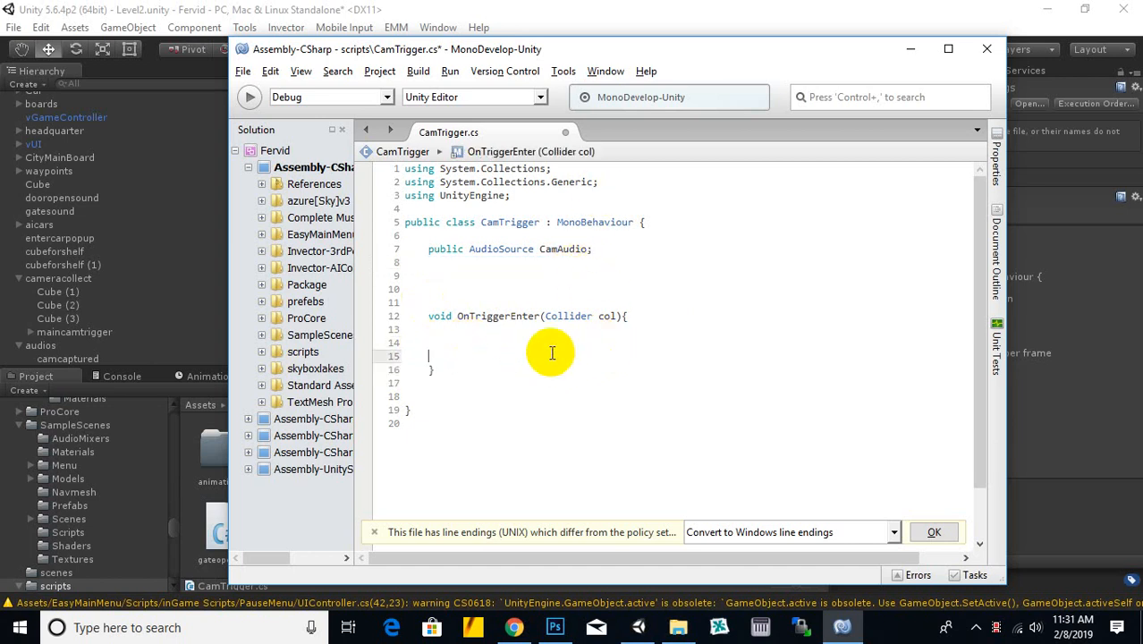
left_click(547, 328)
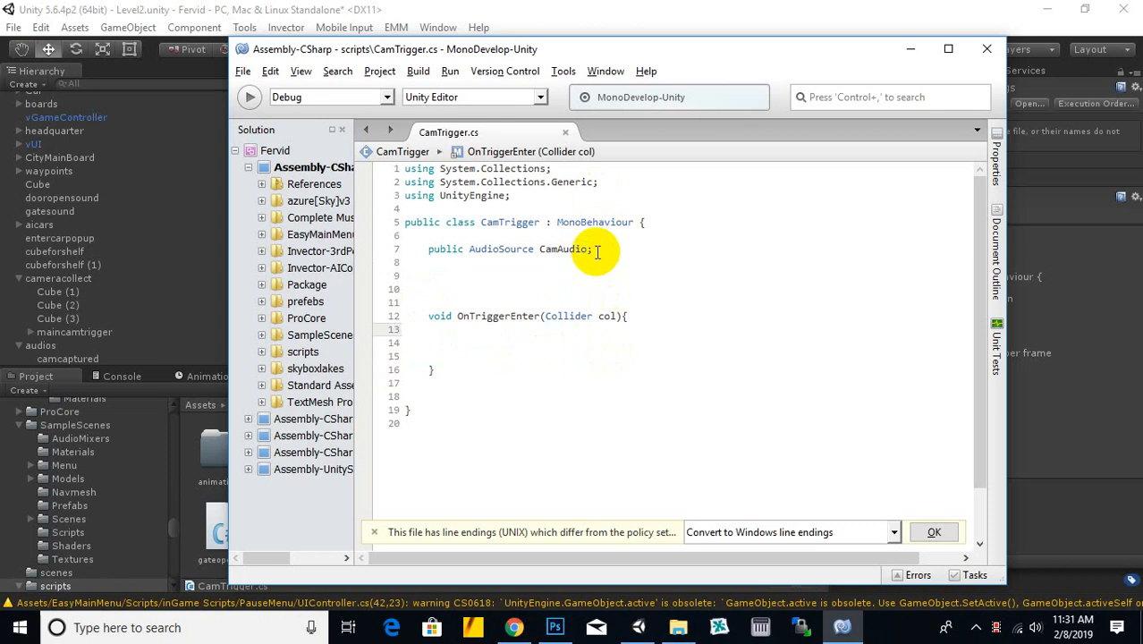
Add the statement CamAudio.Play (); inside the OnTriggerEnter body and save the script
left_click(545, 343)
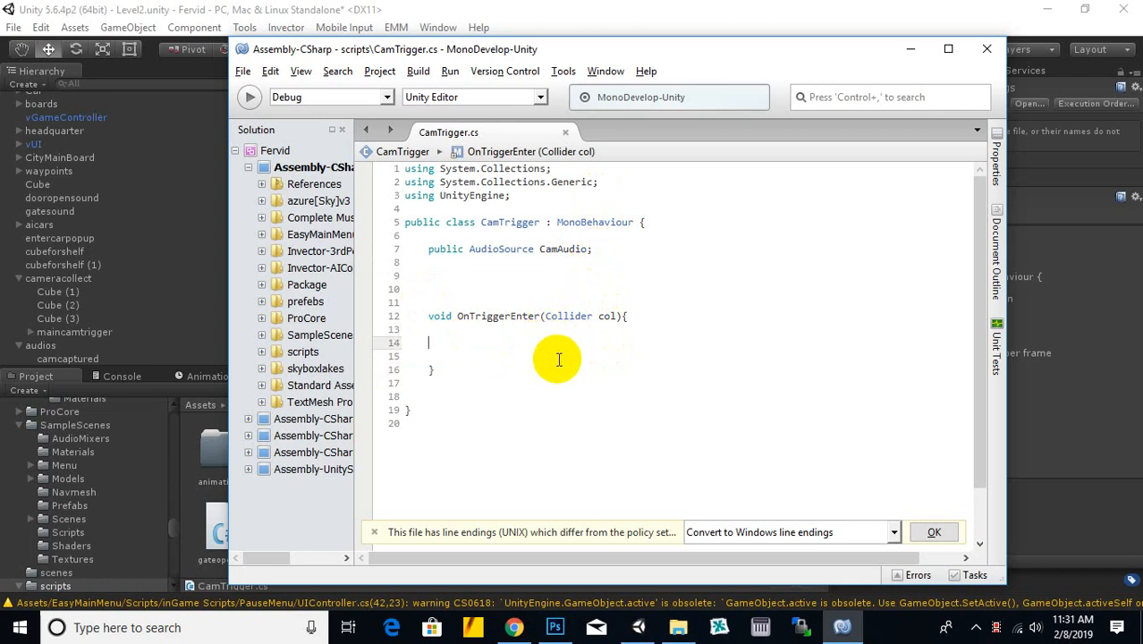
type("Can")
key("BackSpace")
type("m")
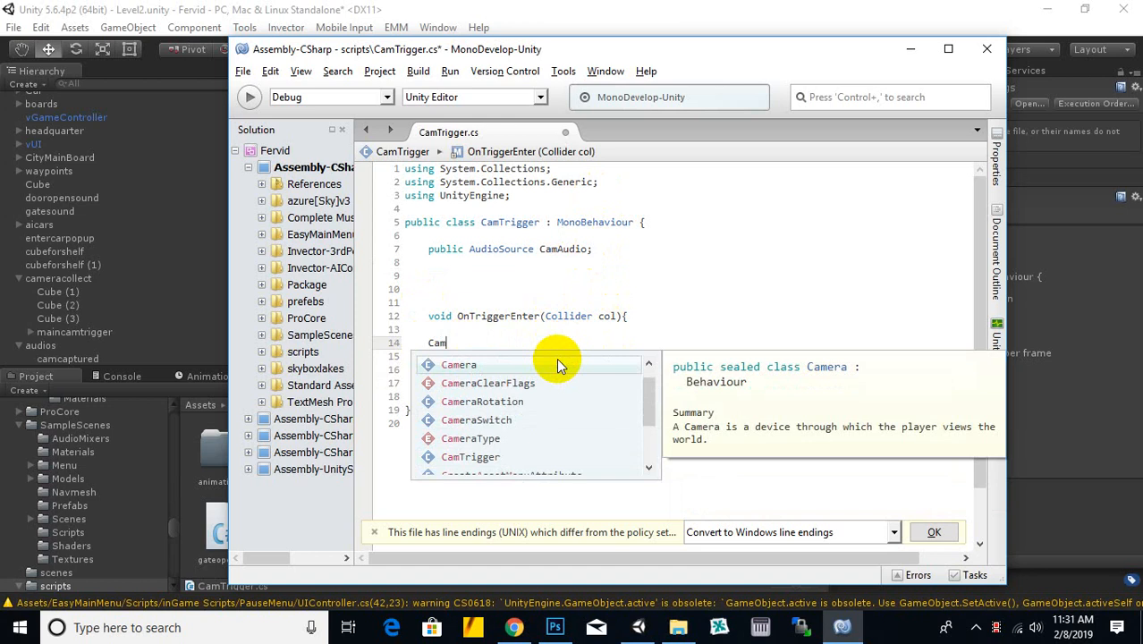
type("Aud")
key("Return")
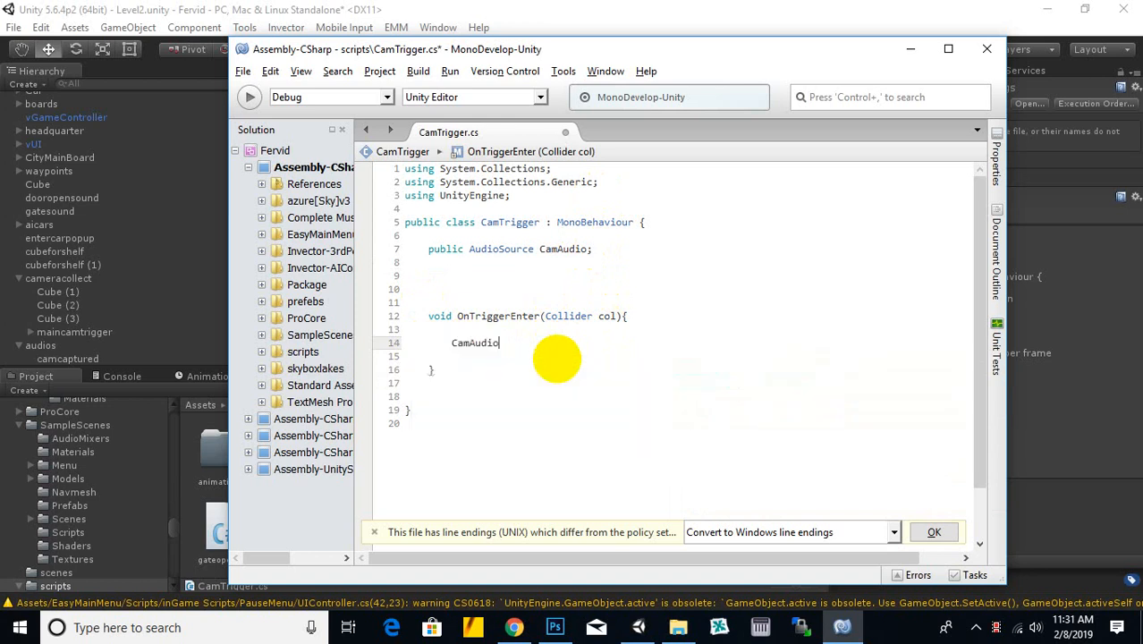
type(".")
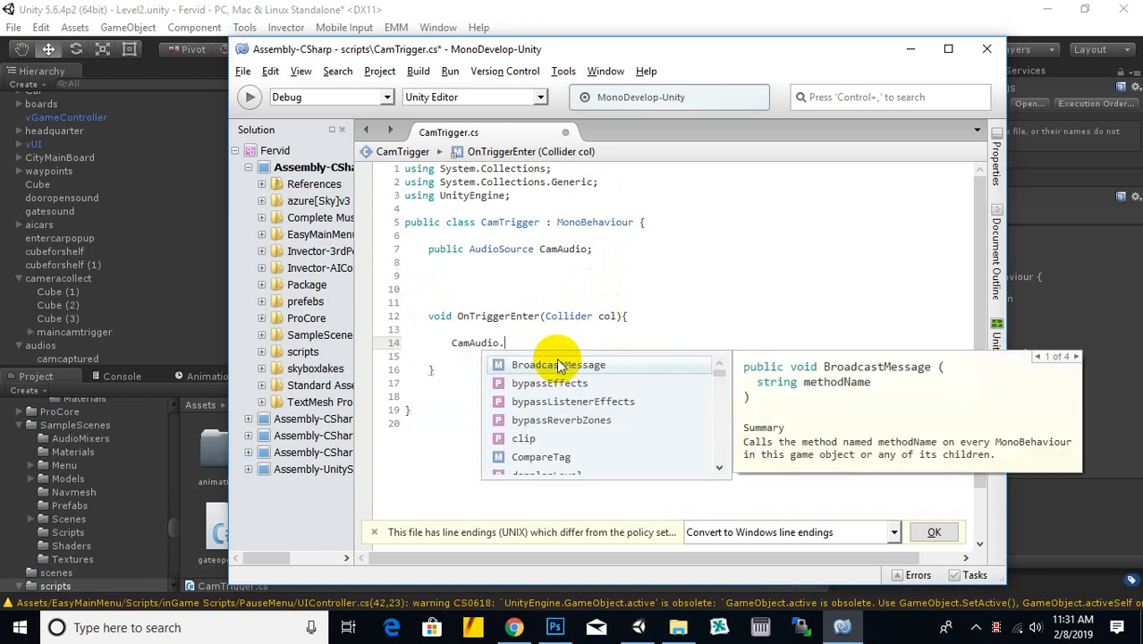
type("pla")
key("Up")
key("Up")
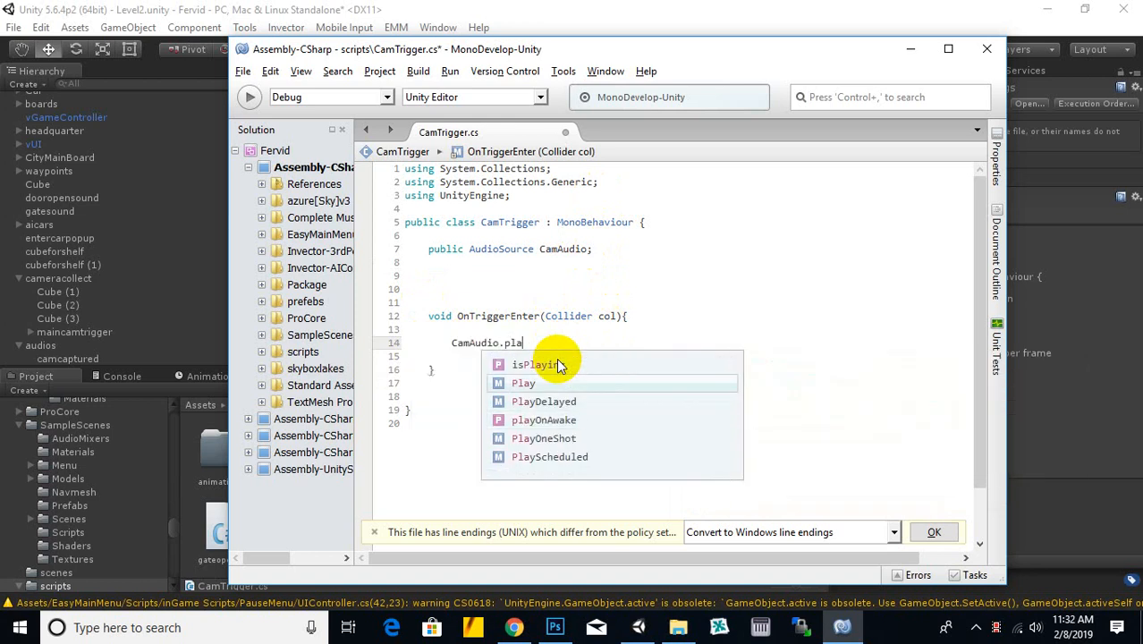
key("Return")
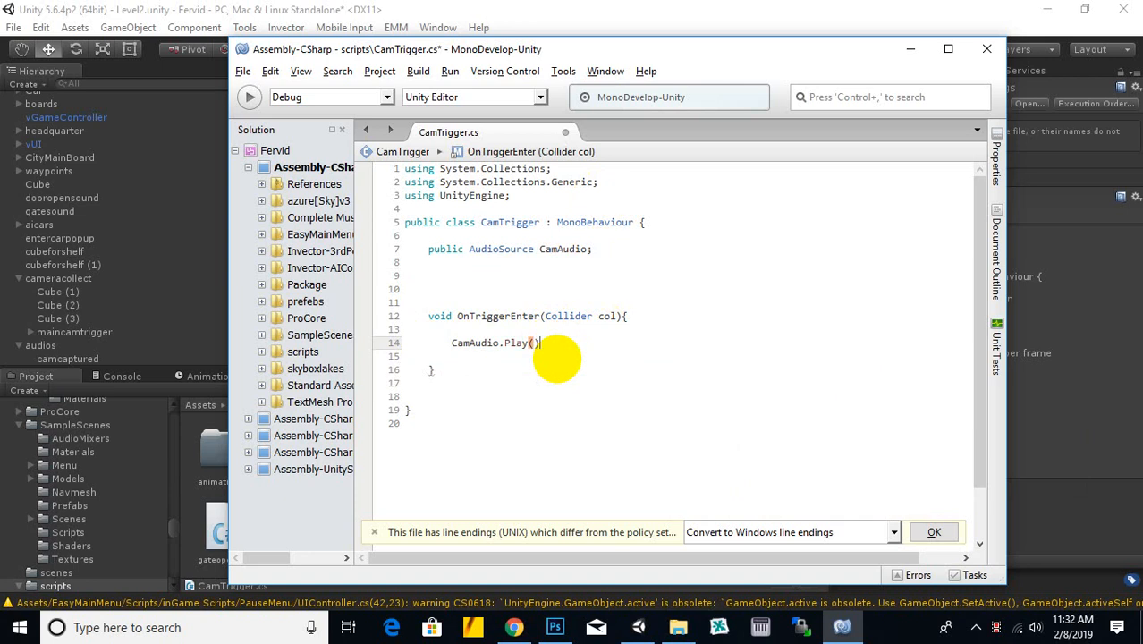
left_click(608, 247)
Add the statement Destroy (gameObject); below the CamAudio.Play line in OnTriggerEnter and save the script
left_click(579, 356)
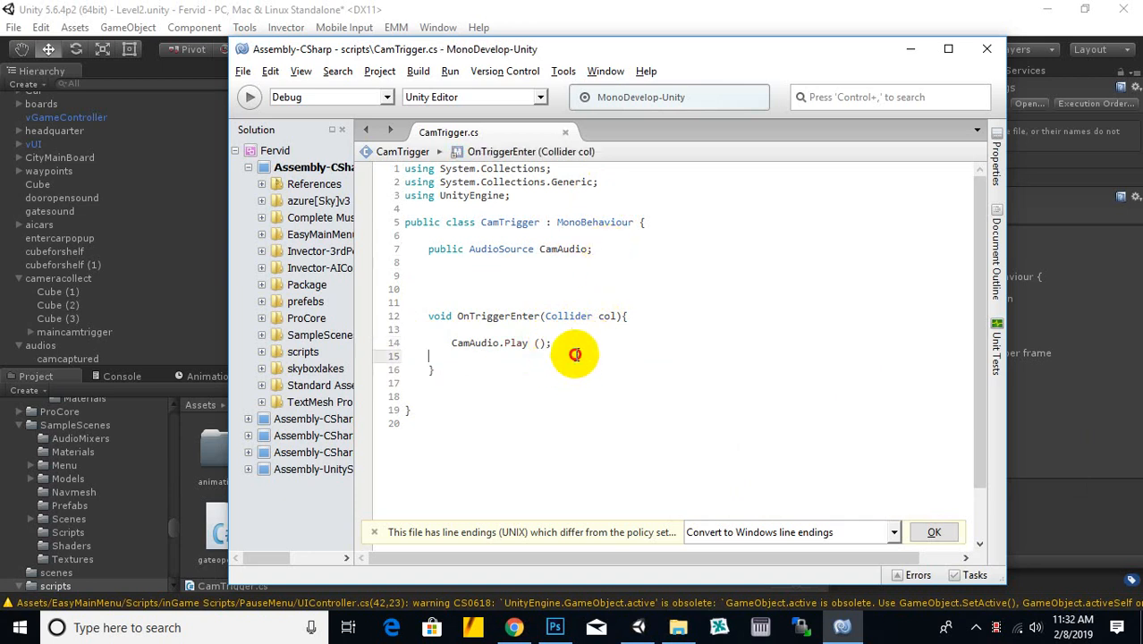
type("DestroyObject")
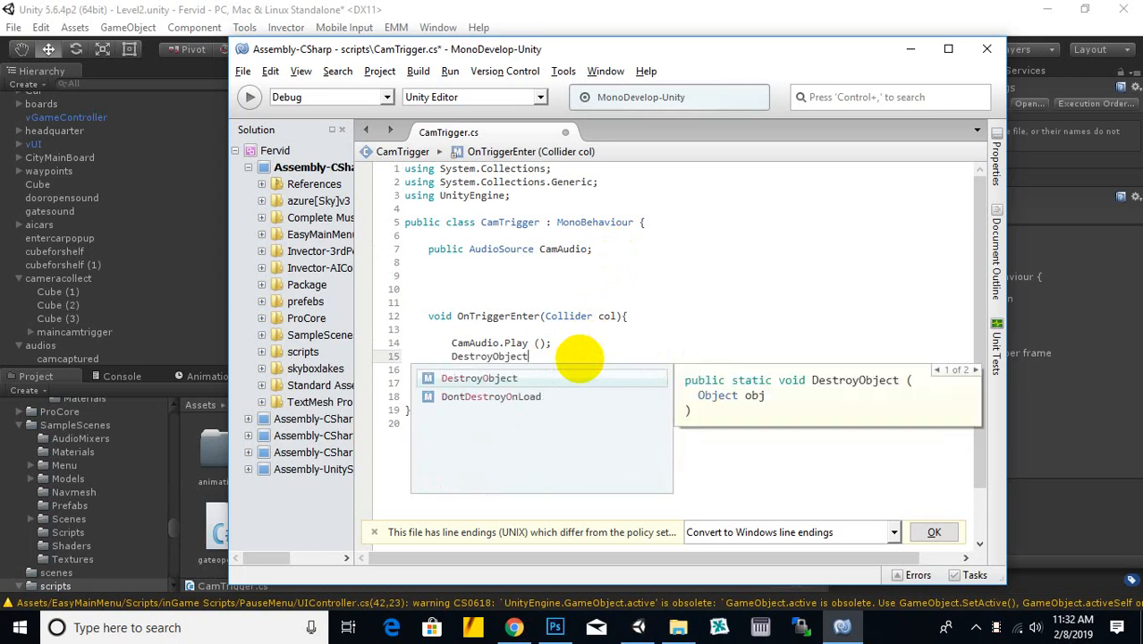
key("Escape")
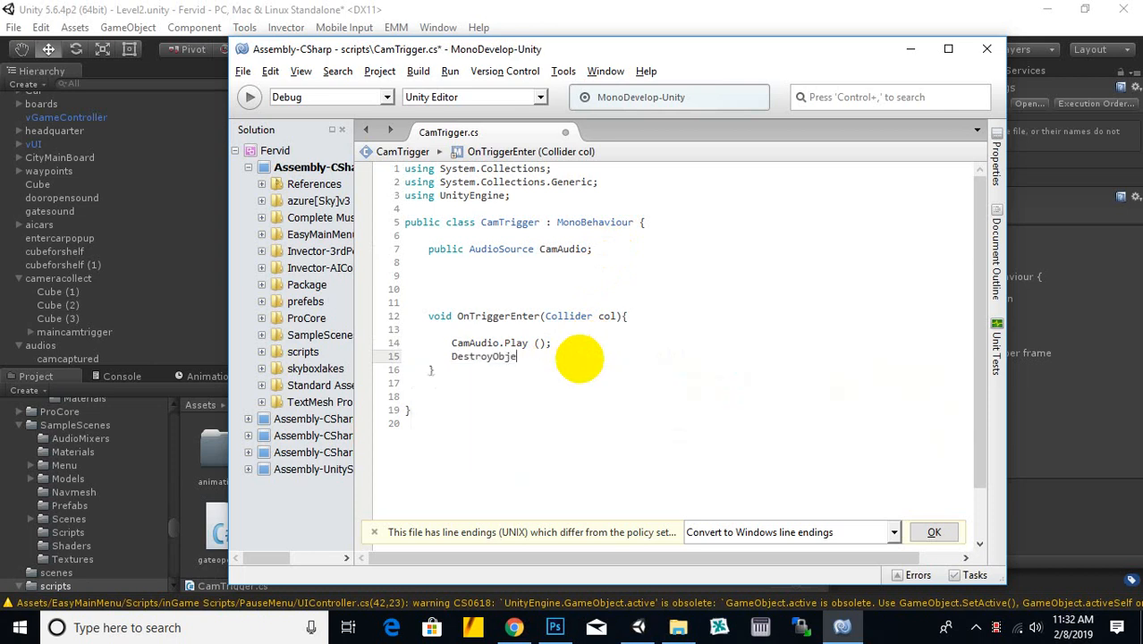
type("()")
type("gameObject")
type(";")
key("ctrl+s")
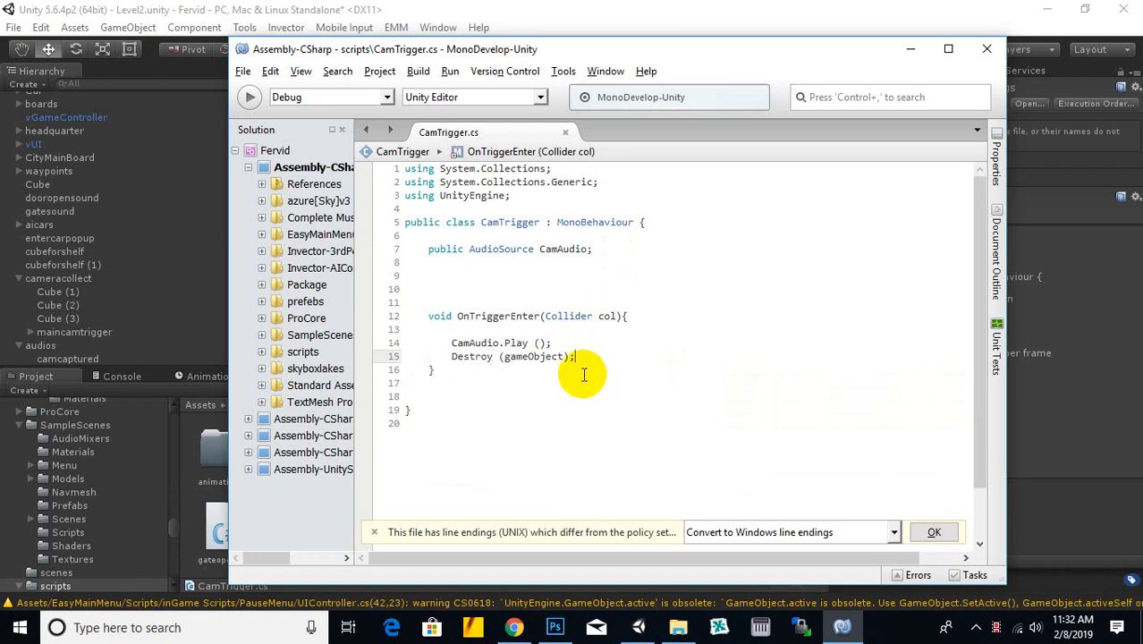
Review the OnTriggerEnter method and its Play and Destroy statements in the CamTrigger script
left_click(517, 356)
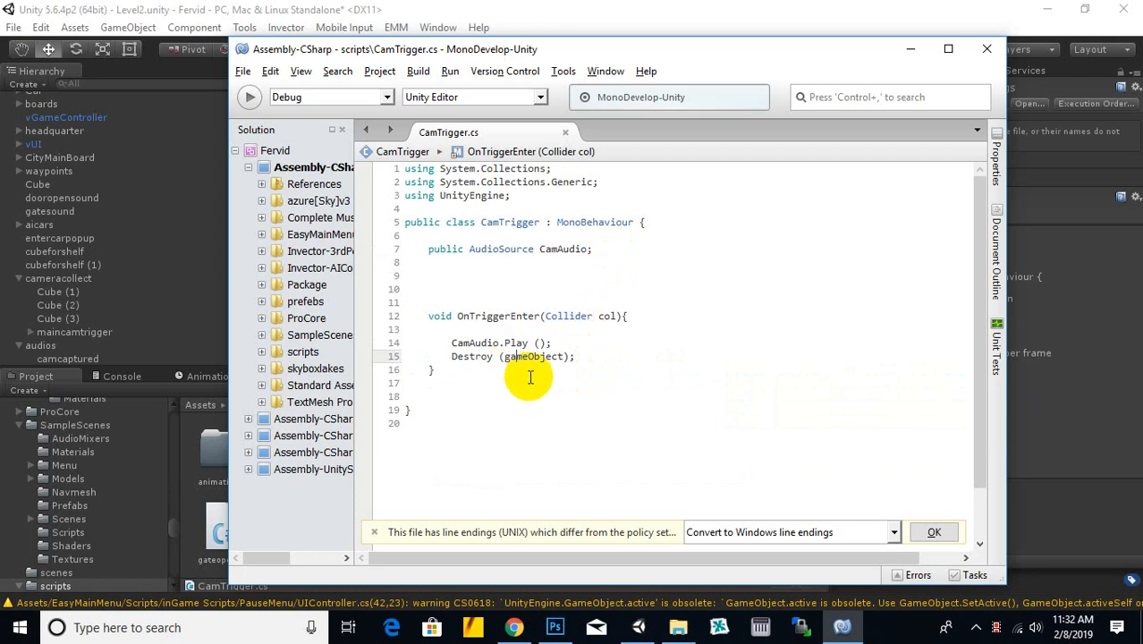
left_click(524, 343)
left_click_drag(720, 56, 754, 59)
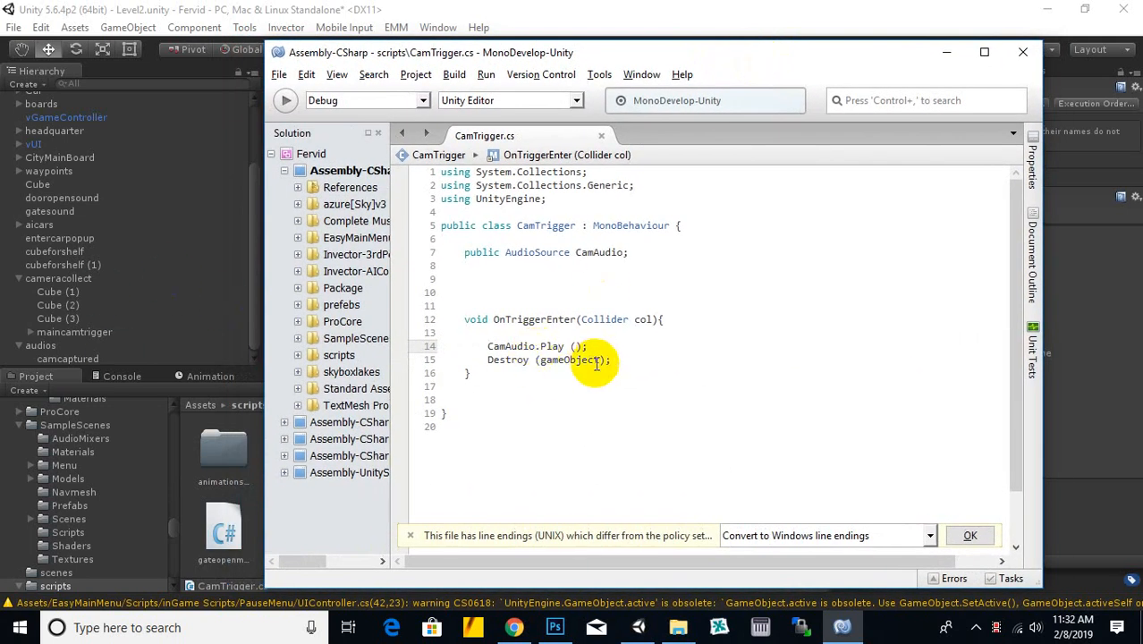
left_click_drag(790, 51, 811, 70)
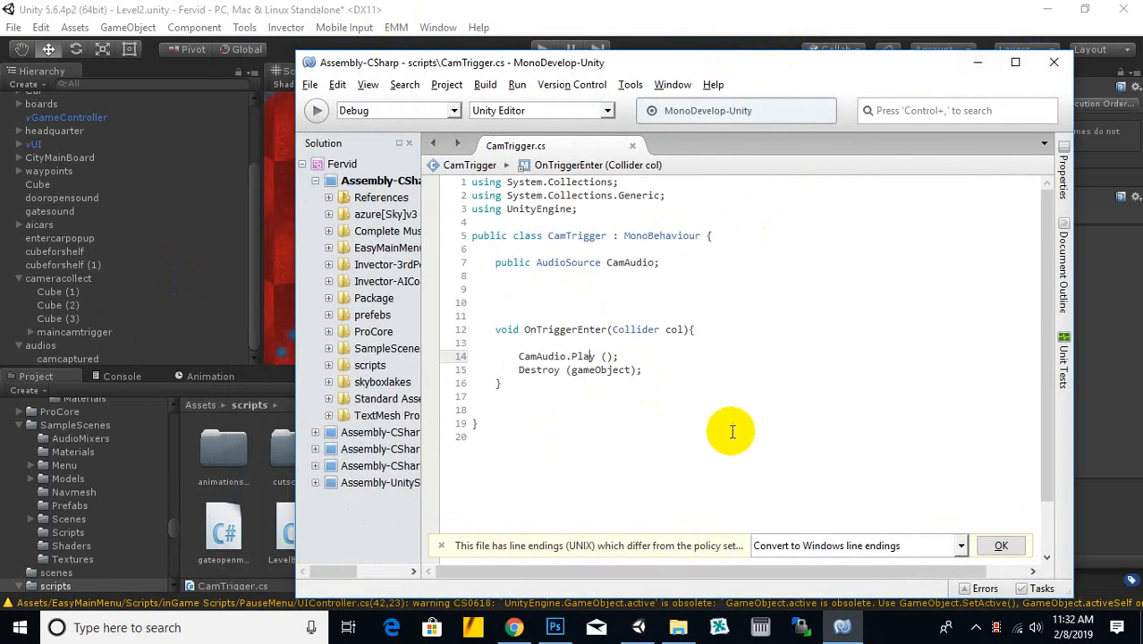
left_click(657, 377)
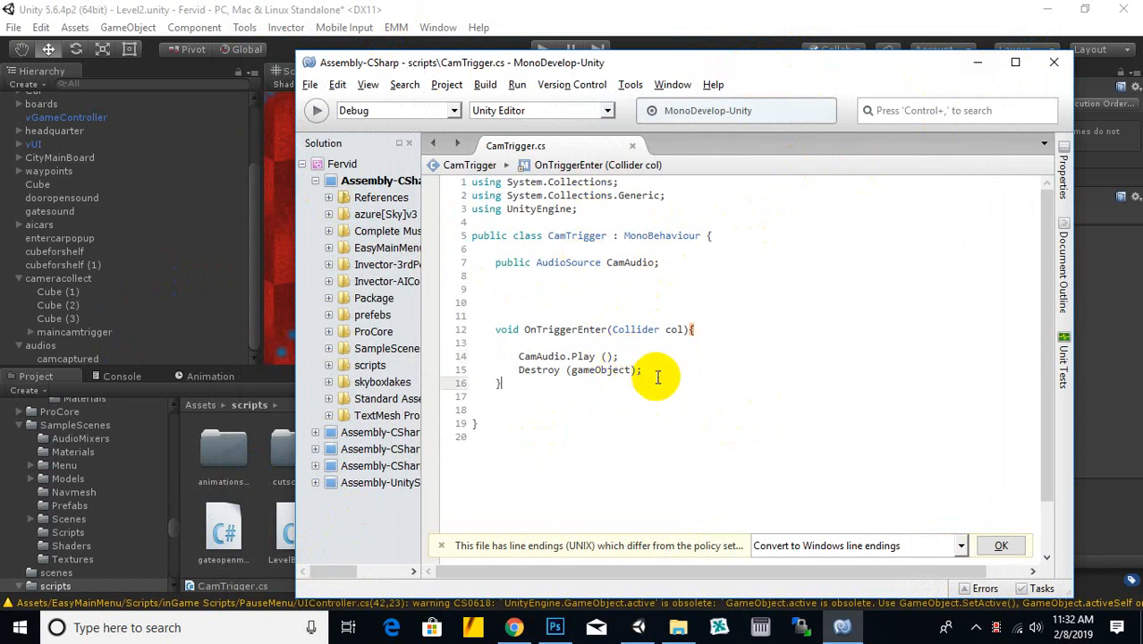
left_click_drag(517, 370, 545, 370)
left_click(673, 365)
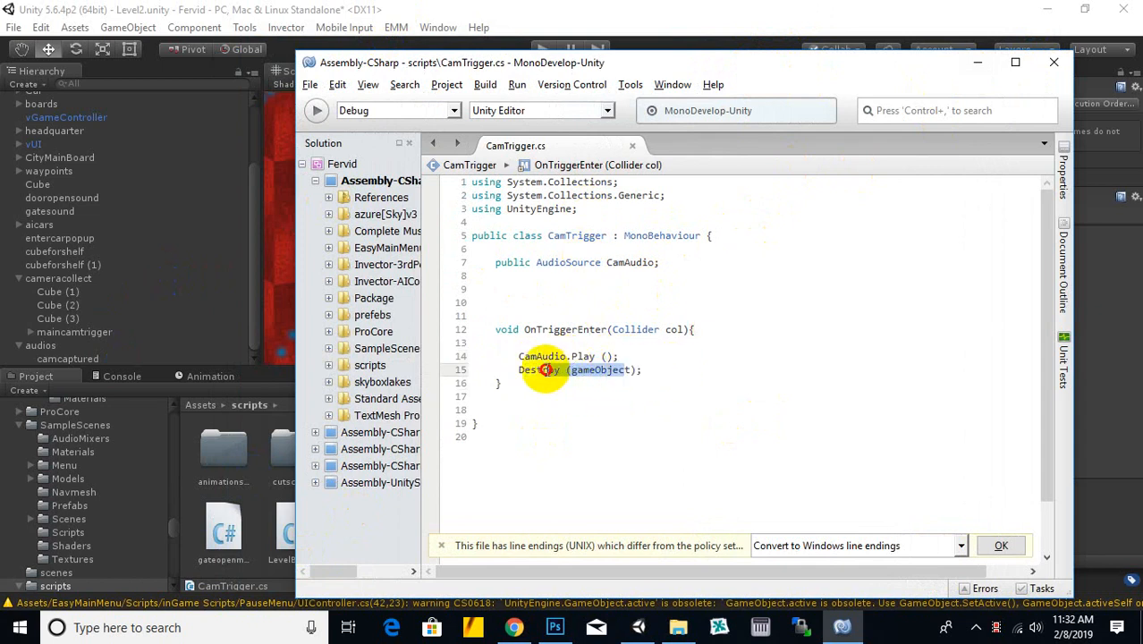
left_click_drag(551, 329, 583, 328)
left_click(600, 329)
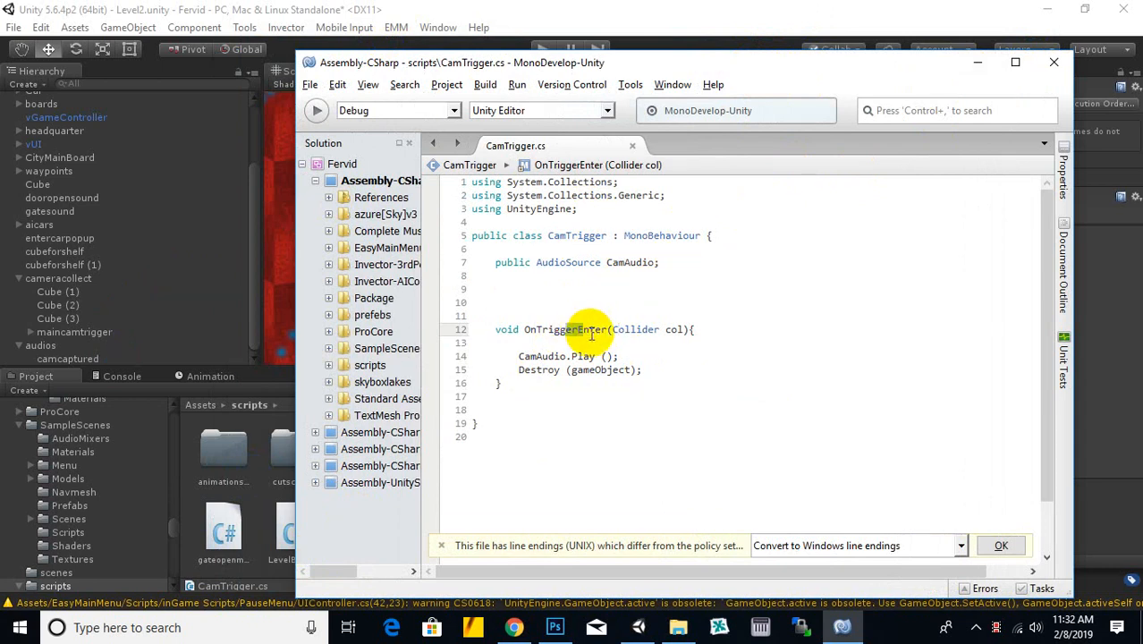
Switch to the Unity editor and inspect the camcaptured audio source and its parent audios object
left_click(459, 9)
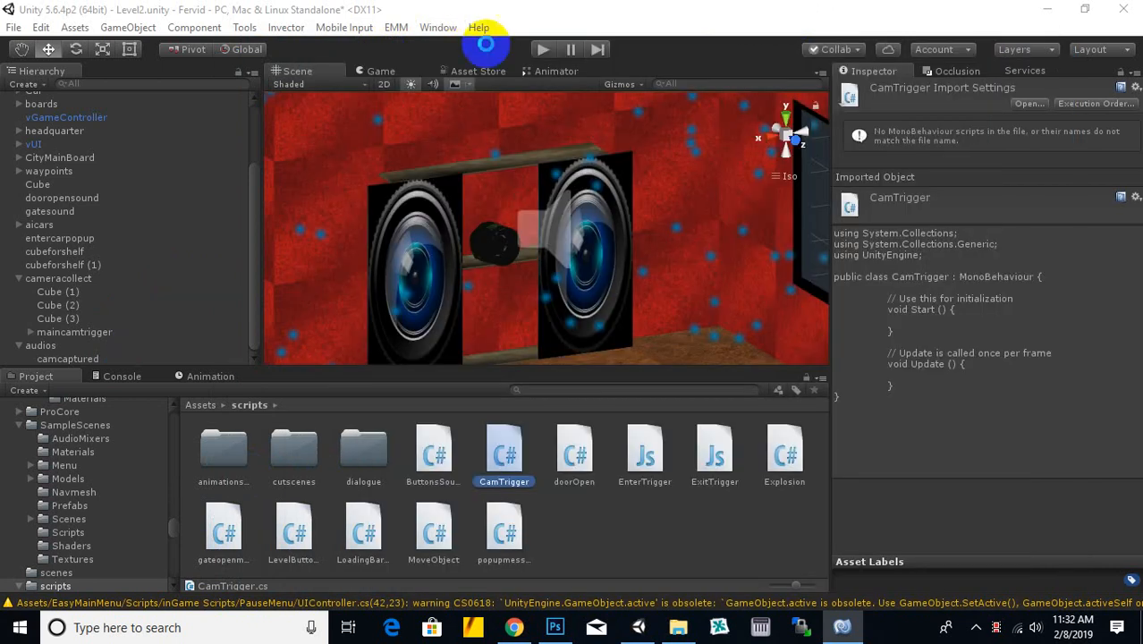
scroll(674, 274, "down", 1)
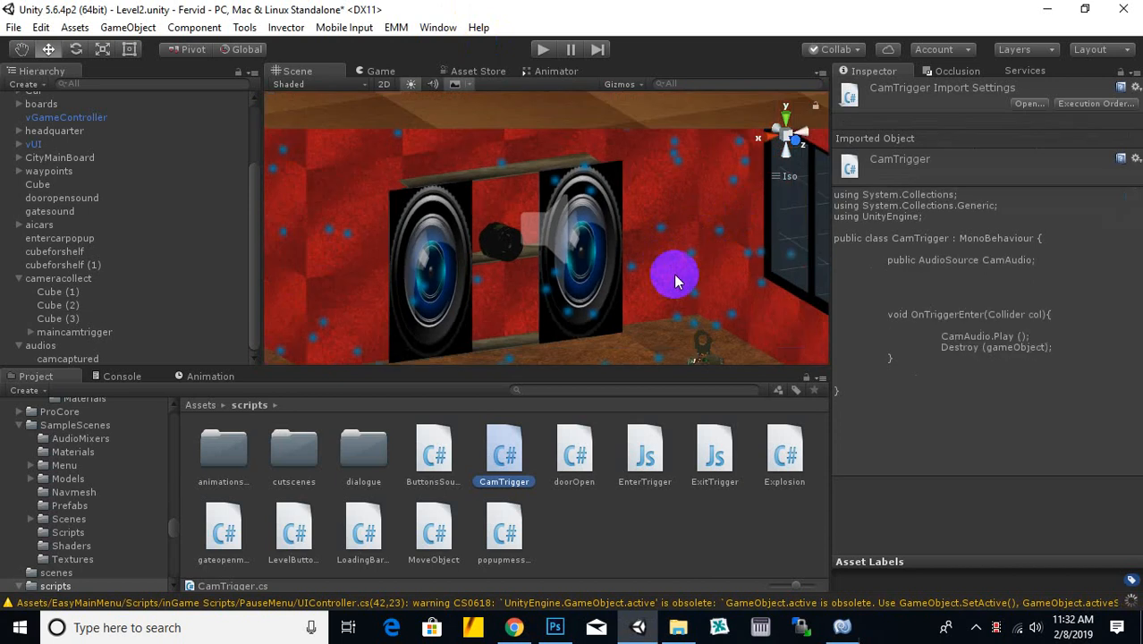
scroll(658, 271, "up", 2)
middle_click_drag(681, 269, 709, 236)
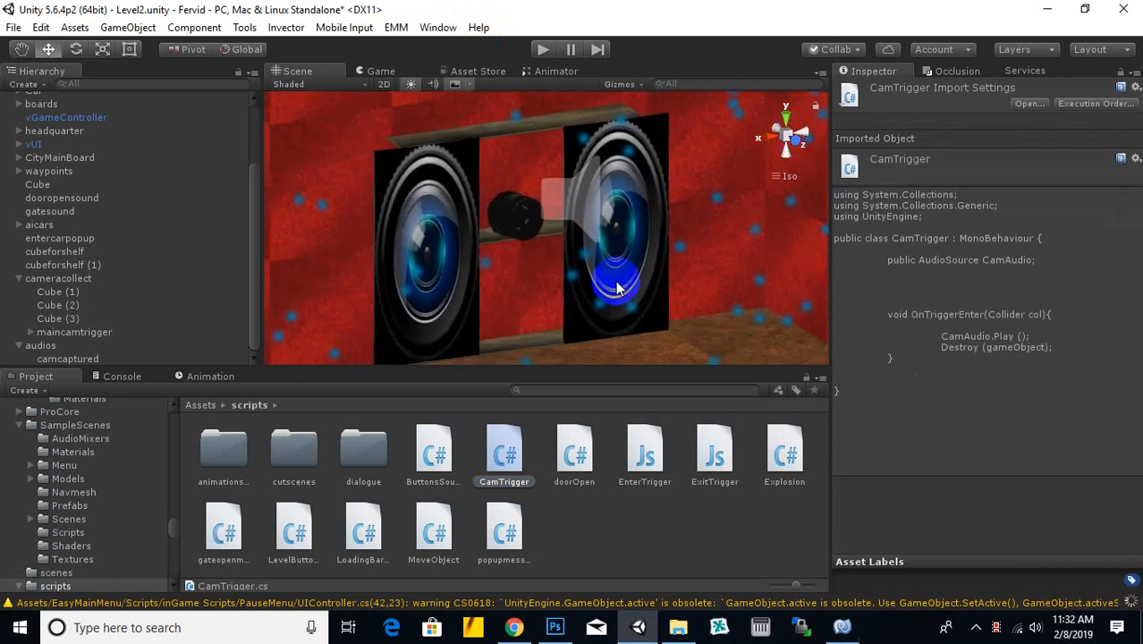
middle_click_drag(549, 294, 548, 265)
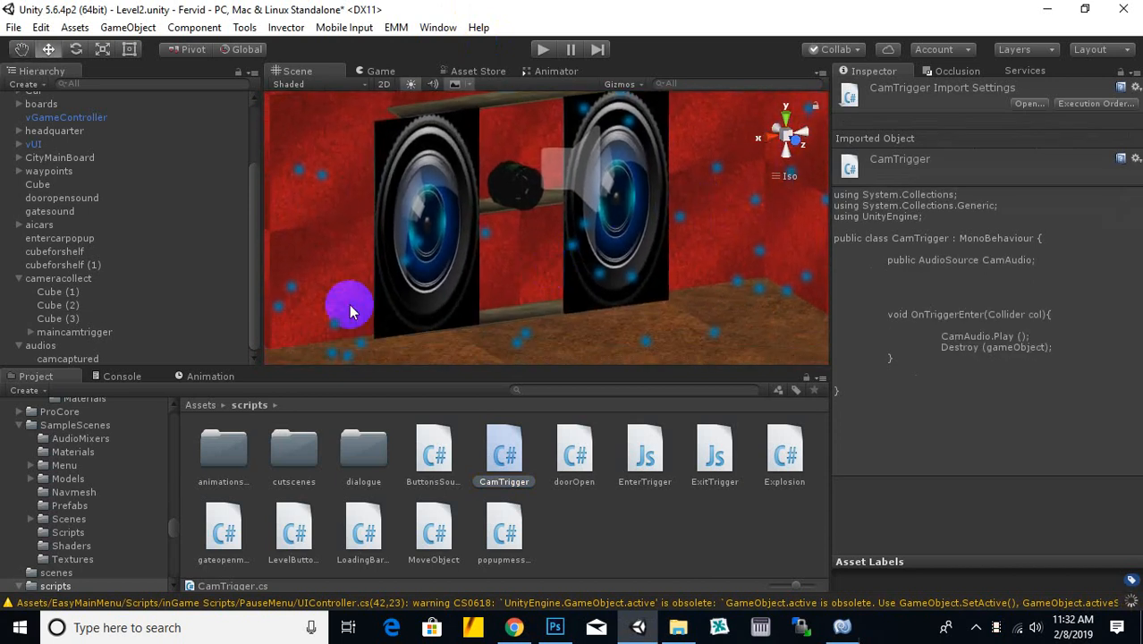
left_click(56, 358)
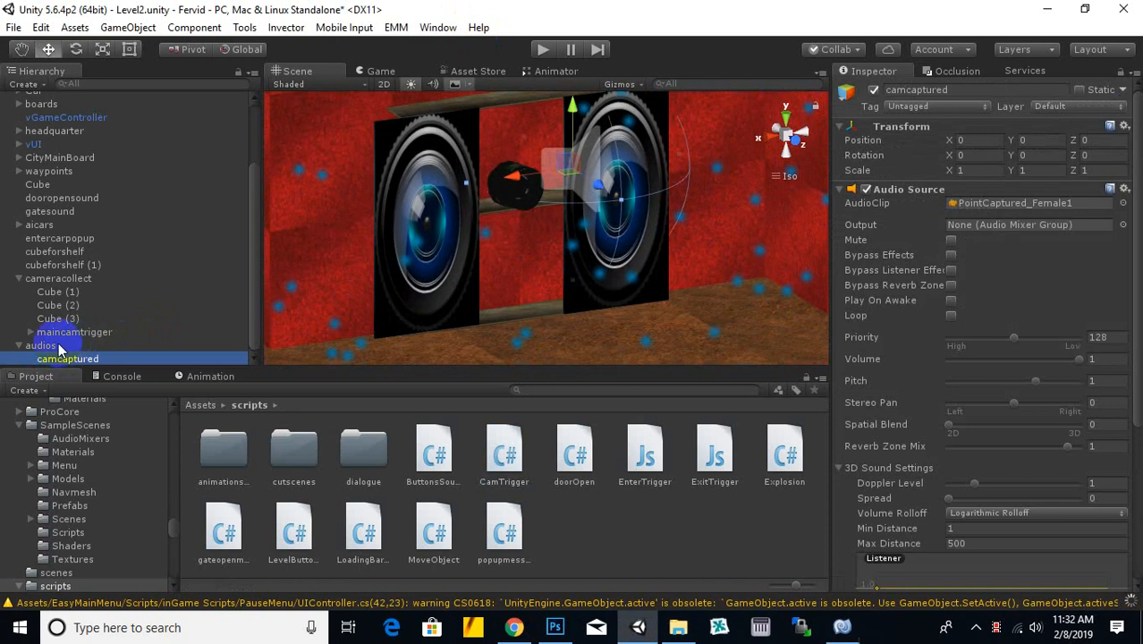
left_click(53, 345)
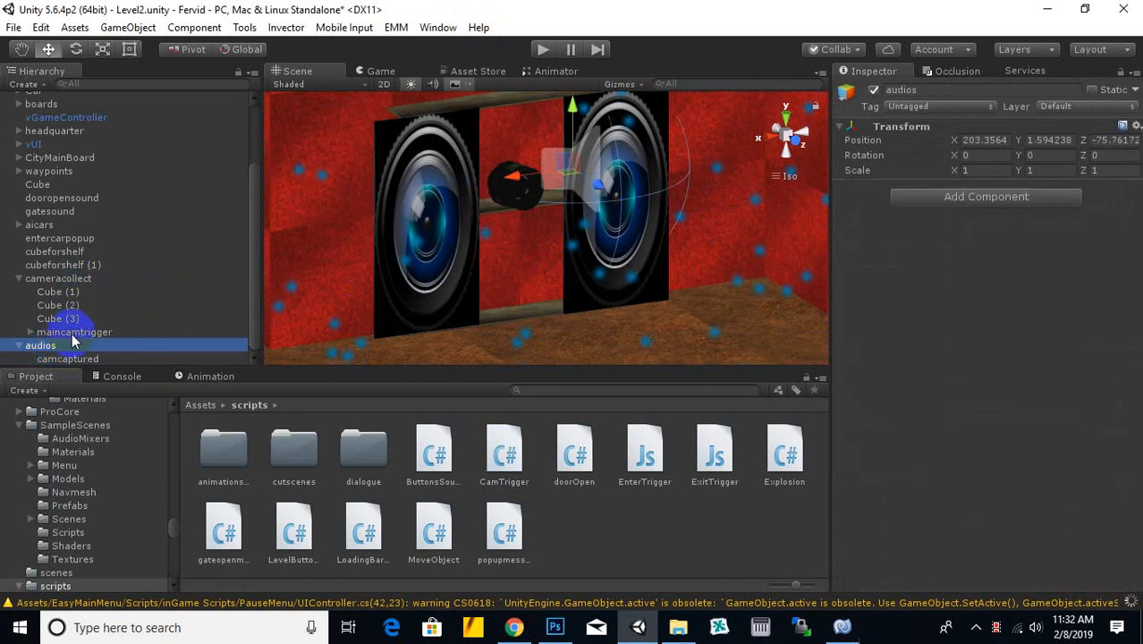
Create a 3D cube and move it in front of the spycam shelf, to about X 204.16 and Z -74.60
left_click(136, 336)
middle_click_drag(679, 226, 671, 238)
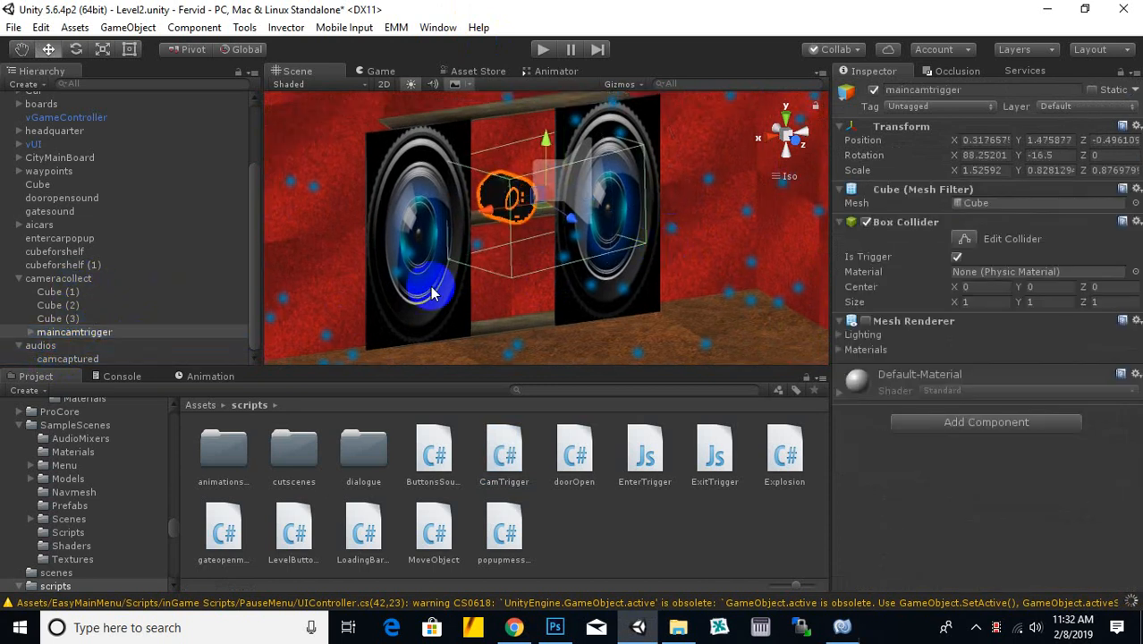
left_click(39, 86)
mouse_move(89, 143)
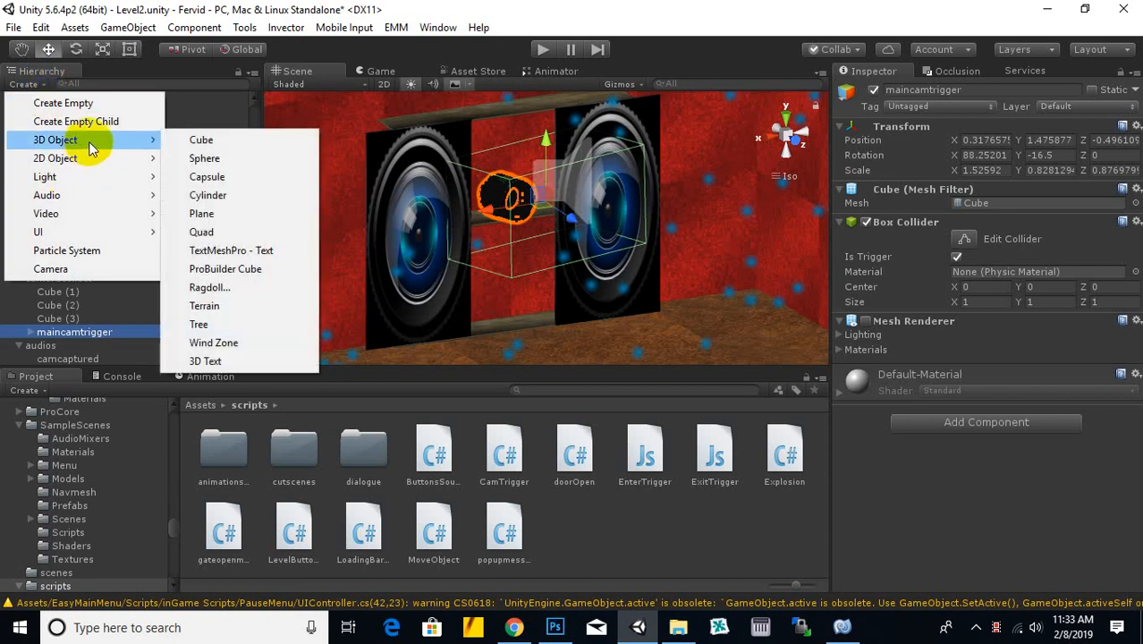
left_click(225, 141)
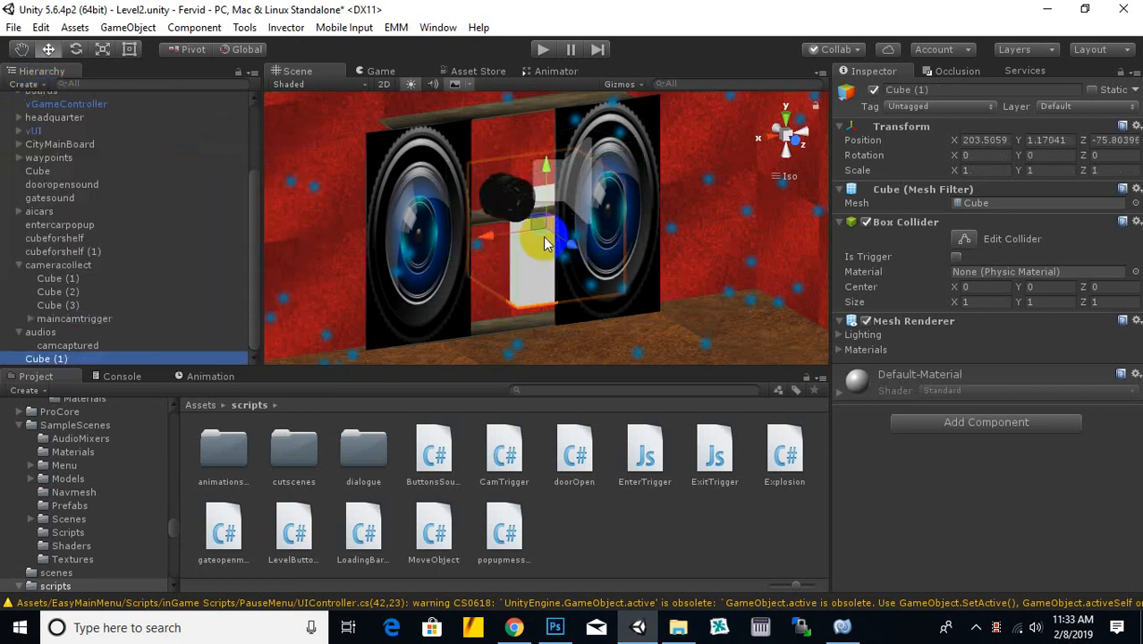
left_click_drag(547, 243, 475, 298)
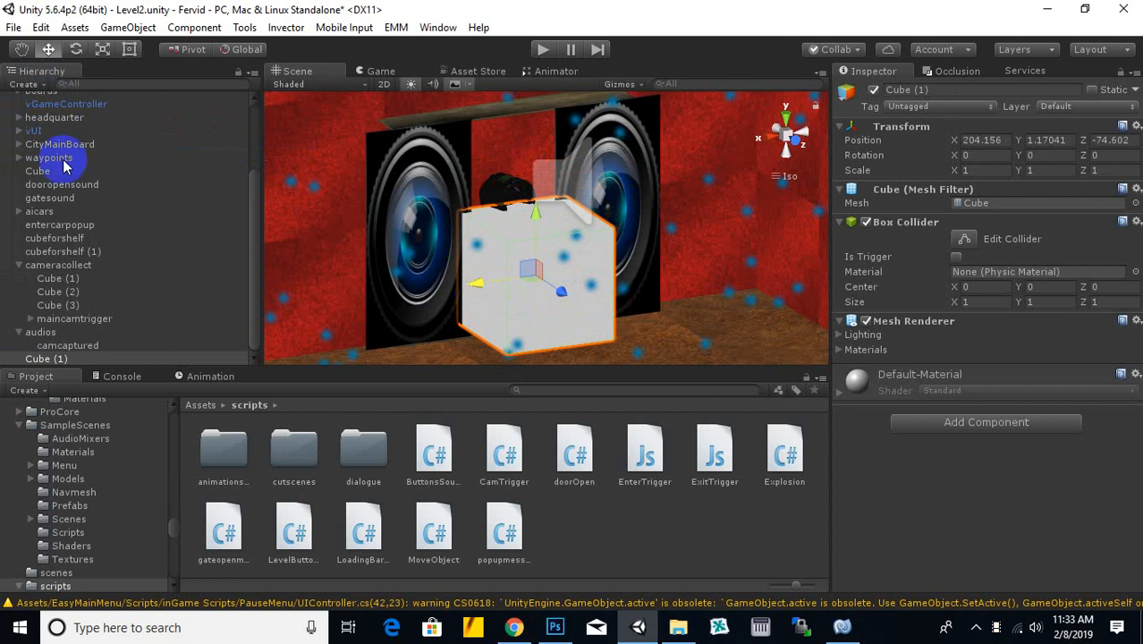
Scale the new cube to 1.08 overall and stretch its height to about 1.62 on the Y axis
left_click(103, 50)
left_click_drag(529, 270, 532, 273)
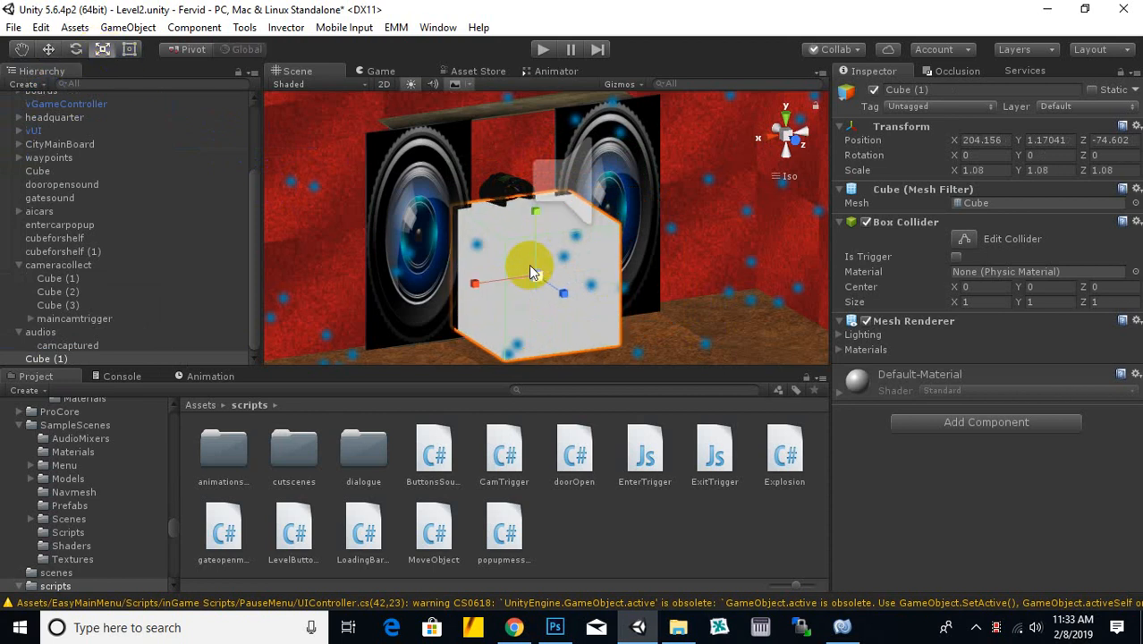
left_click_drag(535, 211, 530, 191)
left_click_drag(530, 189, 531, 186)
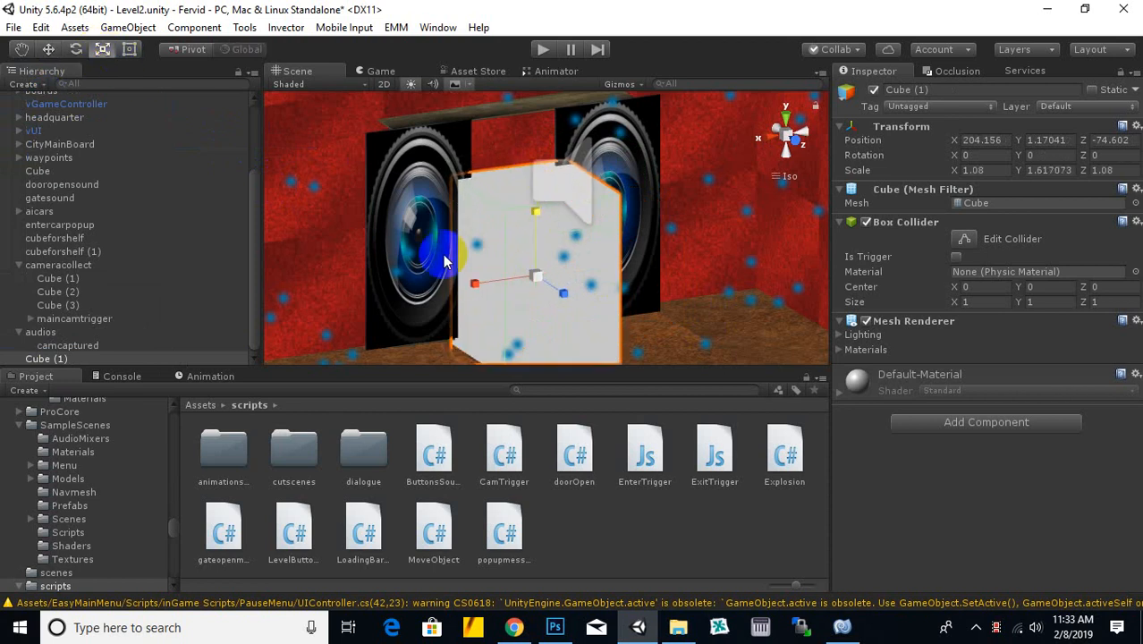
Make the cube's Box Collider a trigger and disable its Mesh Renderer
left_click(956, 256)
left_click(866, 320)
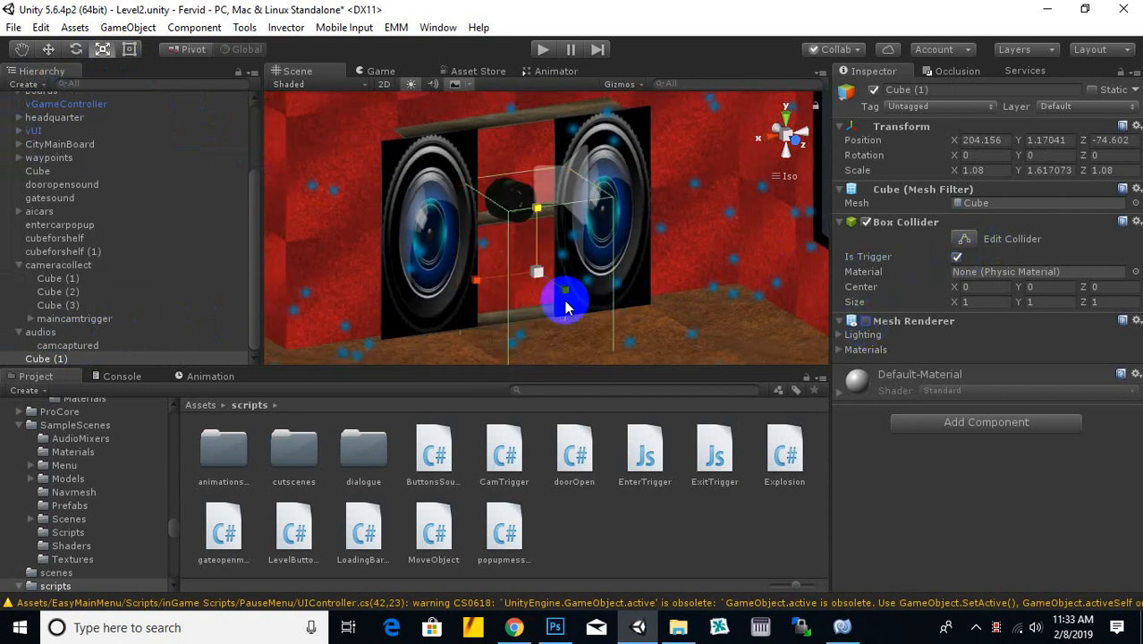
right_click_drag(566, 294, 615, 320)
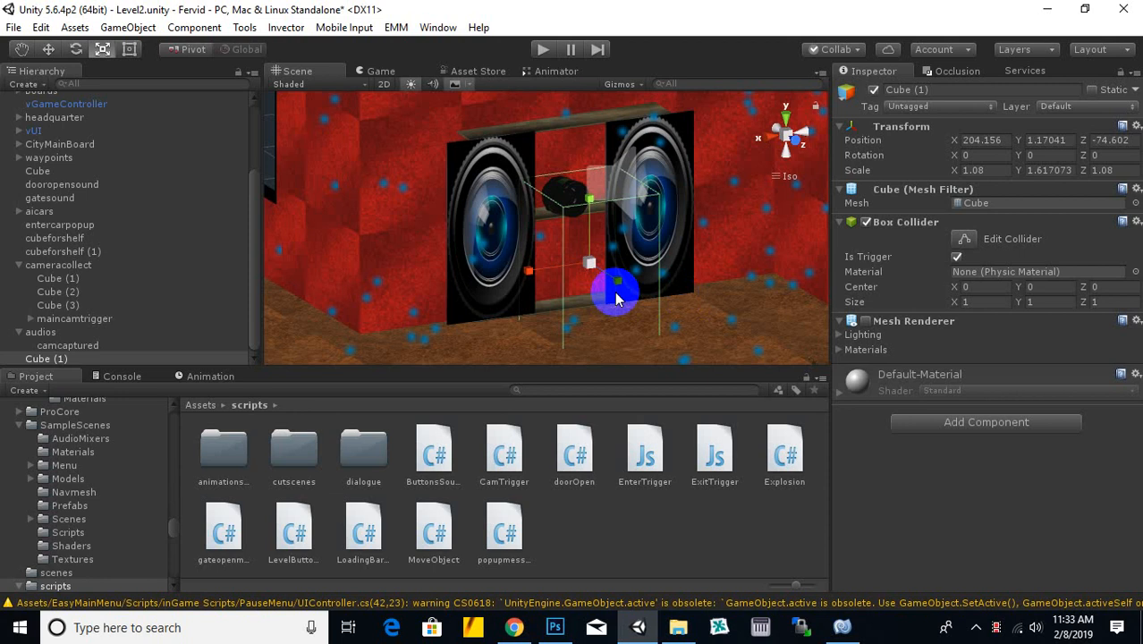
Rename the trigger cube as campopup and attach the popupmessage script to it
right_click(616, 536)
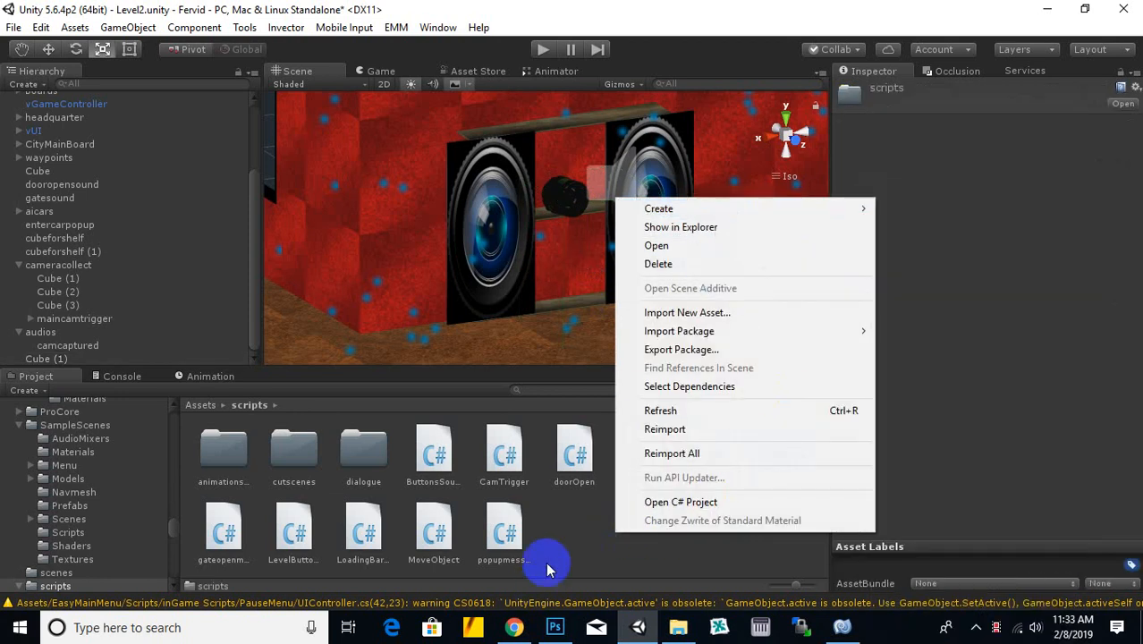
left_click(502, 533)
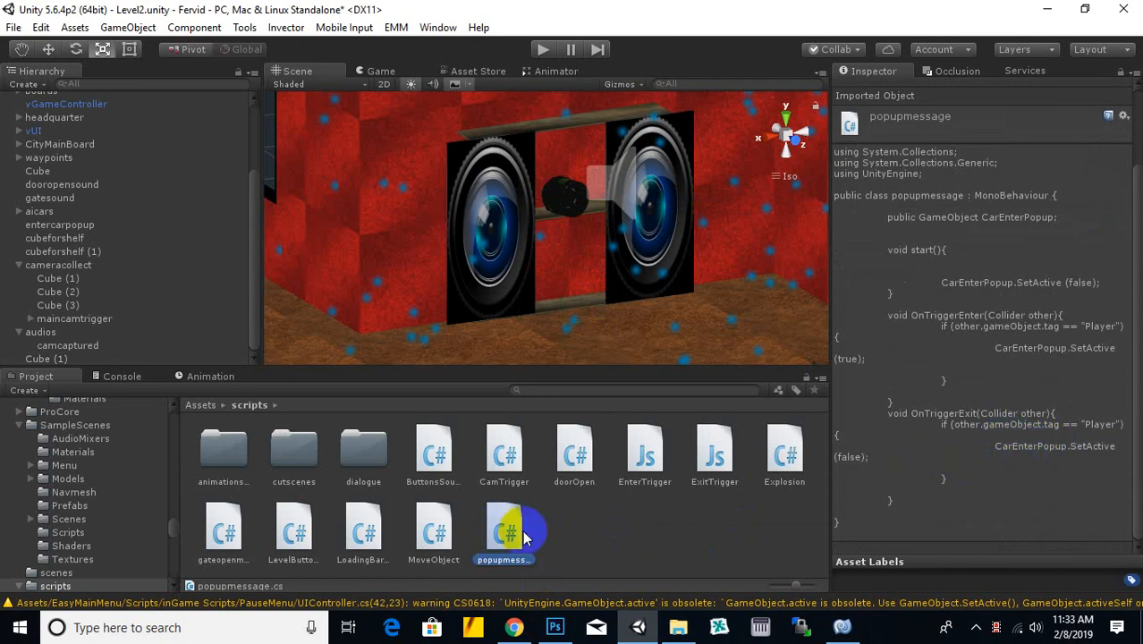
left_click(47, 359)
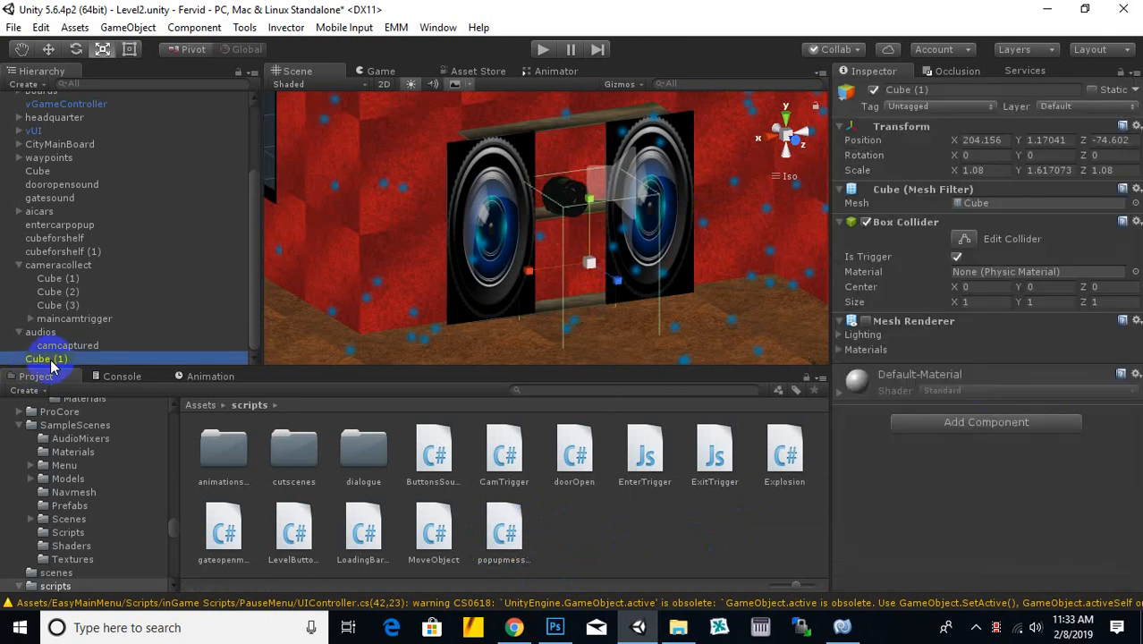
right_click(49, 360)
left_click(136, 115)
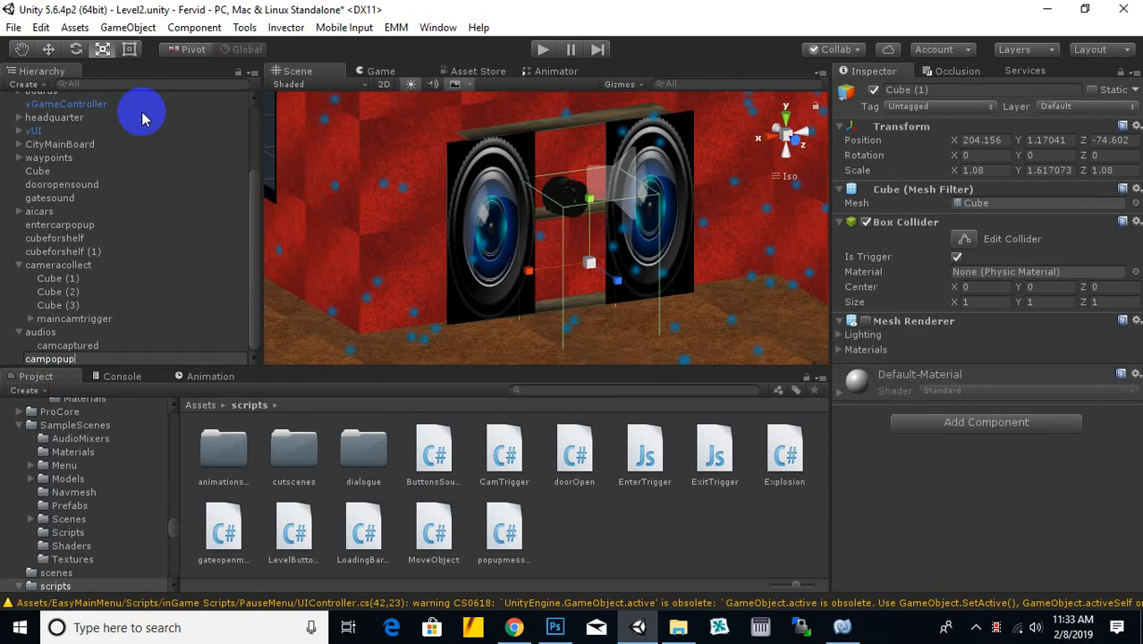
key("Return")
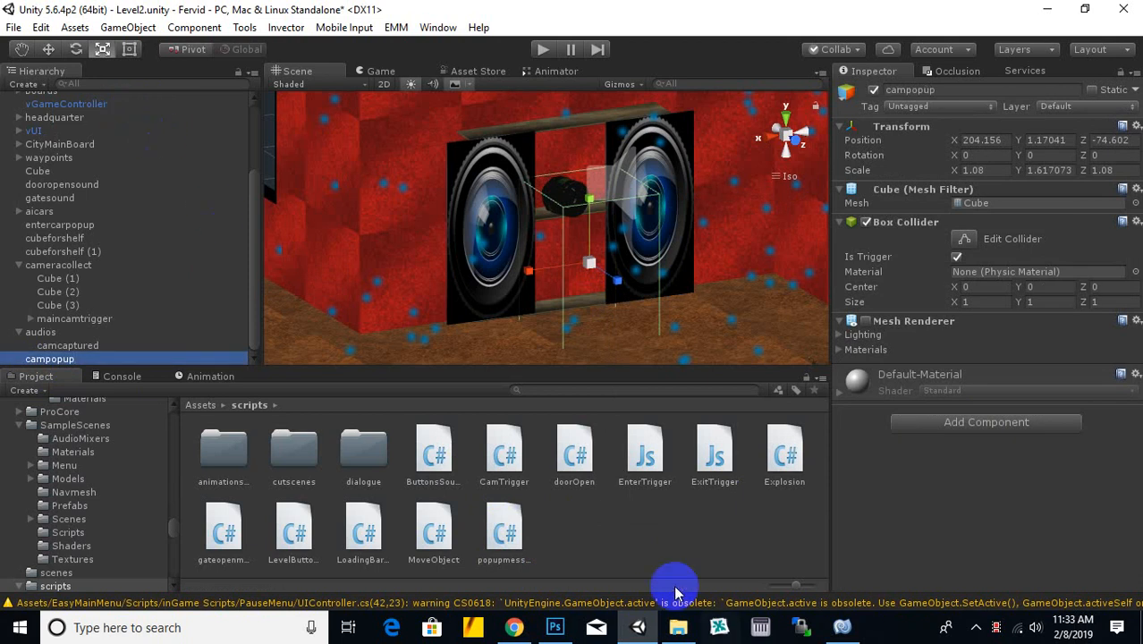
left_click_drag(507, 535, 183, 361)
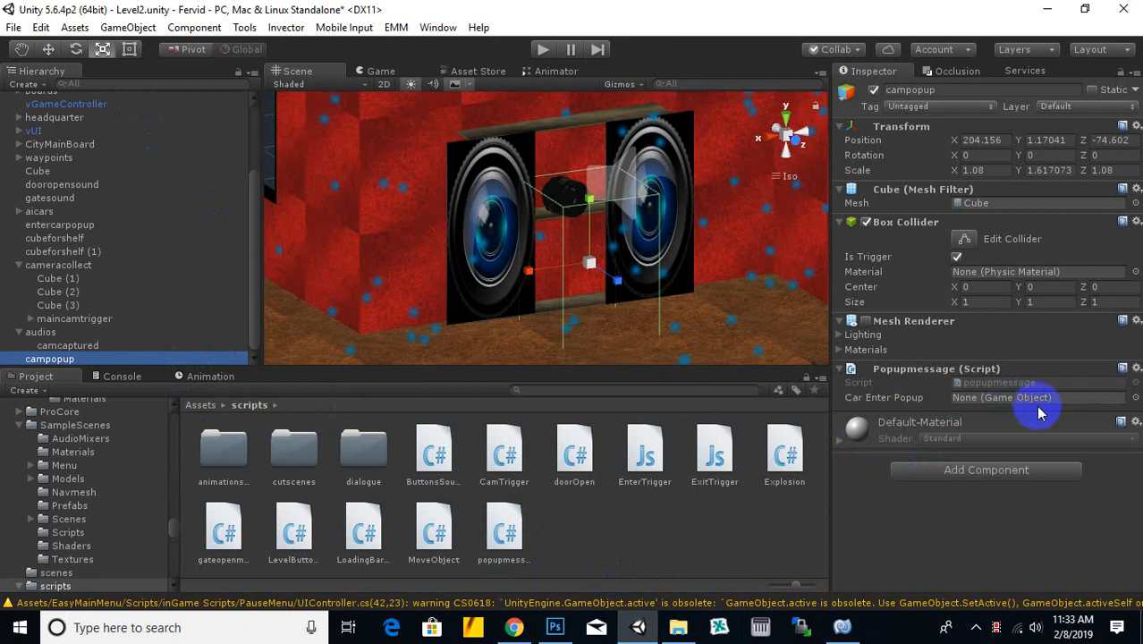
scroll(389, 260, "down", 1)
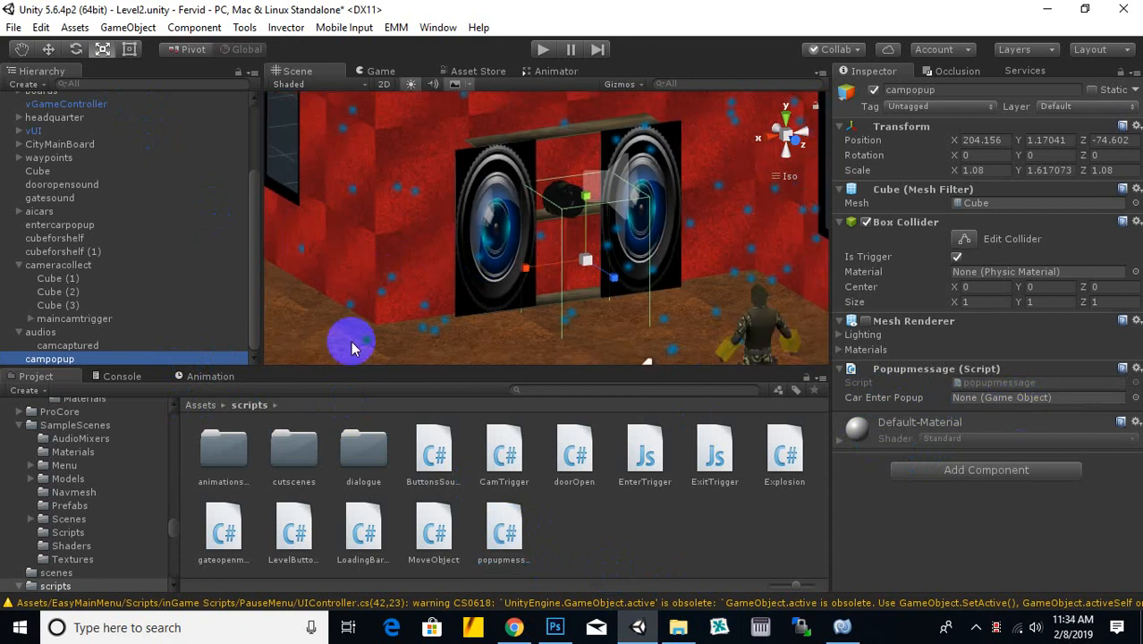
Add a UI Image under the vUI canvas and rename it campopupimage
right_click(39, 134)
mouse_move(122, 372)
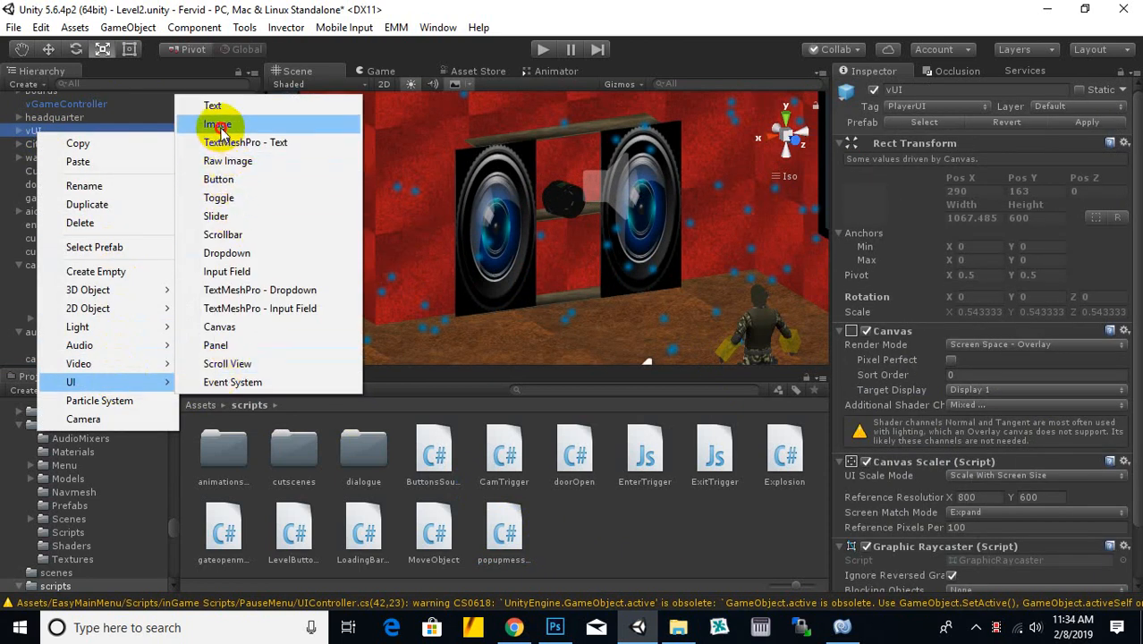
left_click(217, 124)
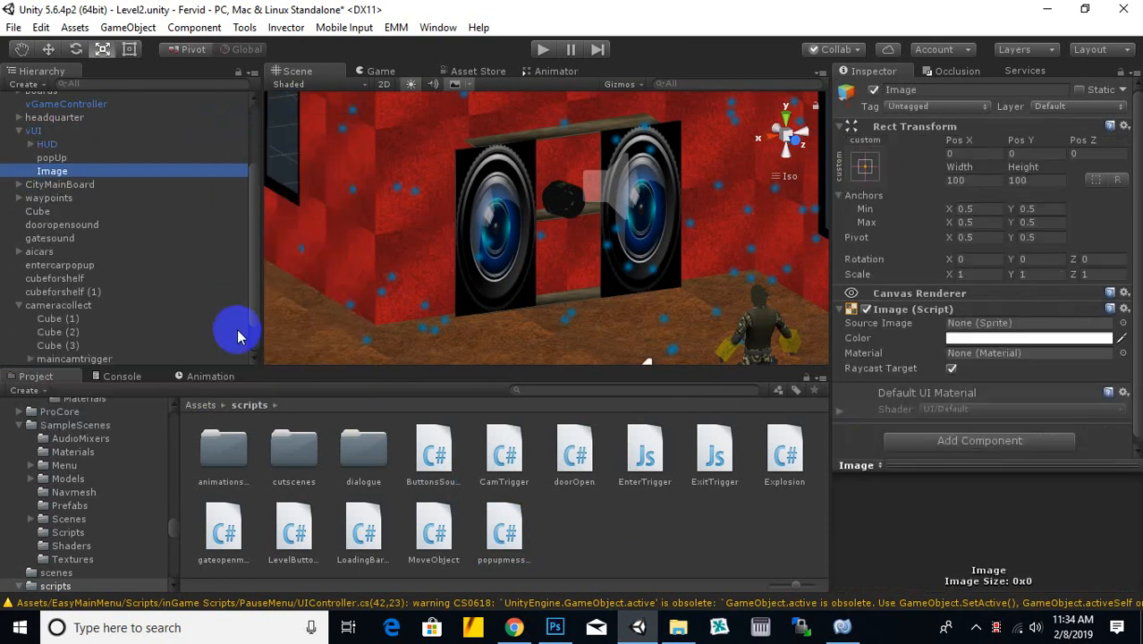
right_click(65, 177)
left_click(97, 225)
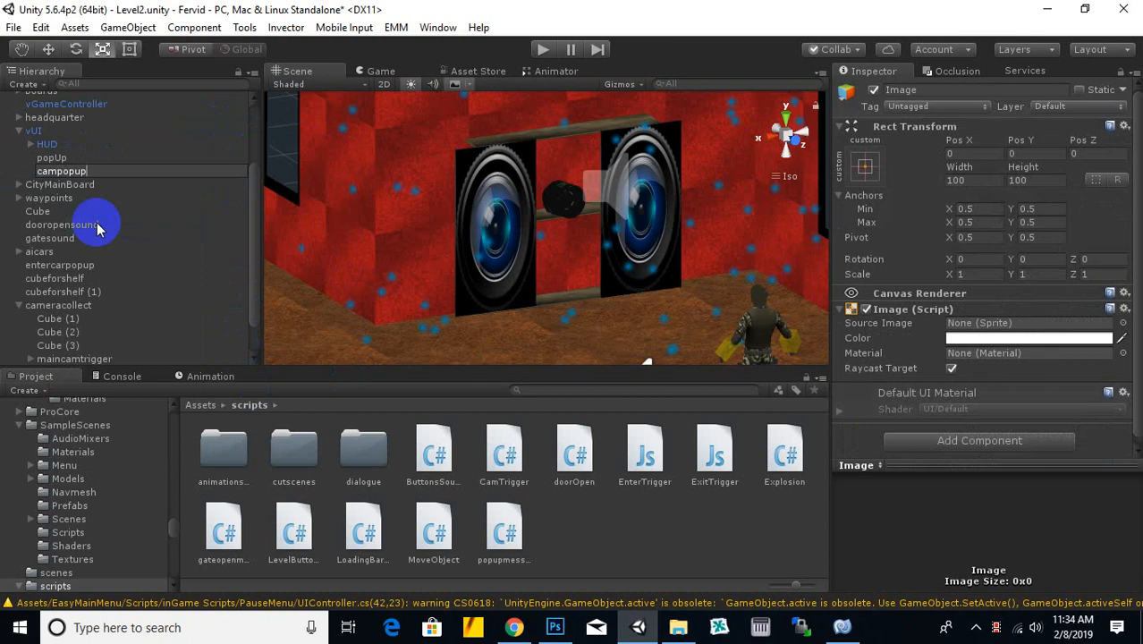
type("campopupimage")
key("Return")
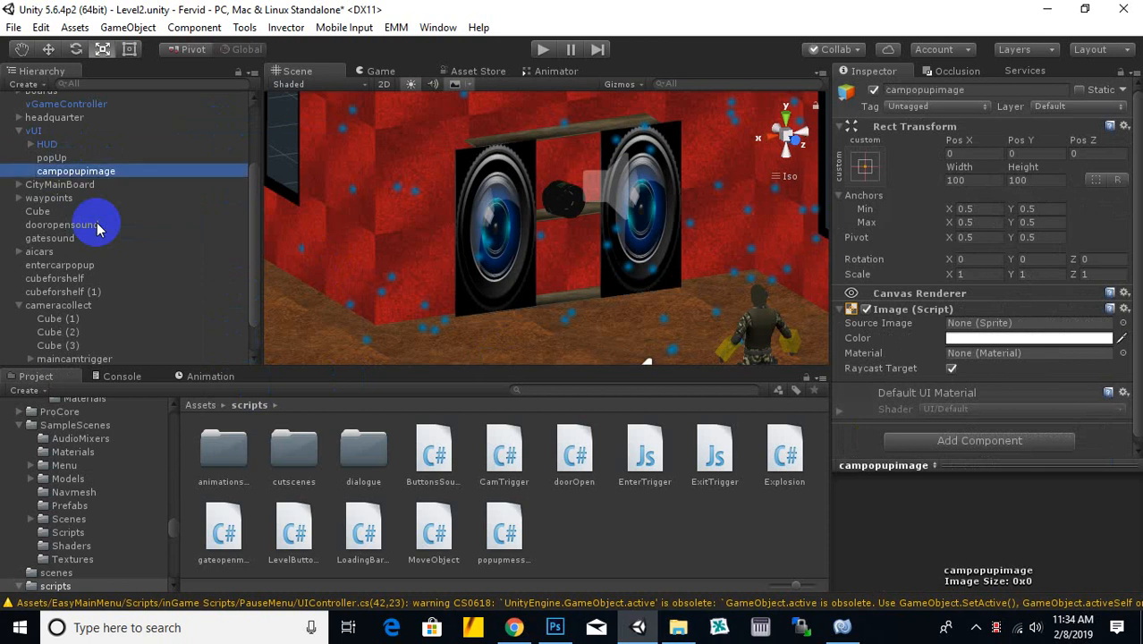
Look through the textures in the Assets/sprites/ui folder for a suitable camera popup image
left_click(207, 405)
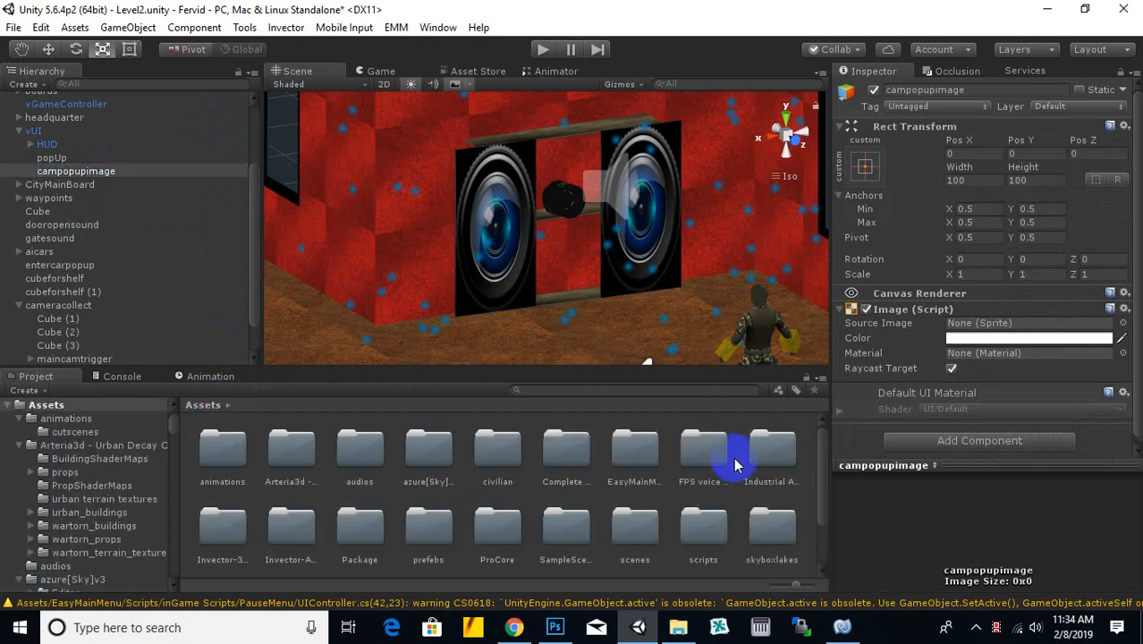
scroll(579, 512, "down", 1)
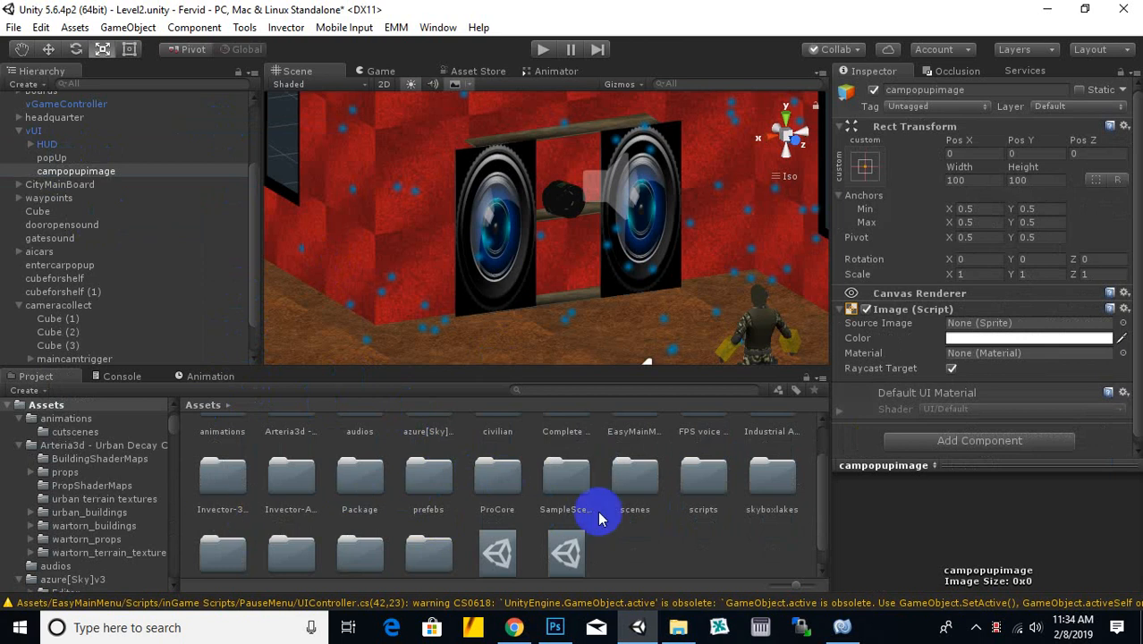
scroll(573, 521, "down", 1)
double_click(288, 533)
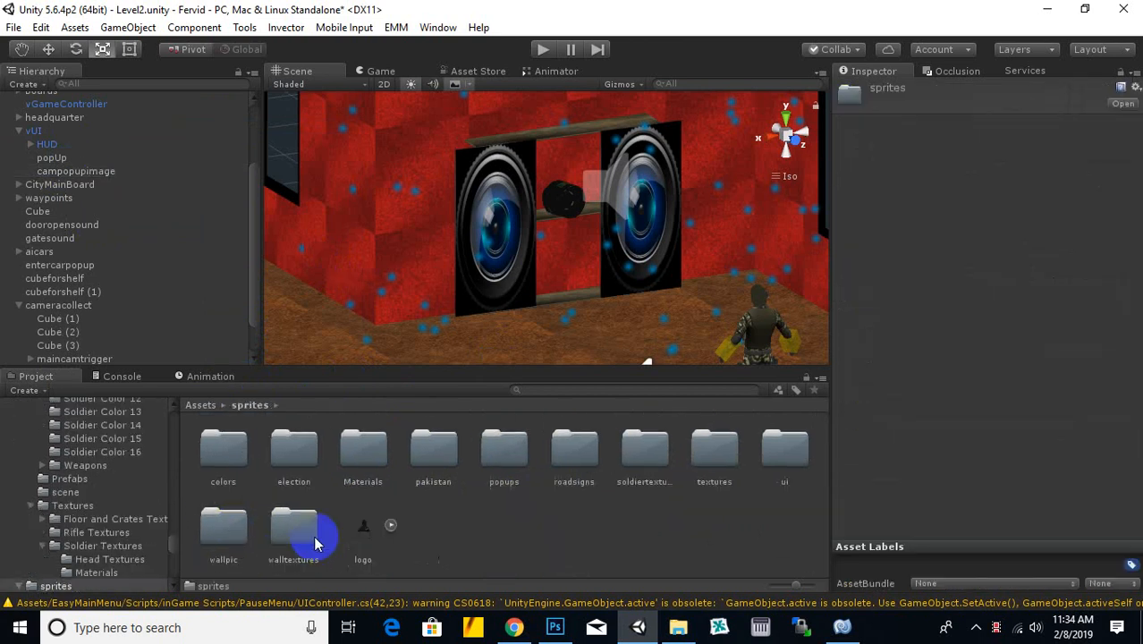
double_click(790, 445)
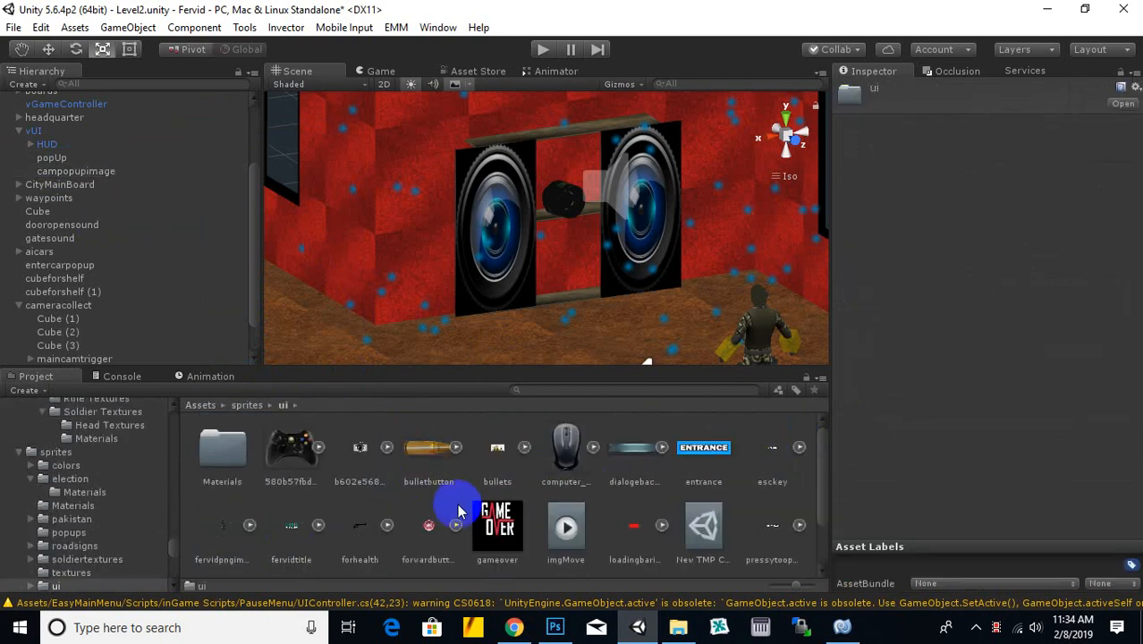
scroll(384, 483, "down", 1)
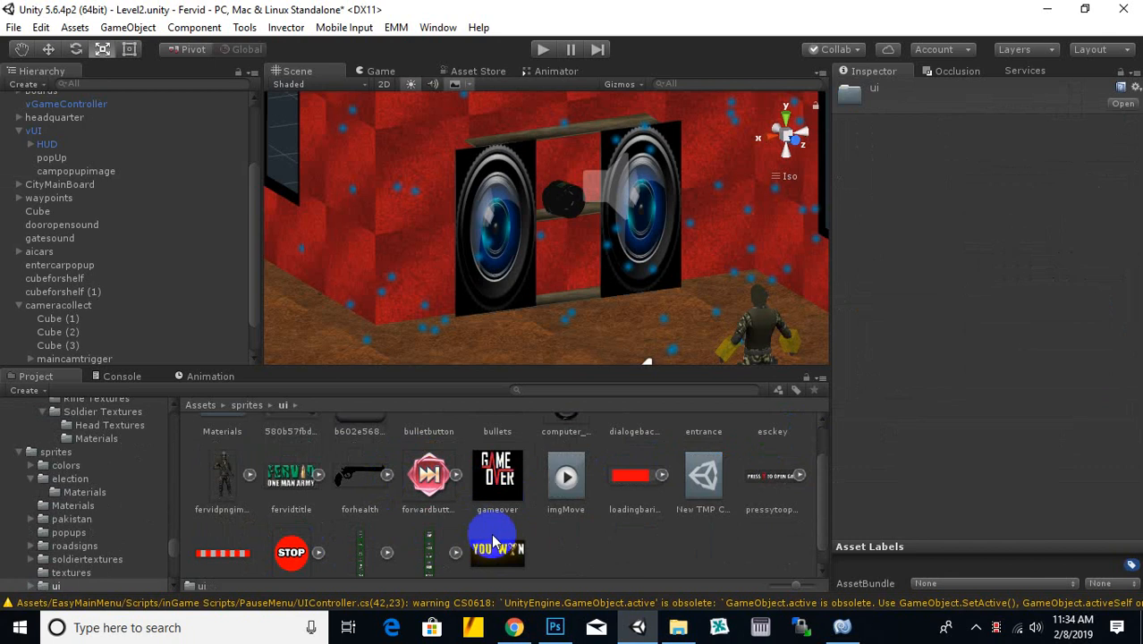
scroll(537, 518, "up", 1)
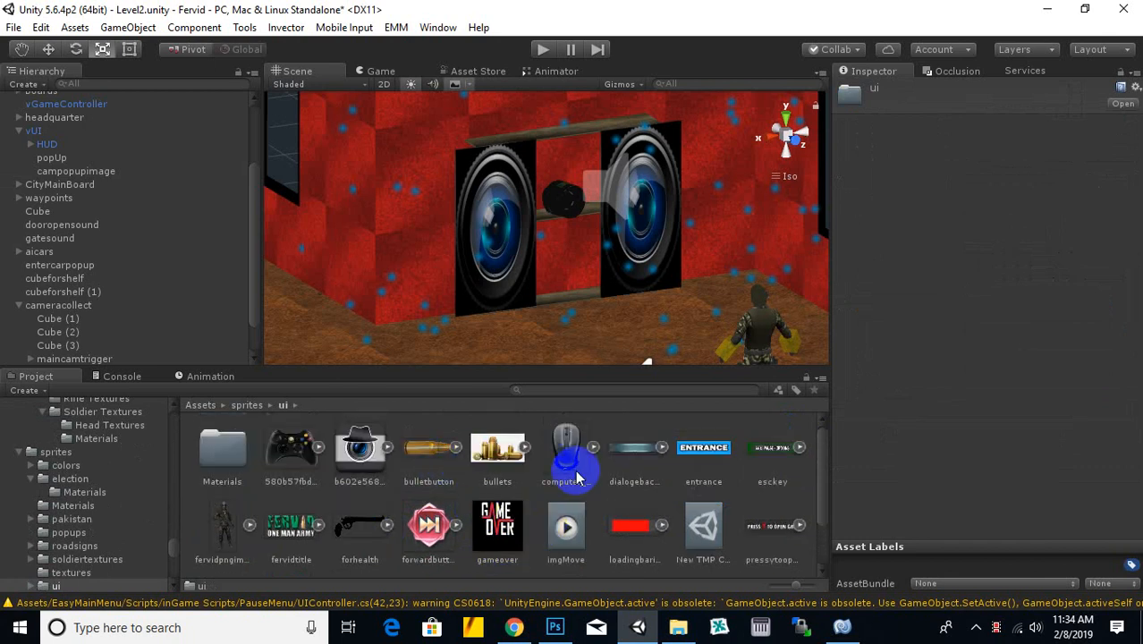
scroll(757, 463, "down", 1)
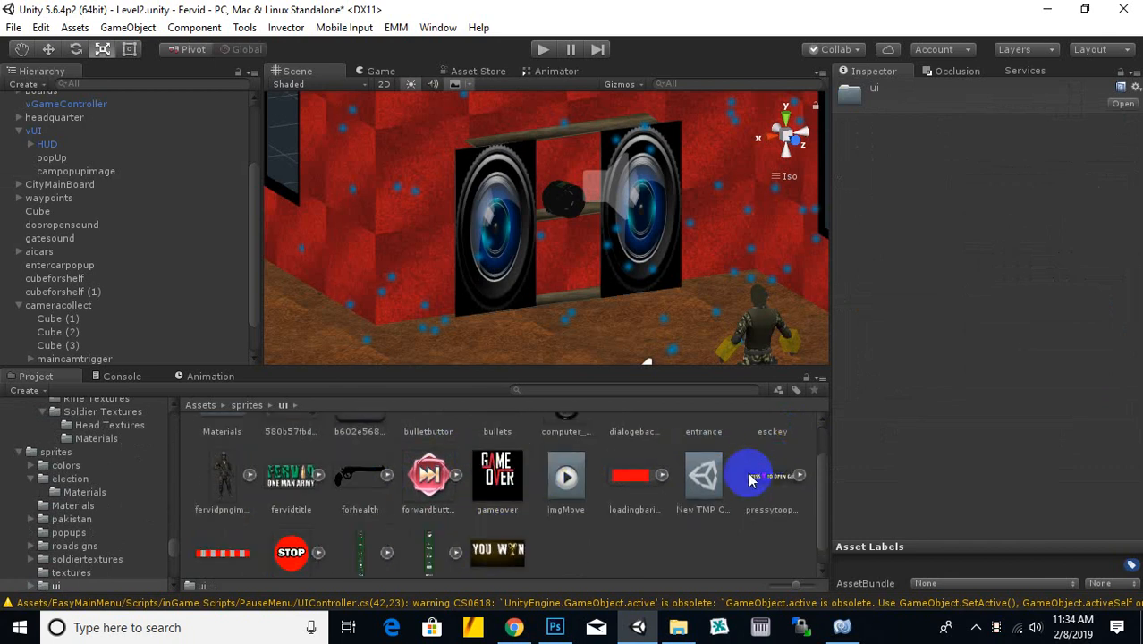
left_click(288, 508)
scroll(565, 535, "down", 1)
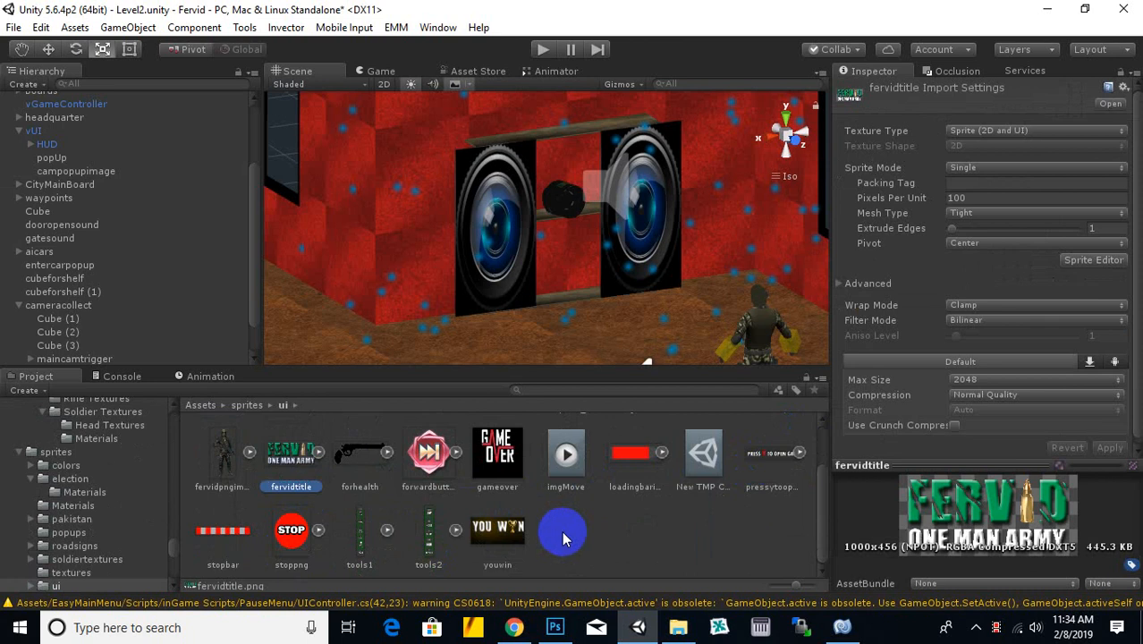
left_click(496, 529)
scroll(592, 535, "up", 2)
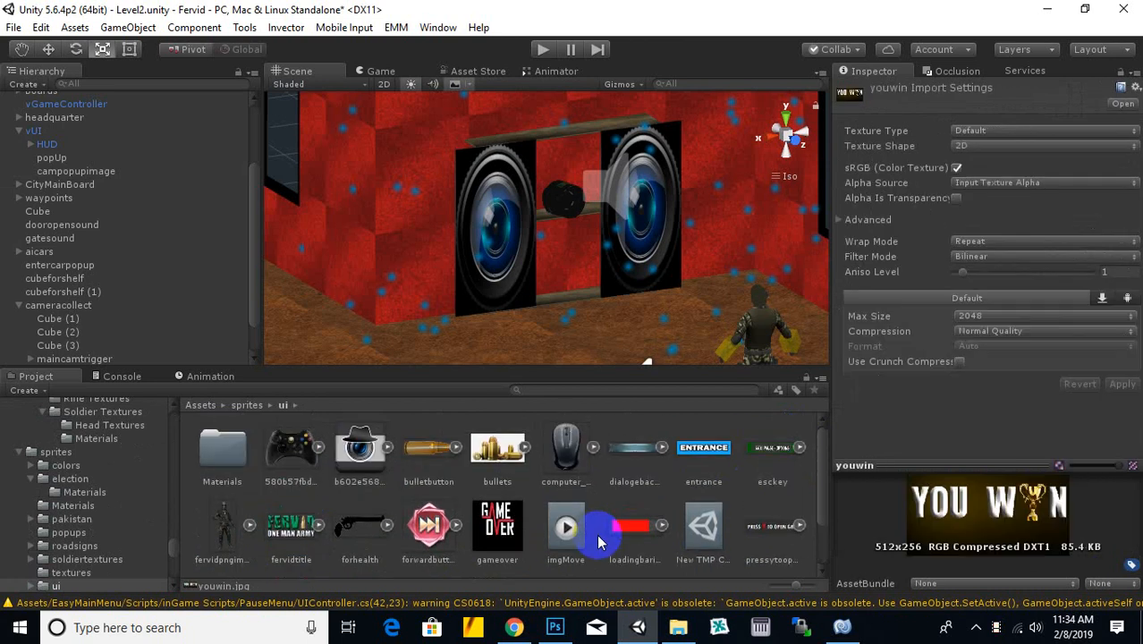
left_click(452, 477)
left_click(689, 460)
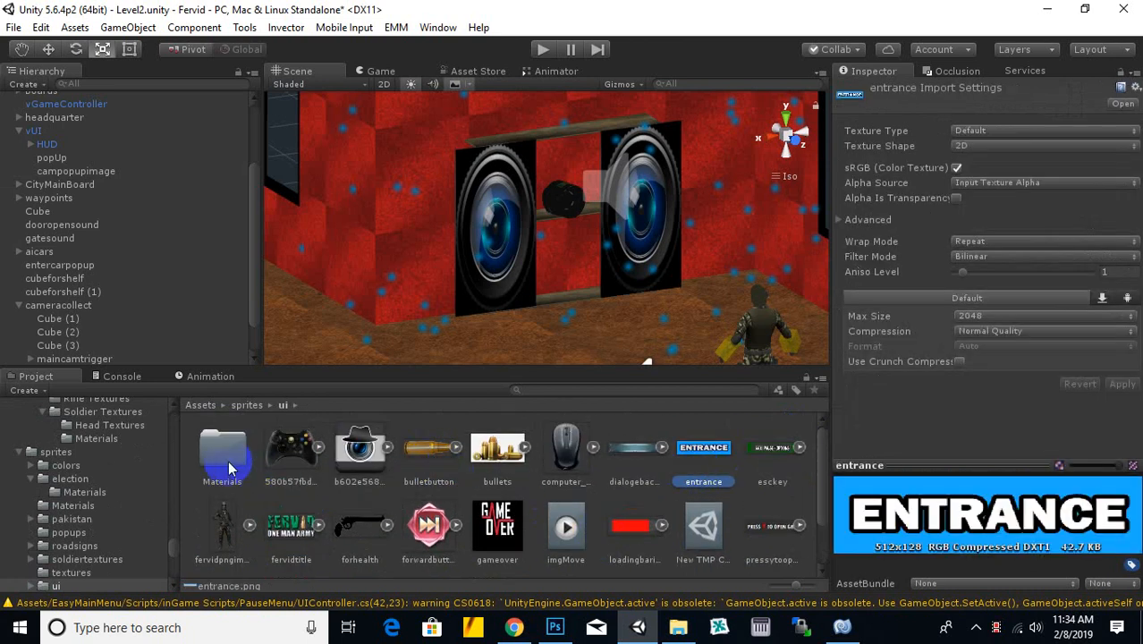
left_click(230, 468)
scroll(399, 508, "down", 2)
scroll(399, 508, "up", 2)
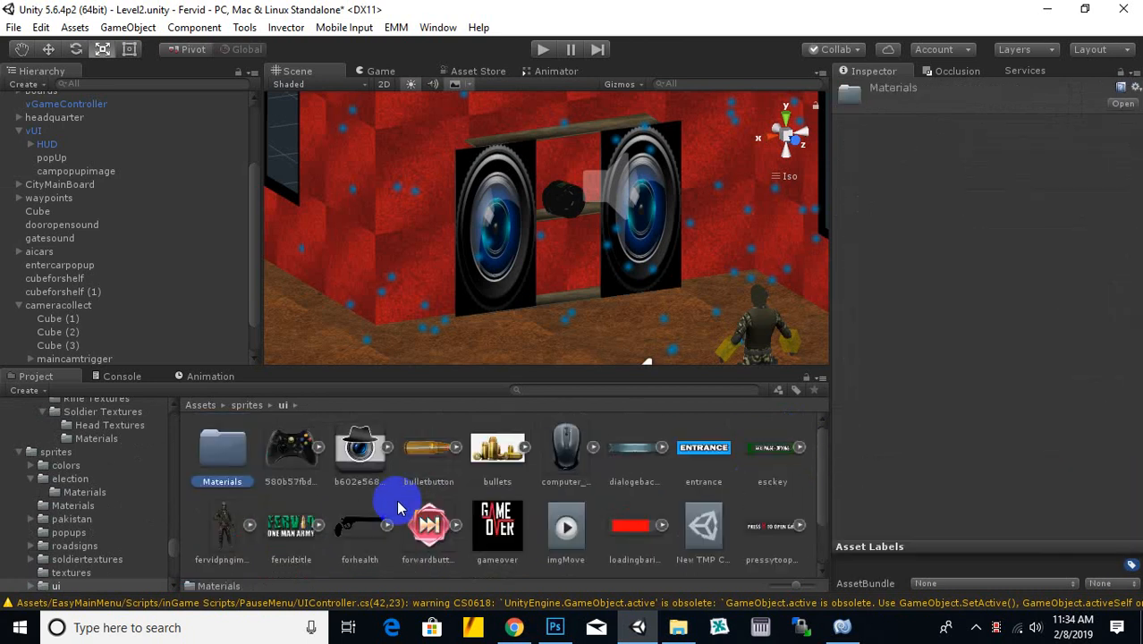
Set the texture type of camcollected in the sprites/popups folder to Sprite (2D and UI) and apply the import settings
left_click(259, 405)
left_click(443, 460)
double_click(517, 459)
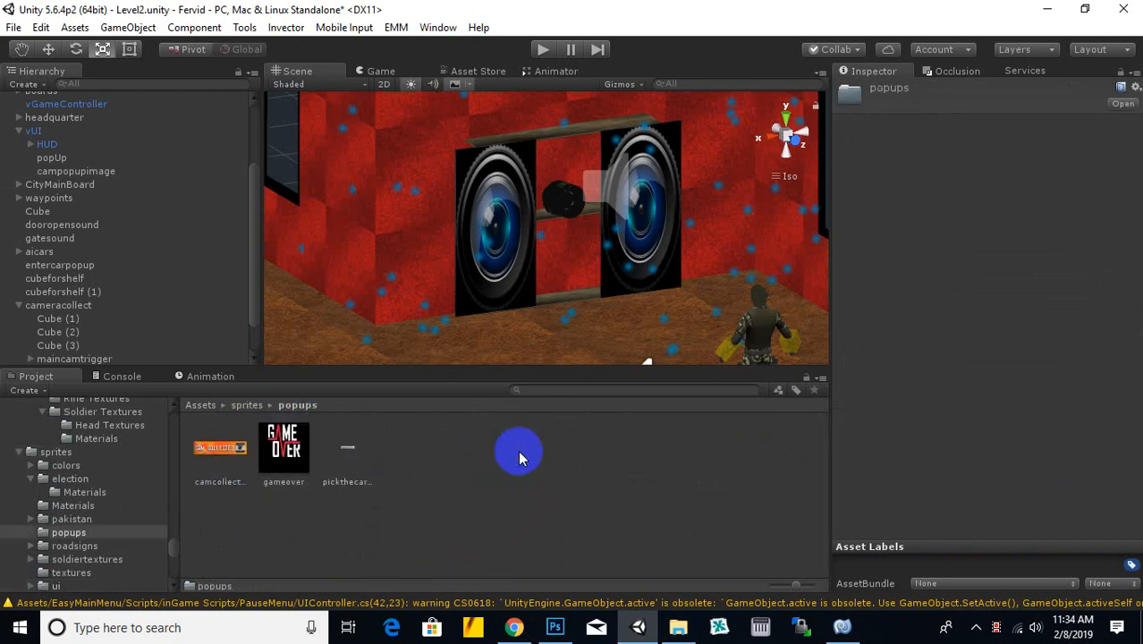
left_click(220, 449)
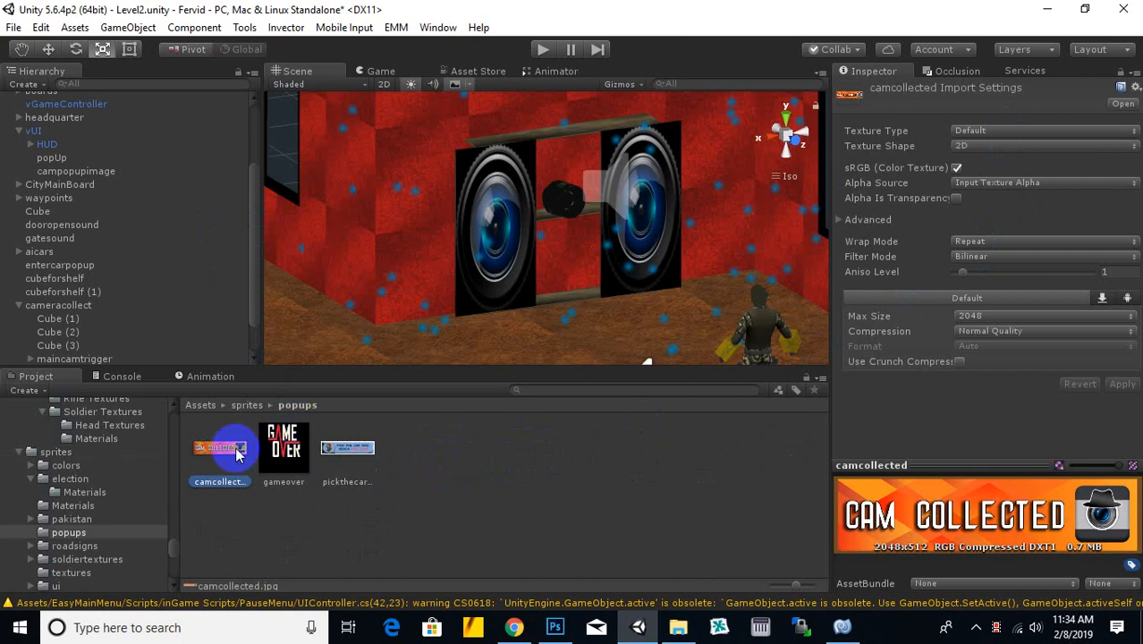
left_click(995, 130)
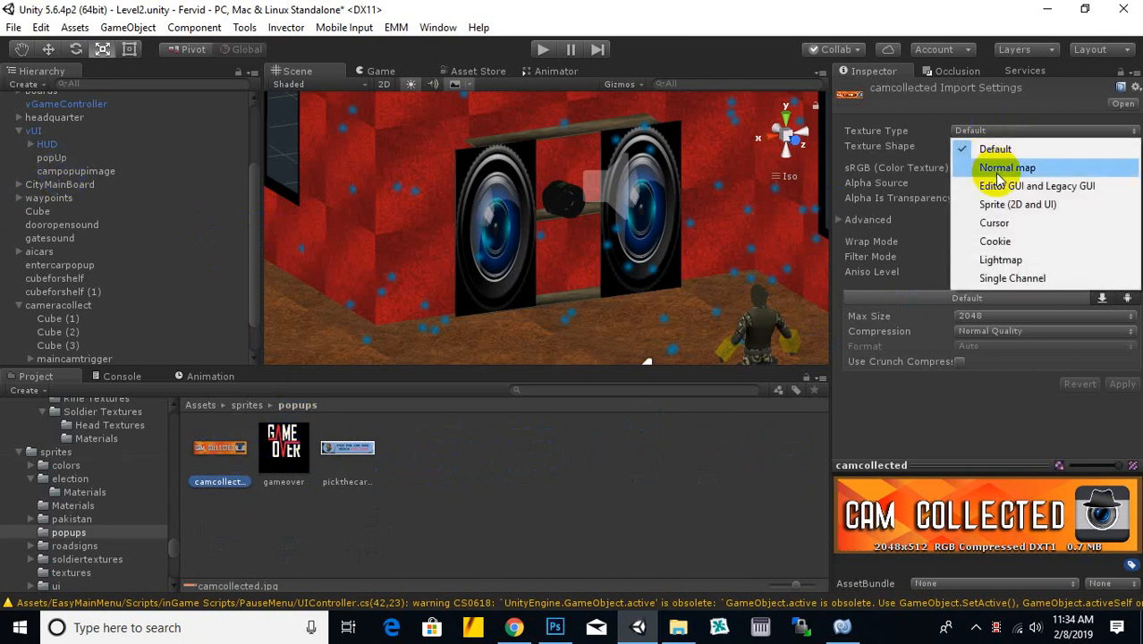
left_click(995, 208)
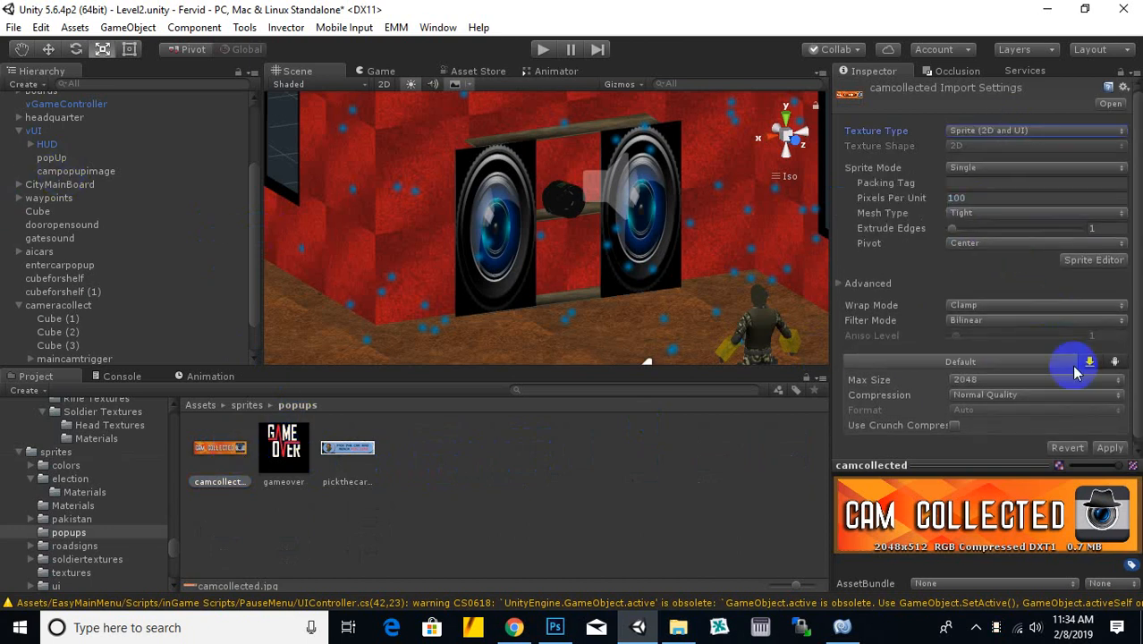
left_click(1106, 447)
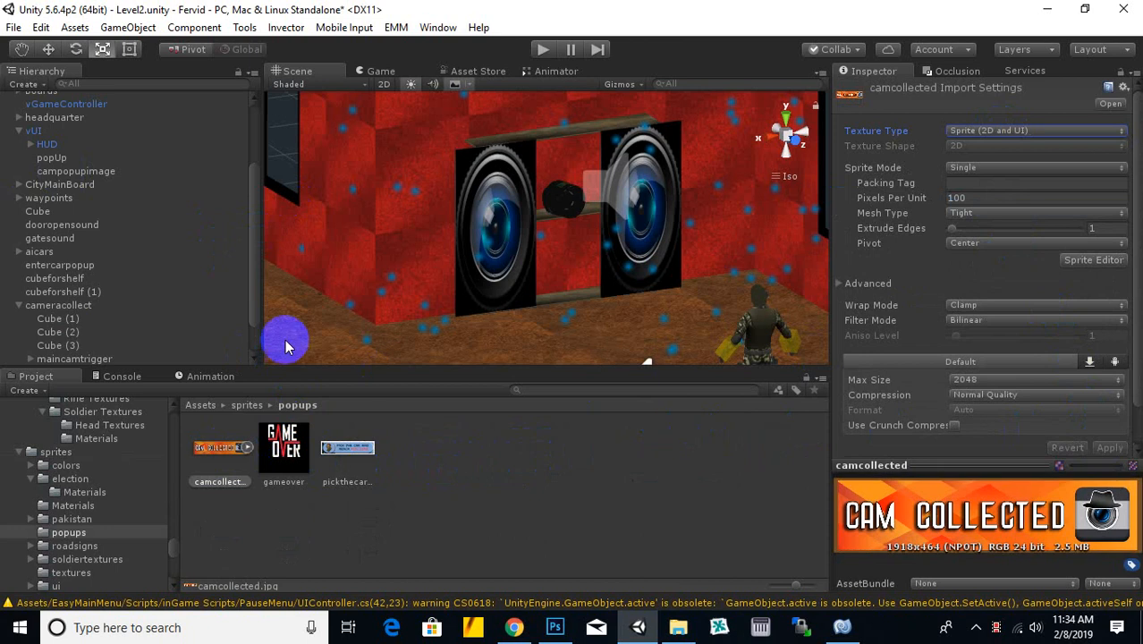
Assign the camcollected sprite as the source image of campopupimage
left_click(49, 157)
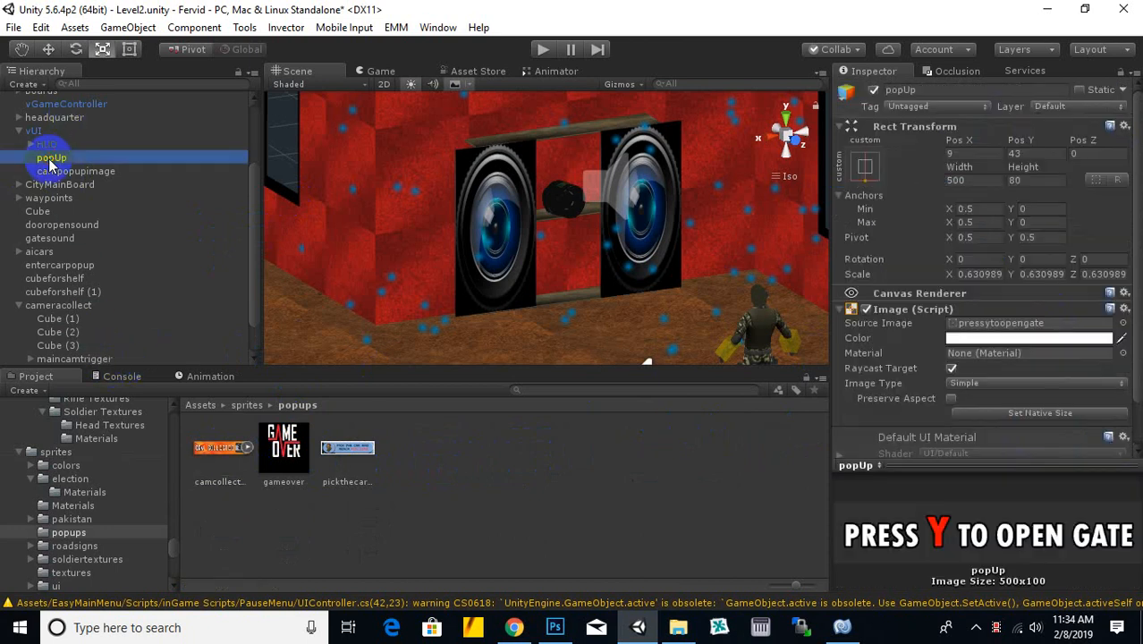
left_click(70, 171)
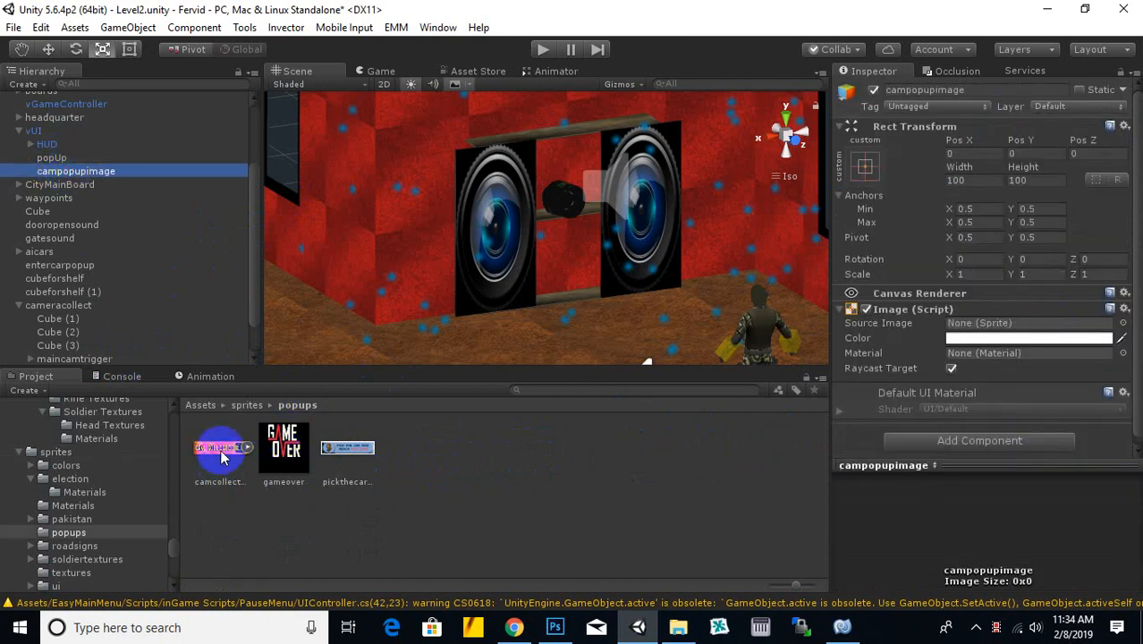
left_click_drag(219, 447, 986, 329)
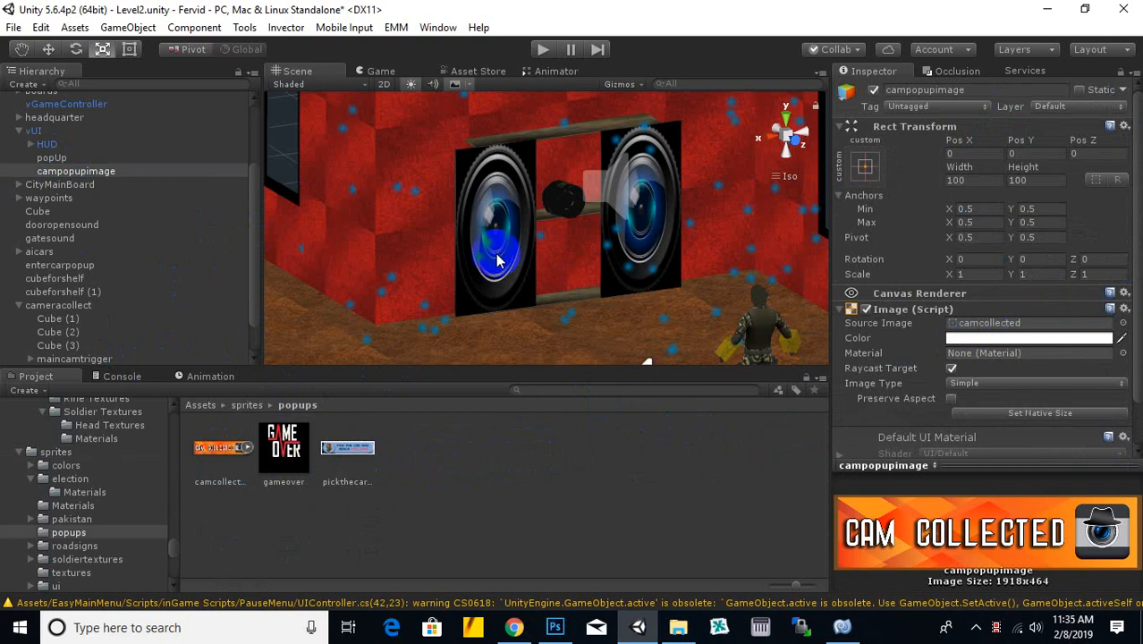
Stretch campopupimage horizontally to an X scale of about 4.43 so it forms a wide banner
scroll(497, 256, "down", 15)
scroll(498, 259, "down", 15)
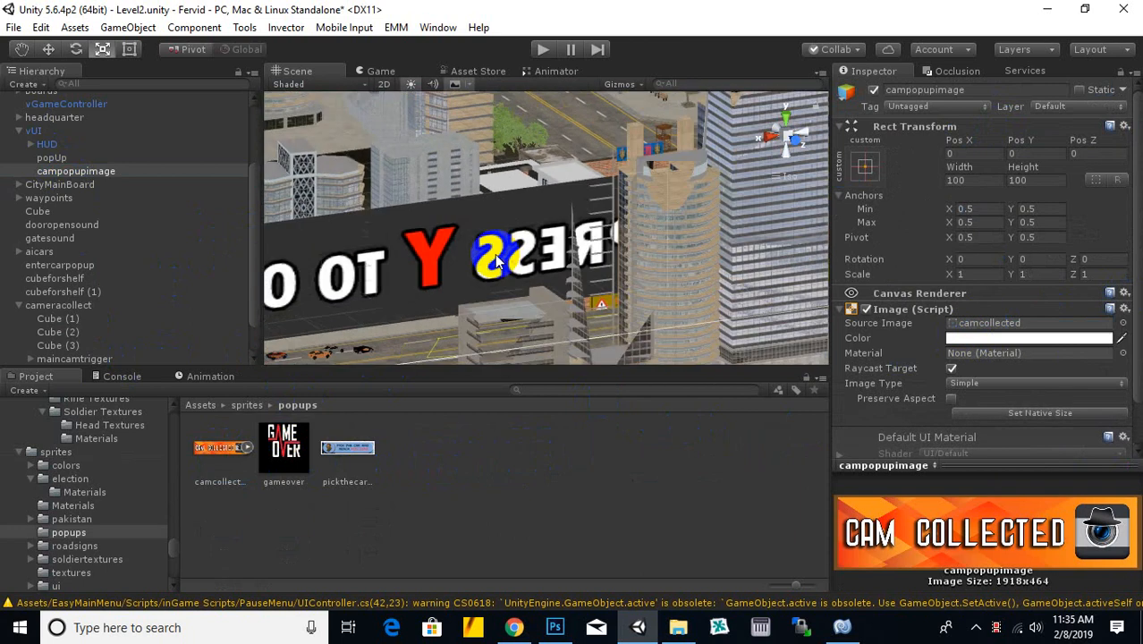
scroll(495, 255, "down", 6)
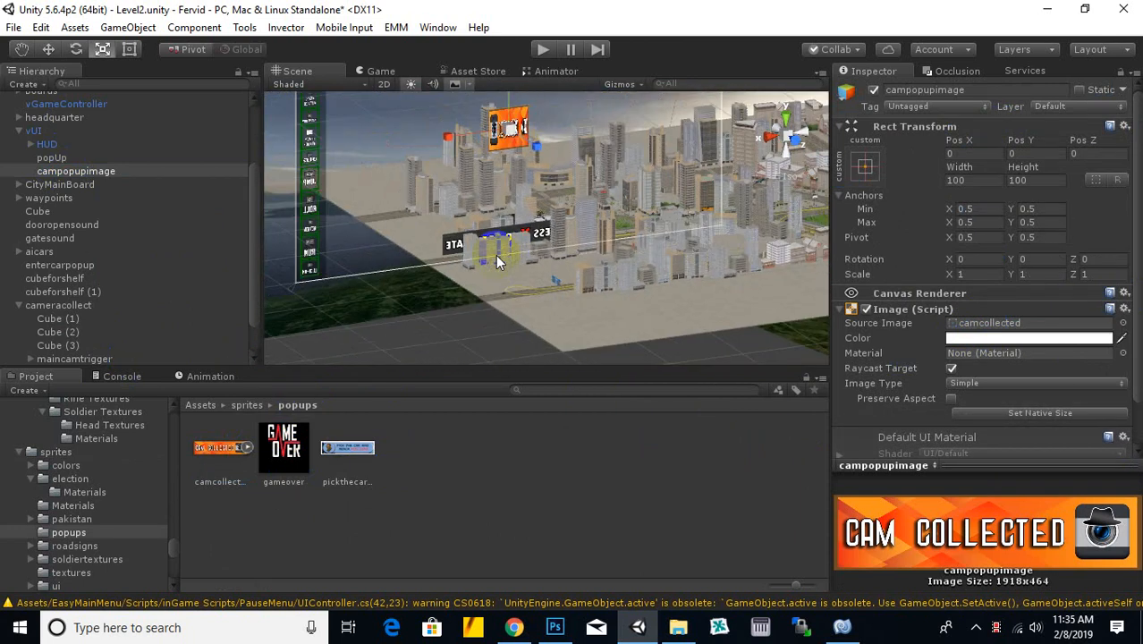
middle_click_drag(481, 215, 480, 266)
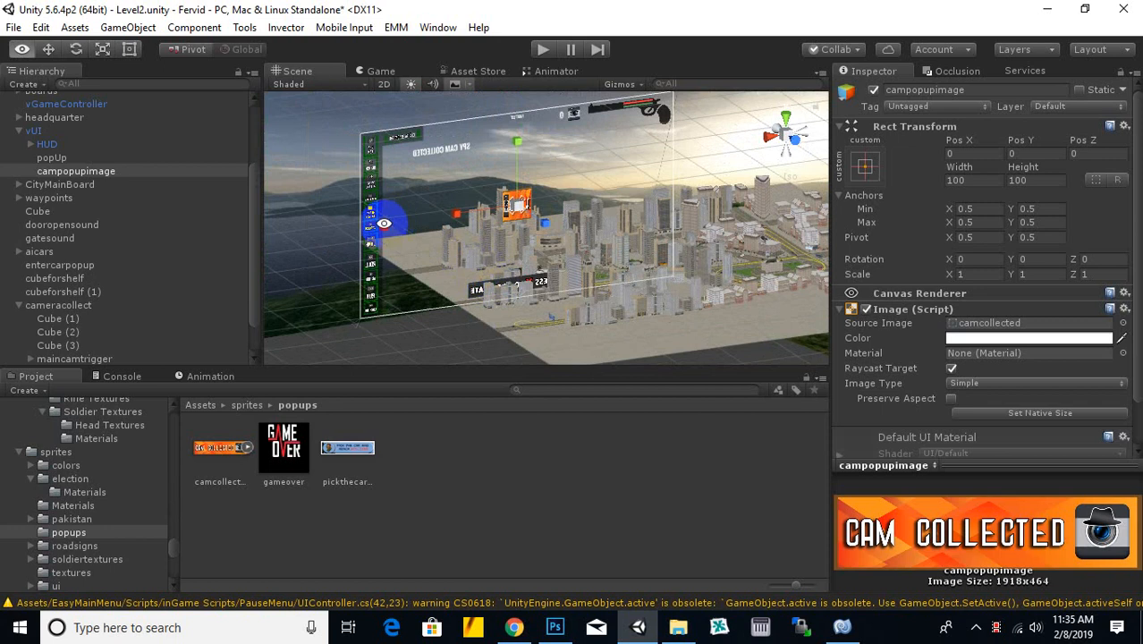
left_click_drag(383, 224, 62, 306, "alt")
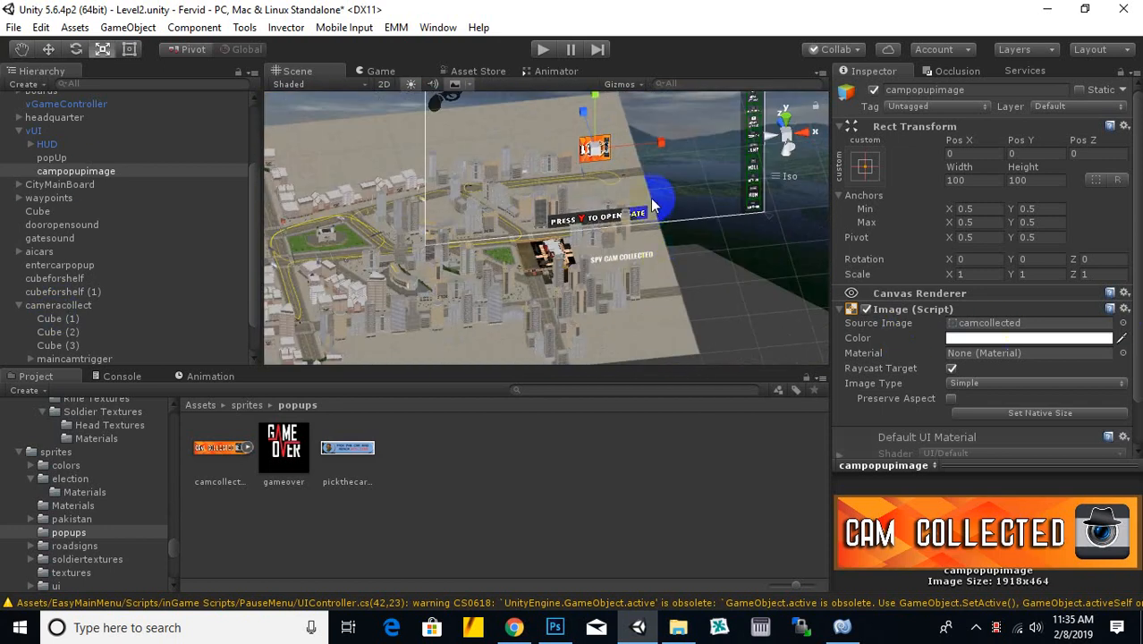
scroll(650, 186, "up", 5)
middle_click_drag(648, 192, 535, 278)
scroll(501, 215, "up", 2)
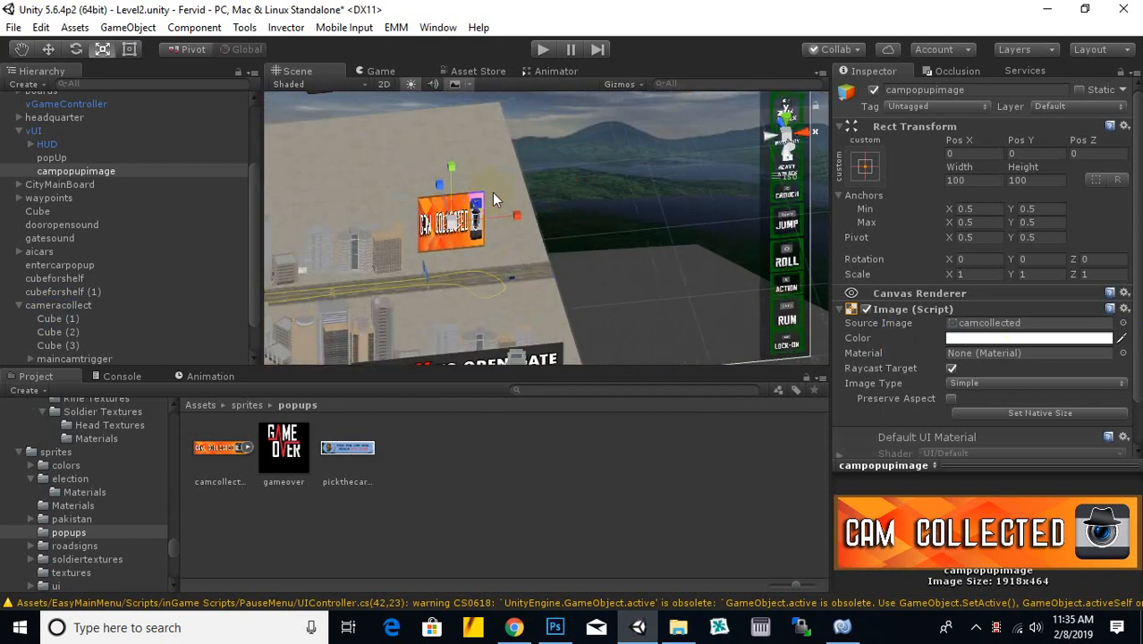
left_click_drag(483, 219, 723, 208)
Move campopupimage down to a Pos Y of about -177, just above the PRESS Y TO OPEN GATE popup
scroll(626, 233, "down", 3)
left_click_drag(519, 279, 417, 226, "alt")
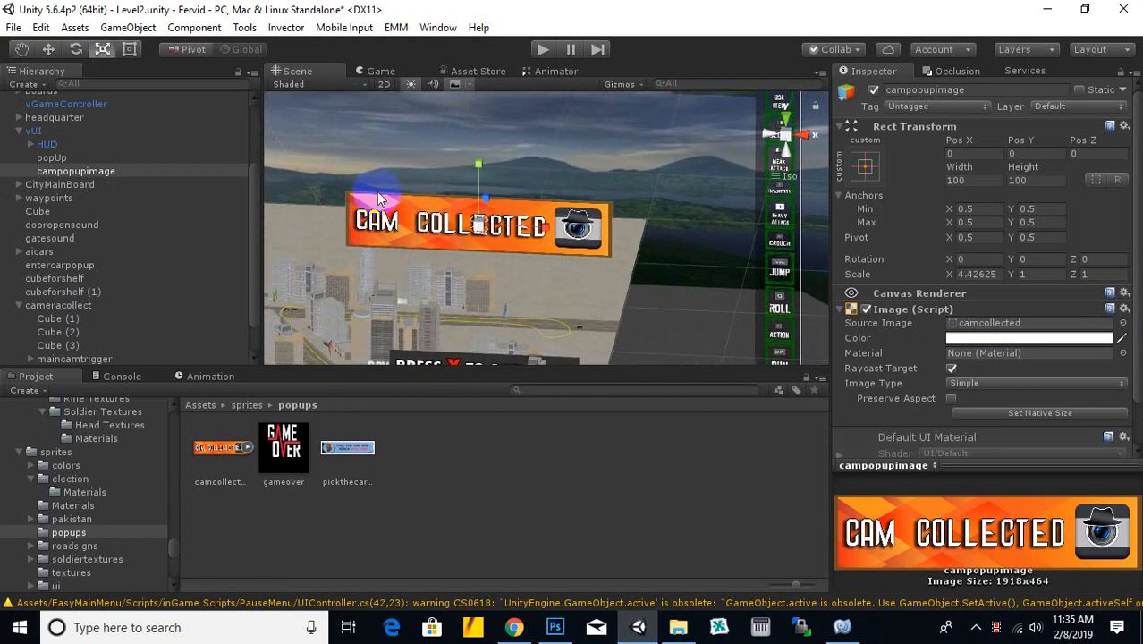
left_click(50, 50)
left_click_drag(474, 166, 478, 281)
middle_click_drag(594, 225, 678, 52)
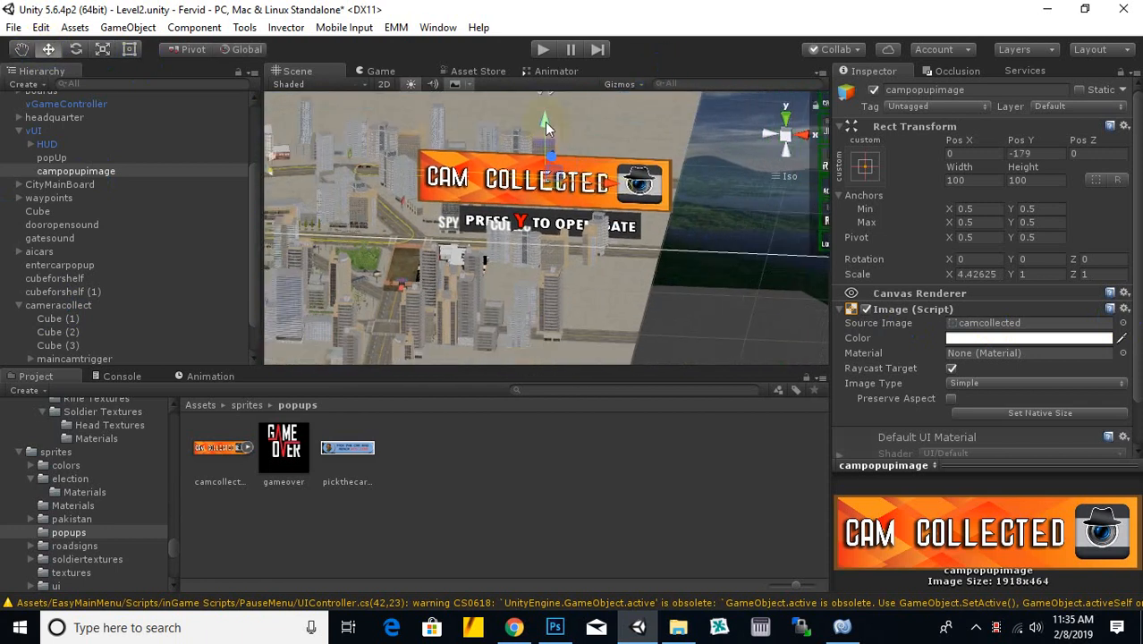
left_click_drag(544, 122, 551, 121)
left_click_drag(575, 168, 689, 205, "alt")
Anchor campopupimage to the bottom center of the canvas and deactivate the object
left_click(865, 165)
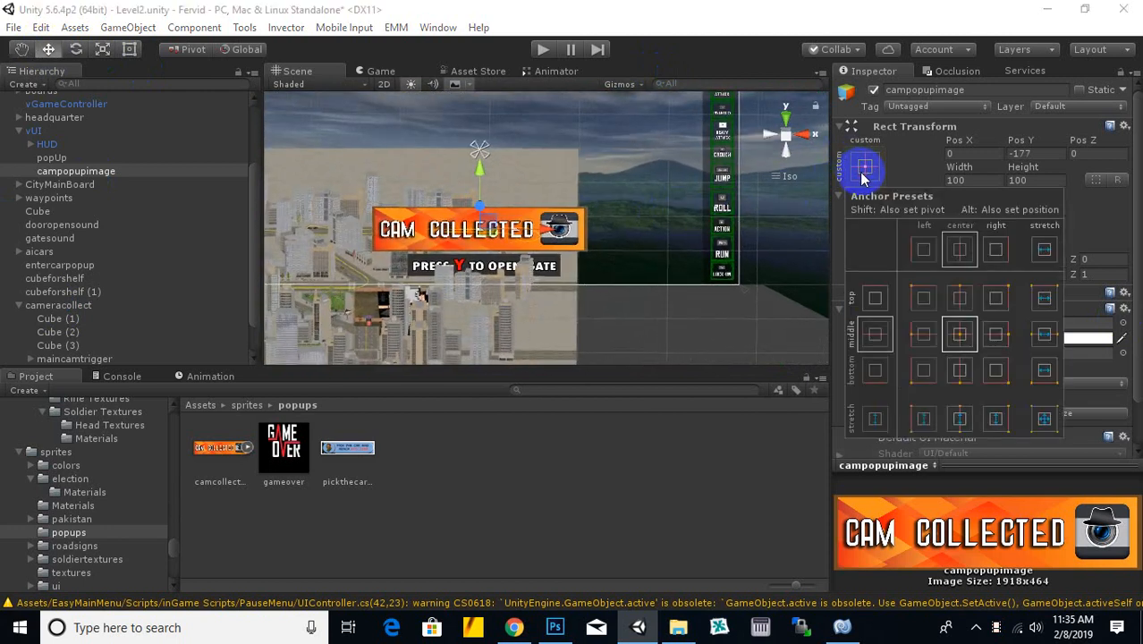
left_click(962, 372)
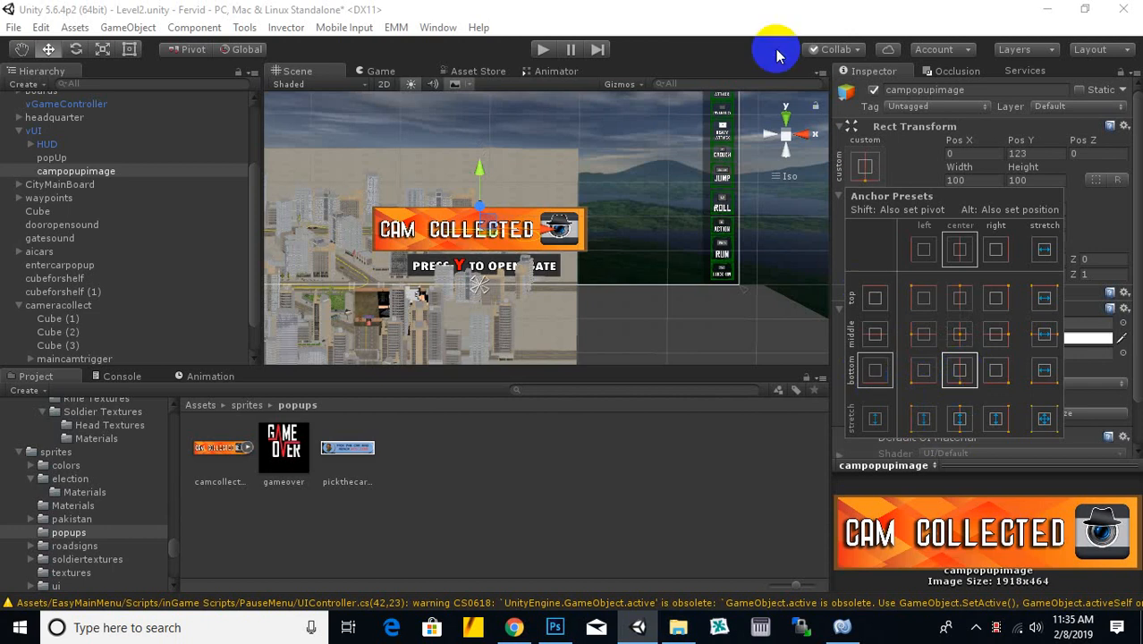
left_click(756, 12)
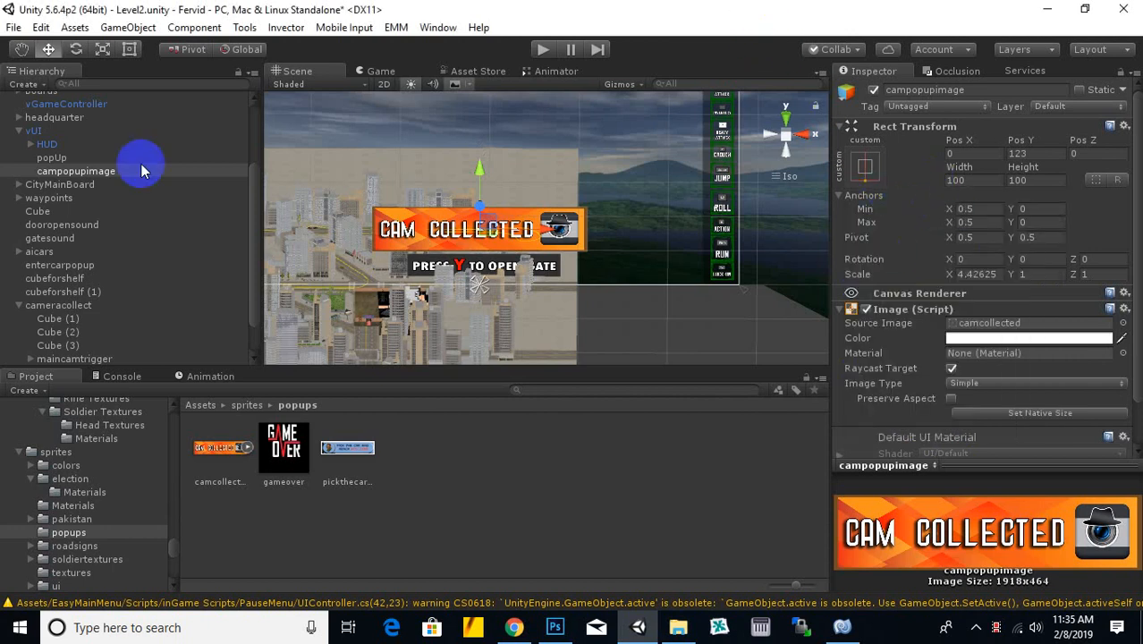
left_click(874, 93)
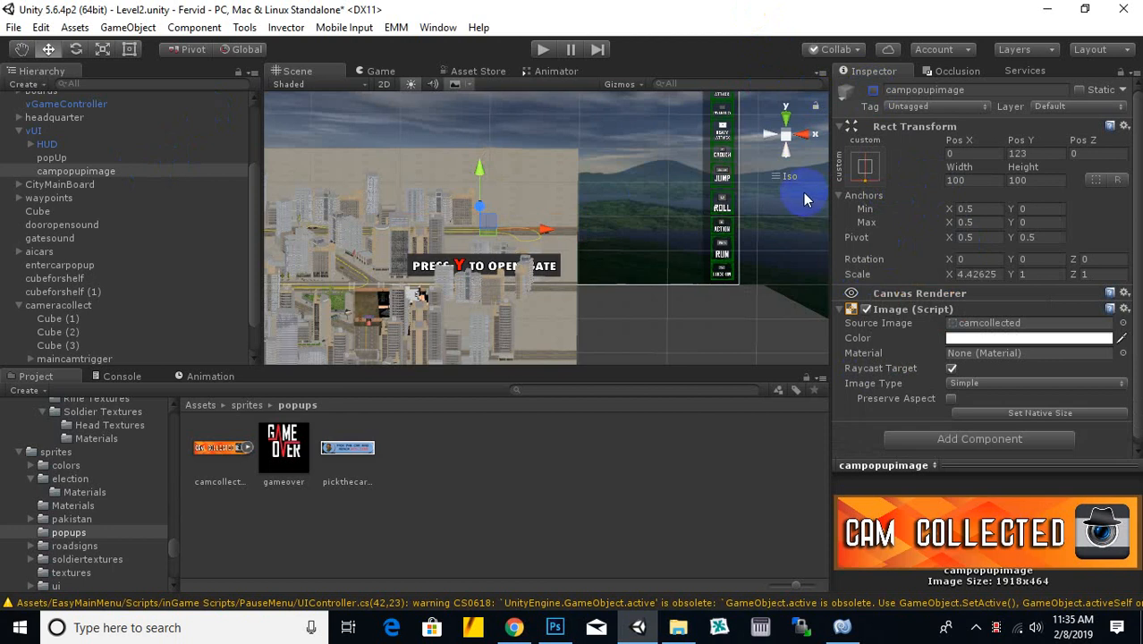
Assign campopupimage as the Car Enter Popup object in the Popupmessage script of campopup
scroll(537, 230, "down", 3)
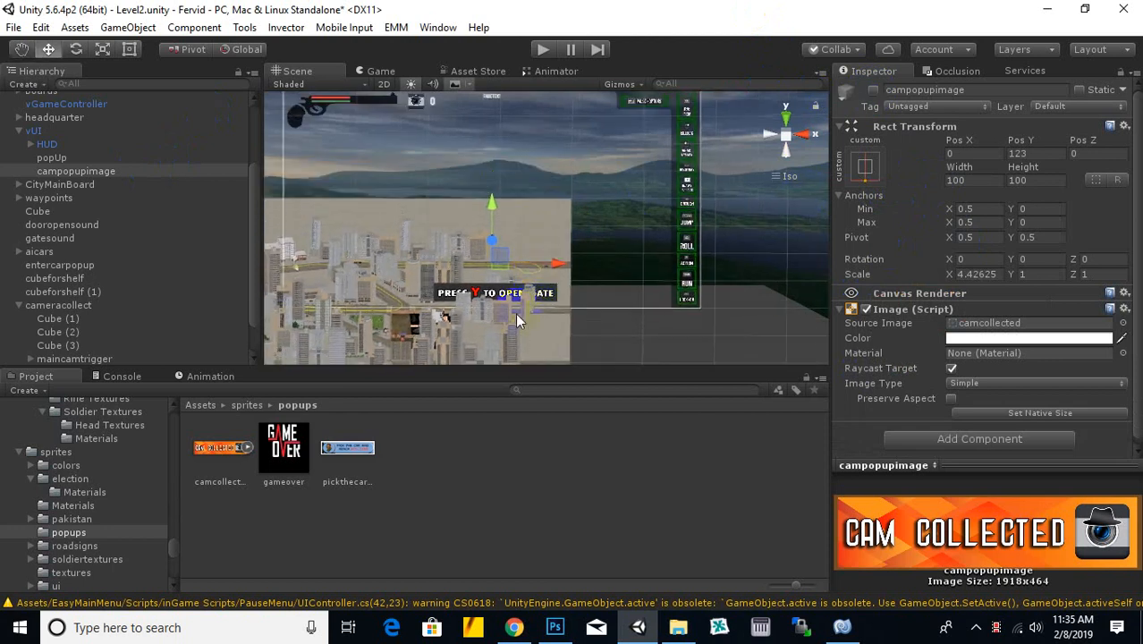
scroll(118, 319, "down", 2)
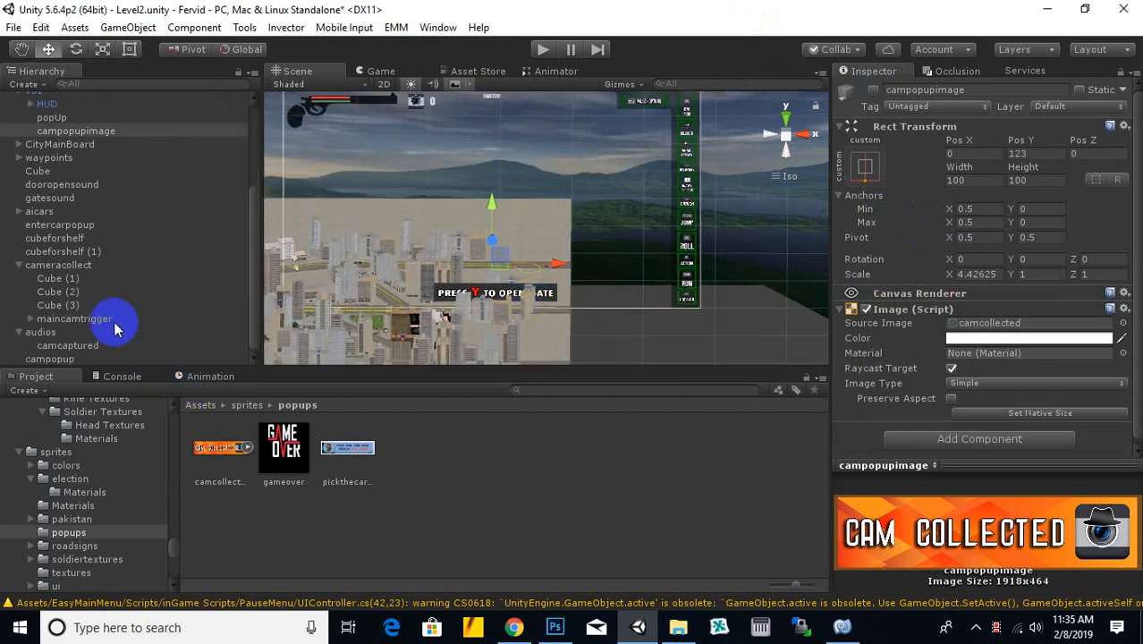
left_click(52, 359)
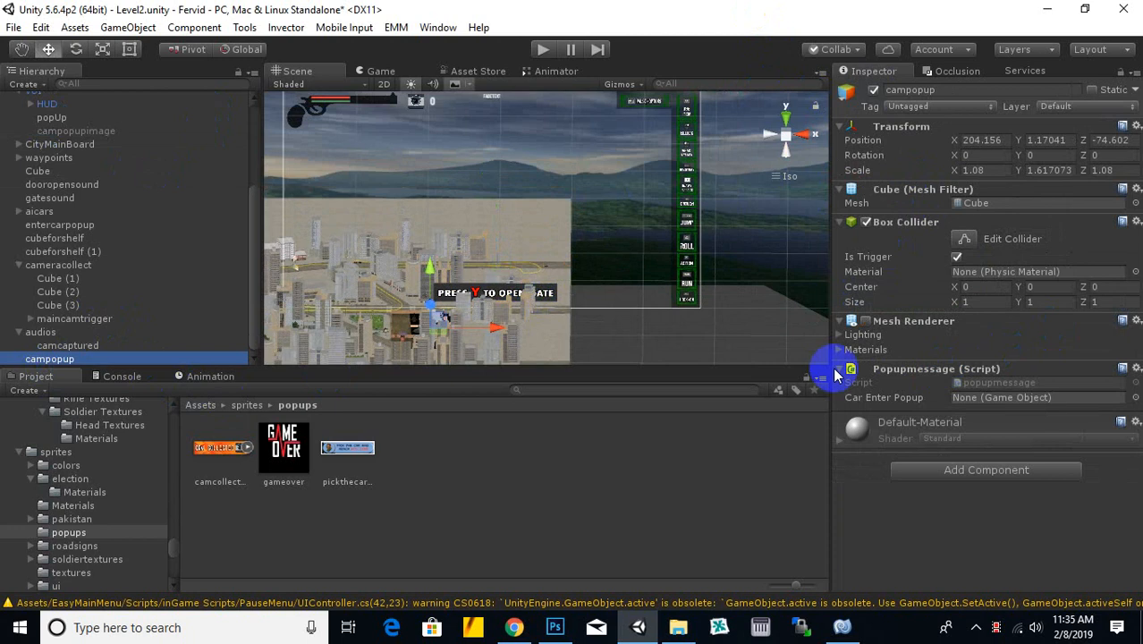
left_click_drag(76, 131, 1015, 397)
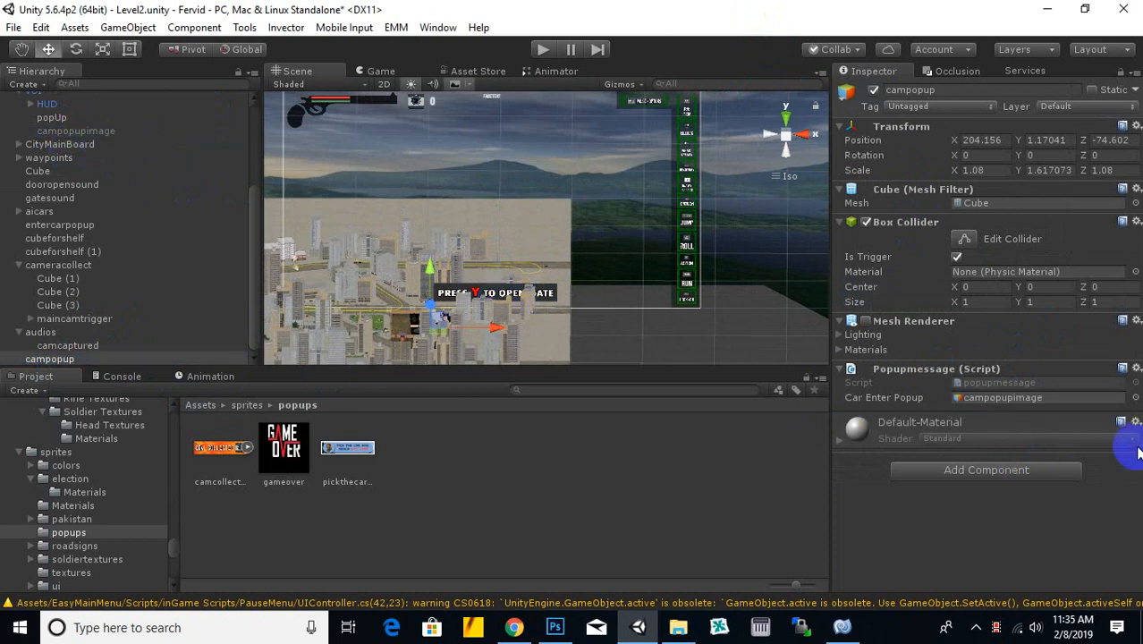
Attach the CamTrigger script from the Assets/scripts folder to maincamtrigger
left_click(64, 319)
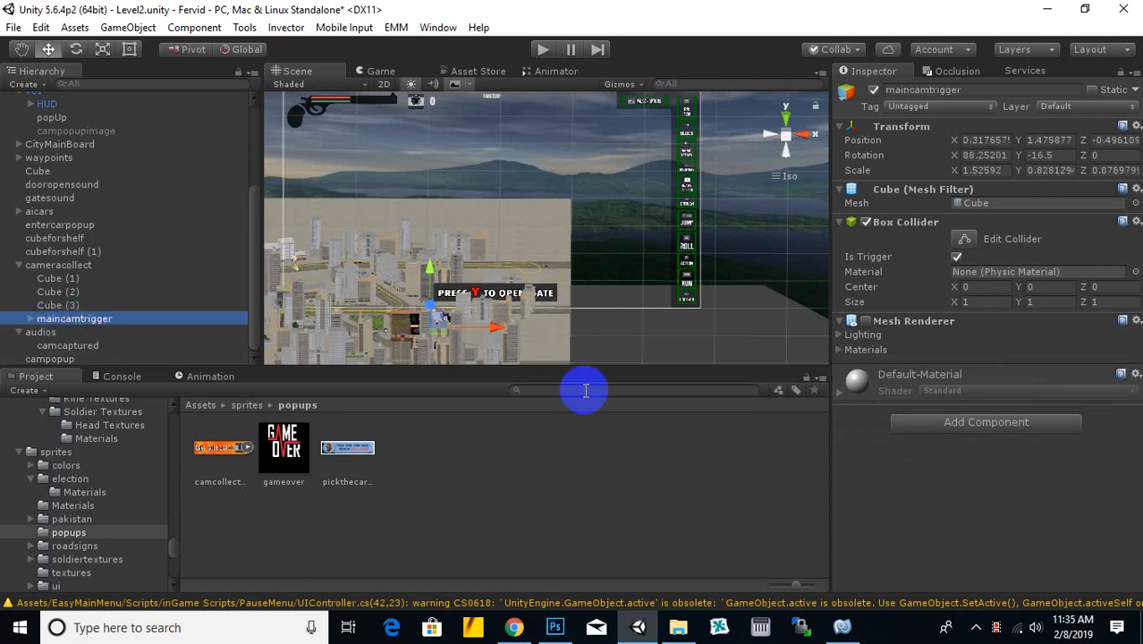
left_click(203, 405)
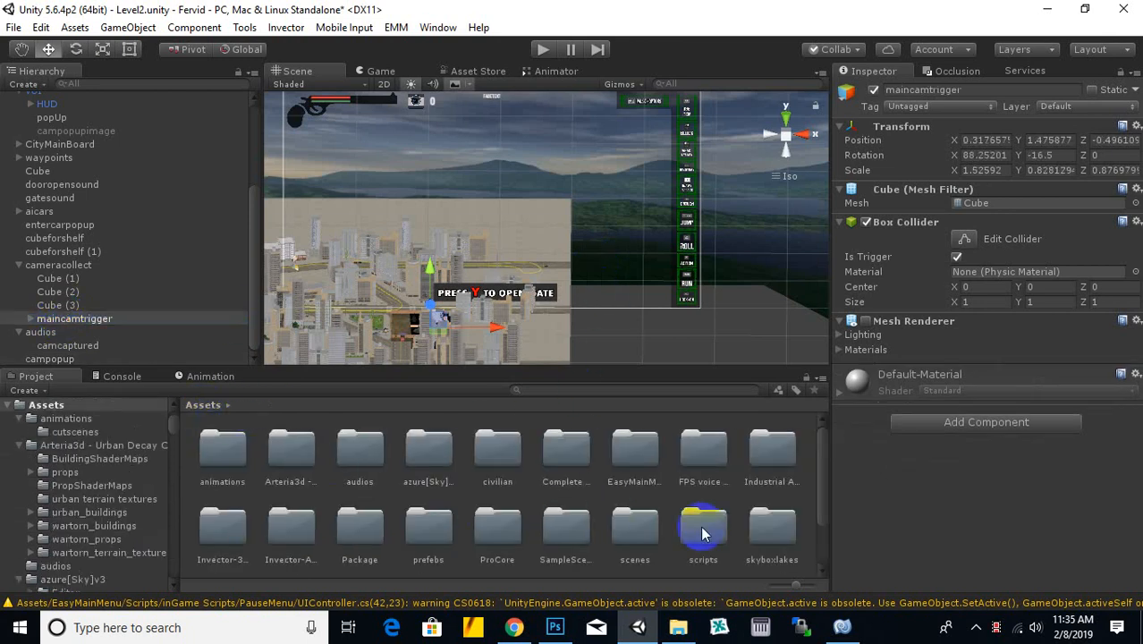
double_click(718, 531)
left_click(504, 527)
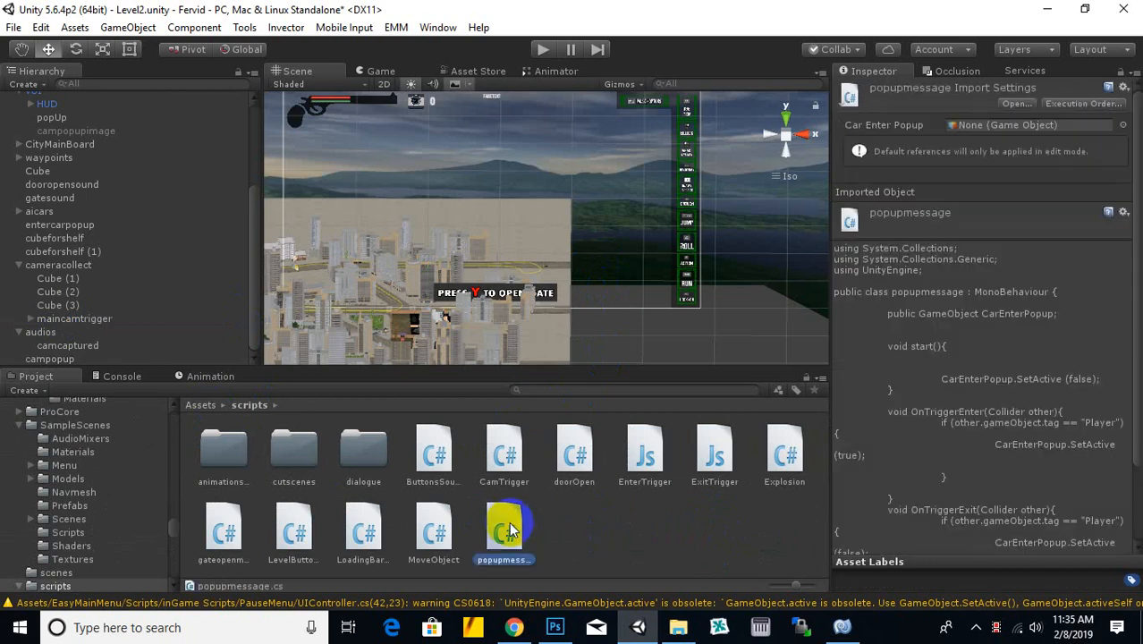
left_click(416, 537)
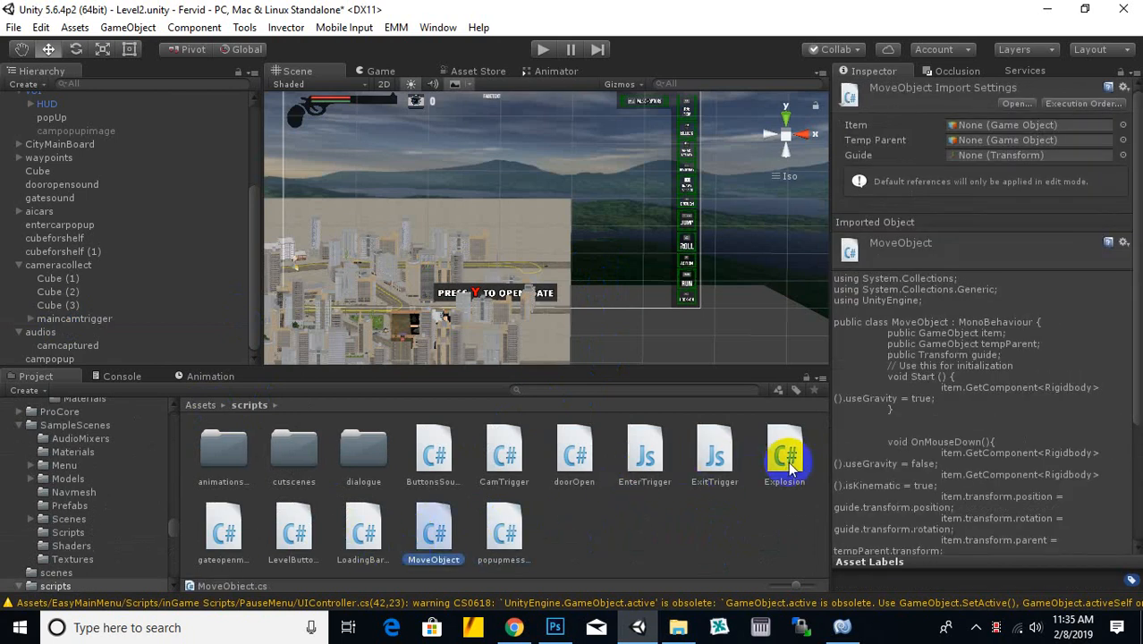
left_click(505, 453)
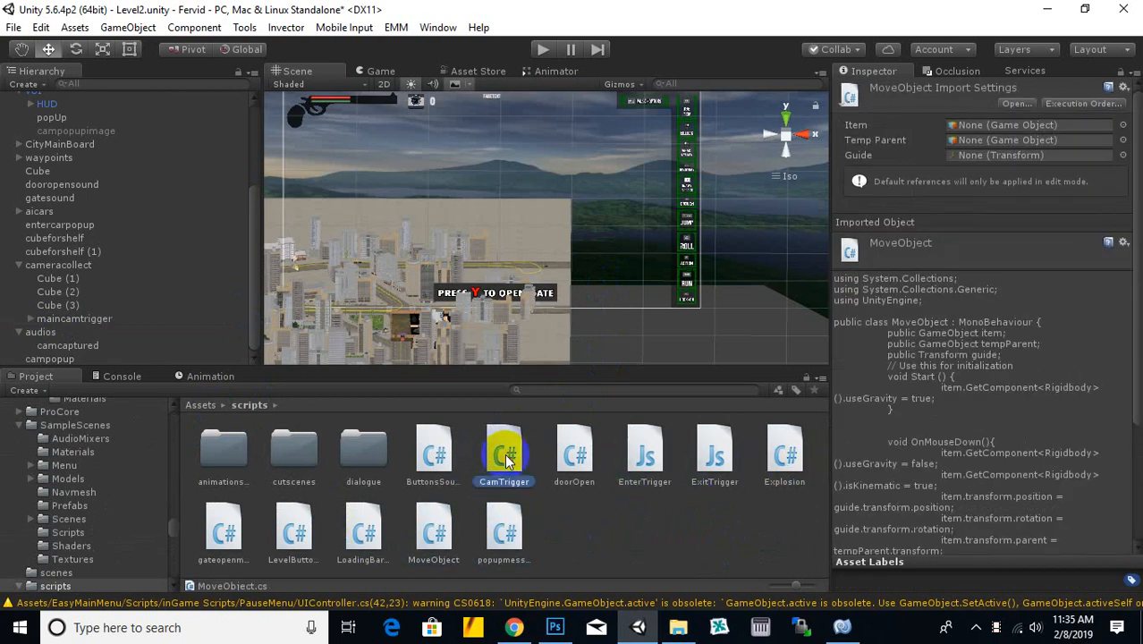
left_click(75, 320)
left_click_drag(504, 447, 926, 491)
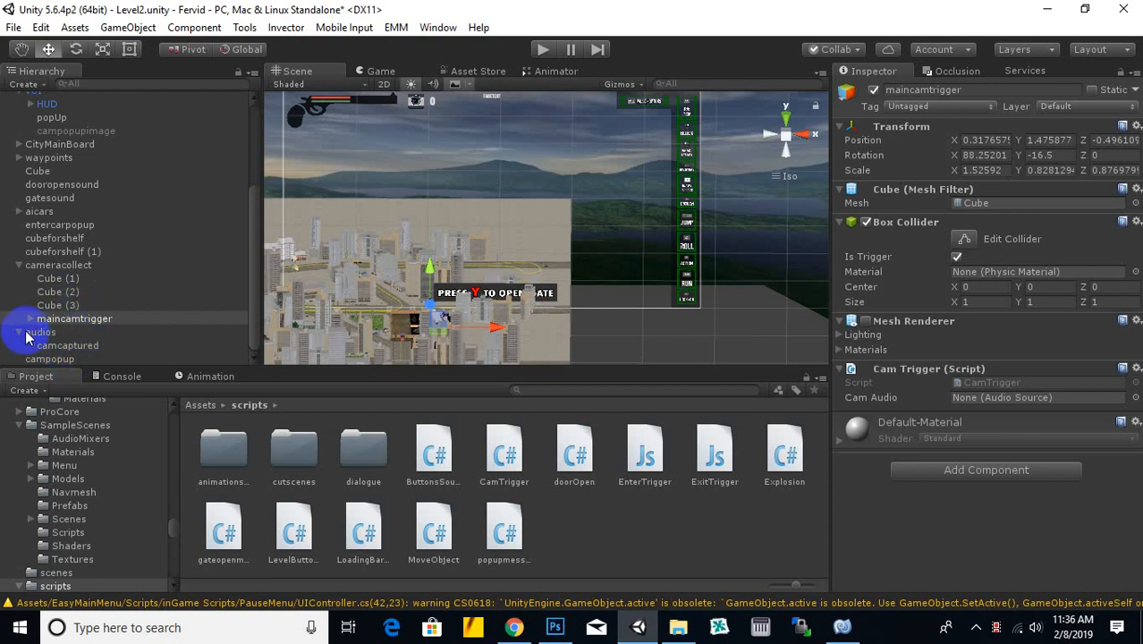
Assign the camcaptured audio source as the Cam Audio of maincamtrigger's Cam Trigger script
left_click(69, 347)
left_click_drag(69, 351, 1002, 399)
scroll(477, 286, "down", 1)
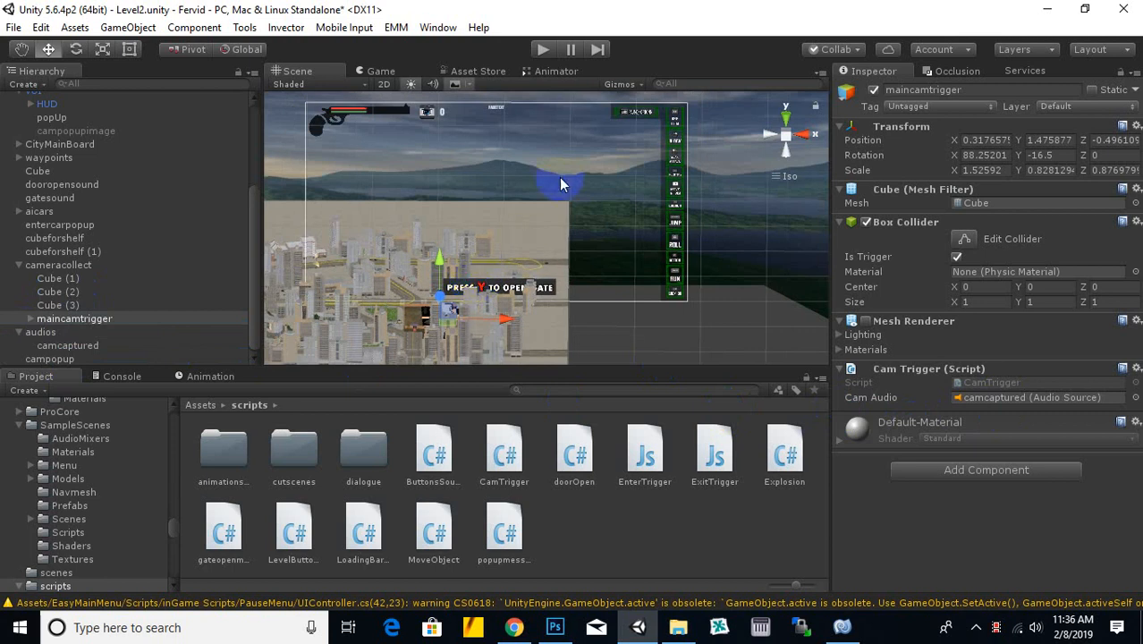
Play the level, walk the character up to the spycam and away again to test the popup, and stop the game
left_click(541, 49)
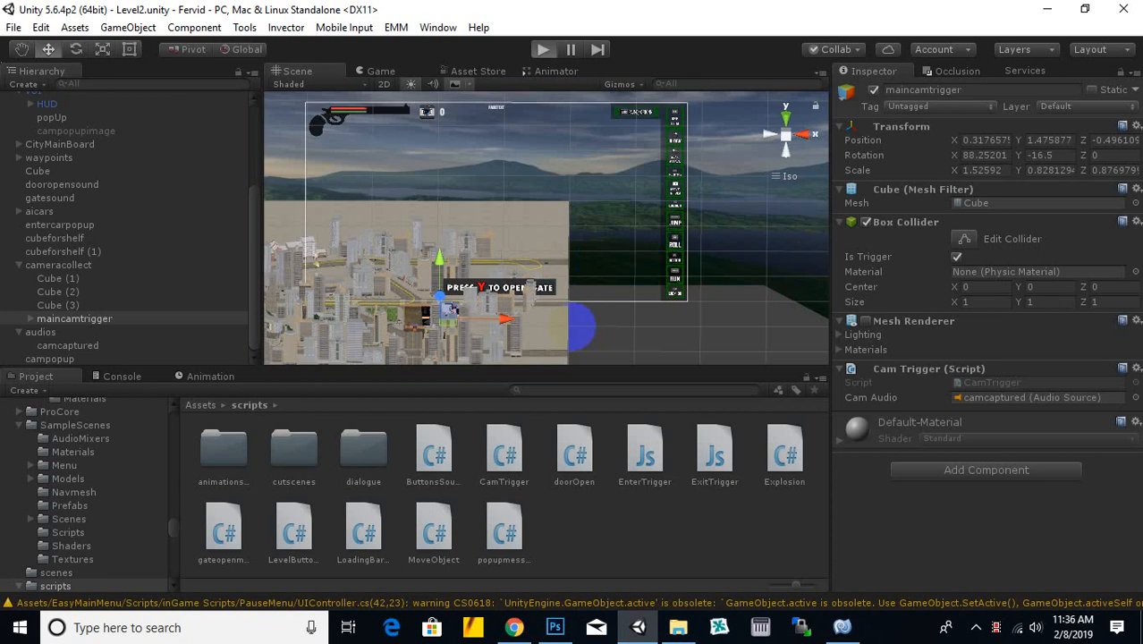
key("ctrl+p")
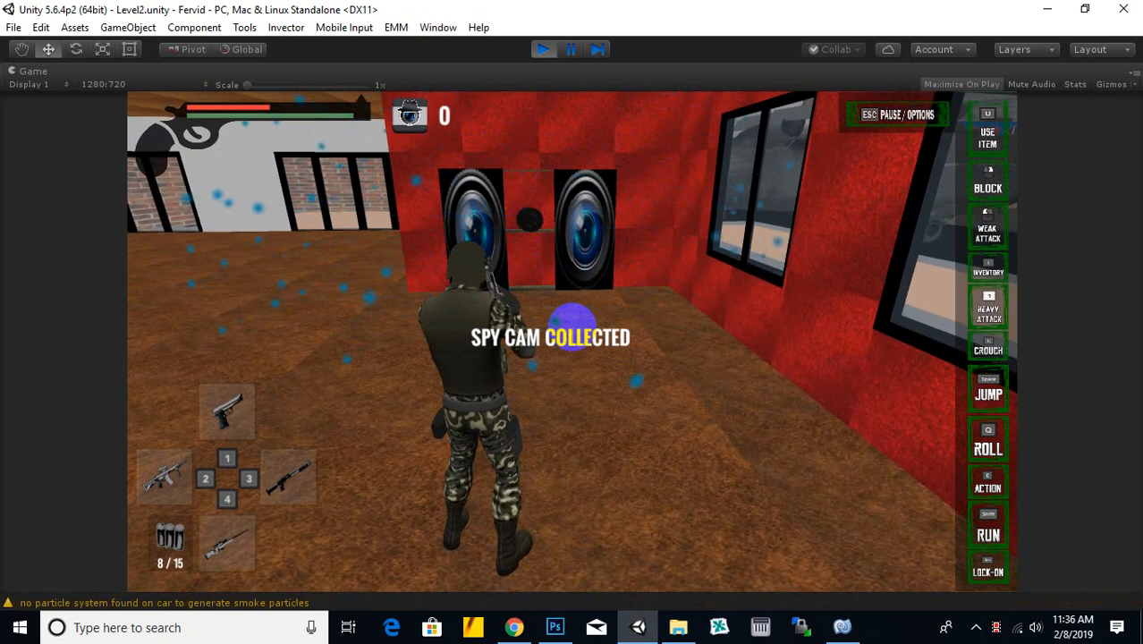
key("w")
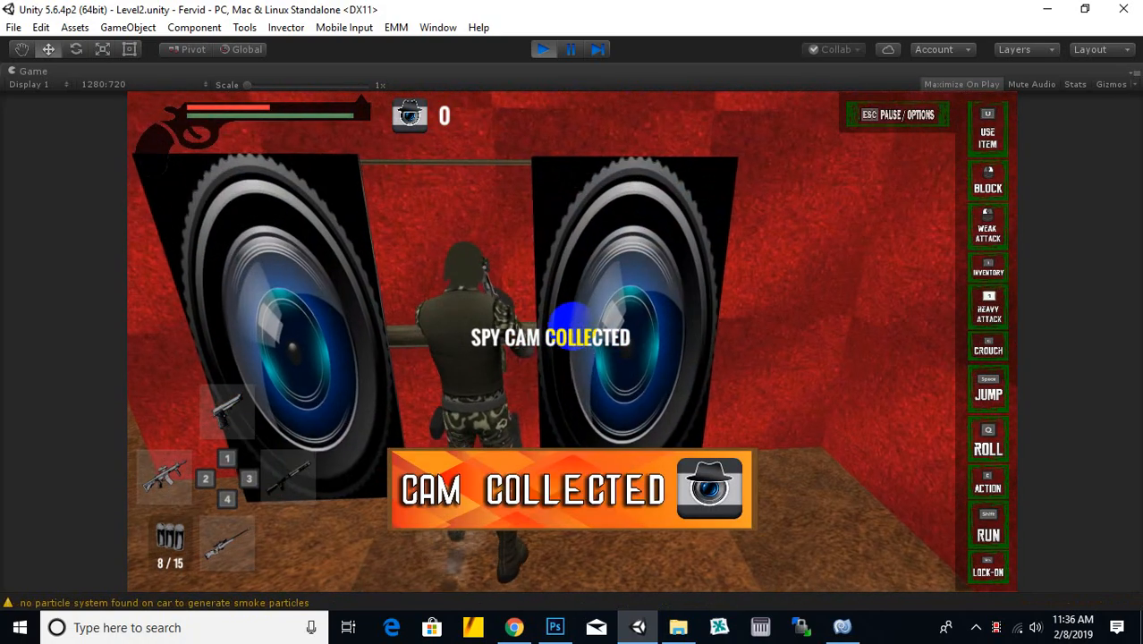
key("s")
key("s")
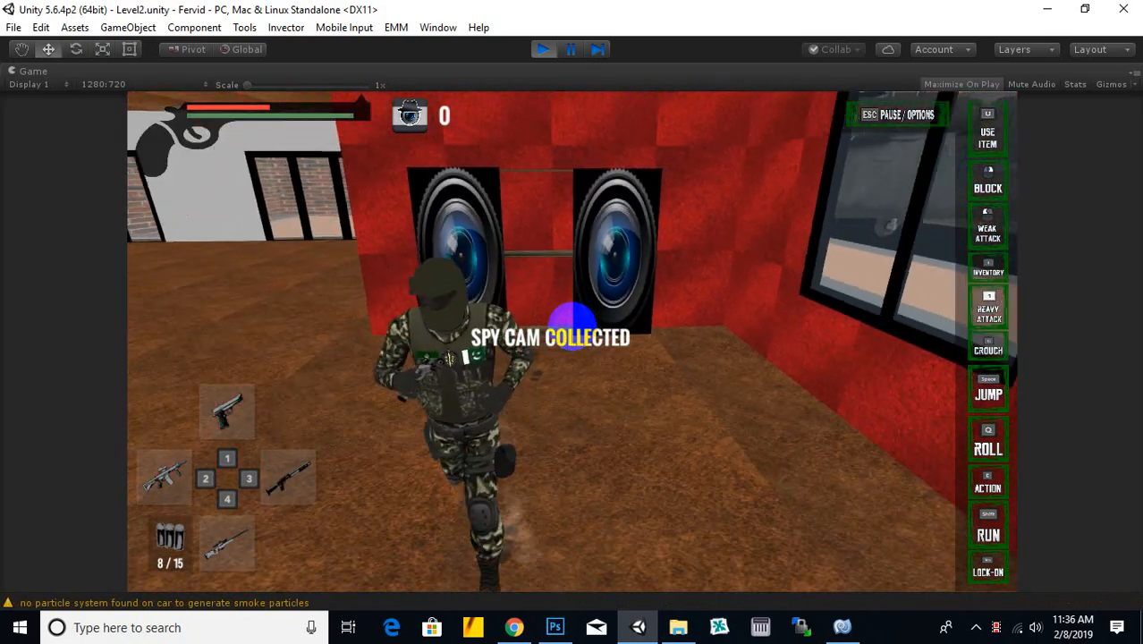
key("d")
key("w")
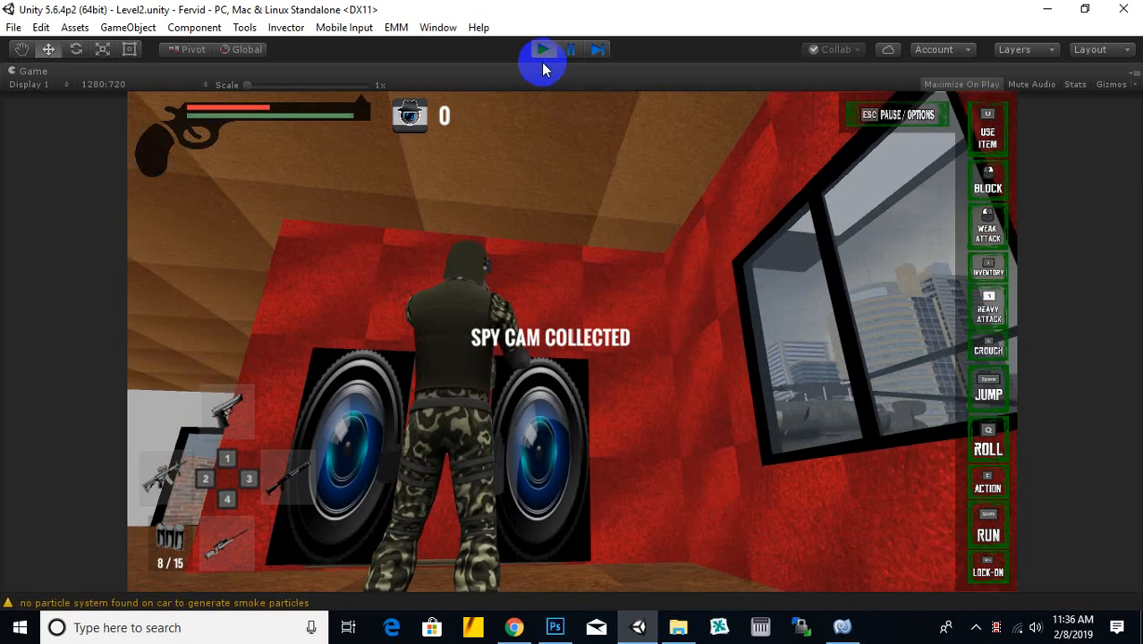
left_click(542, 52)
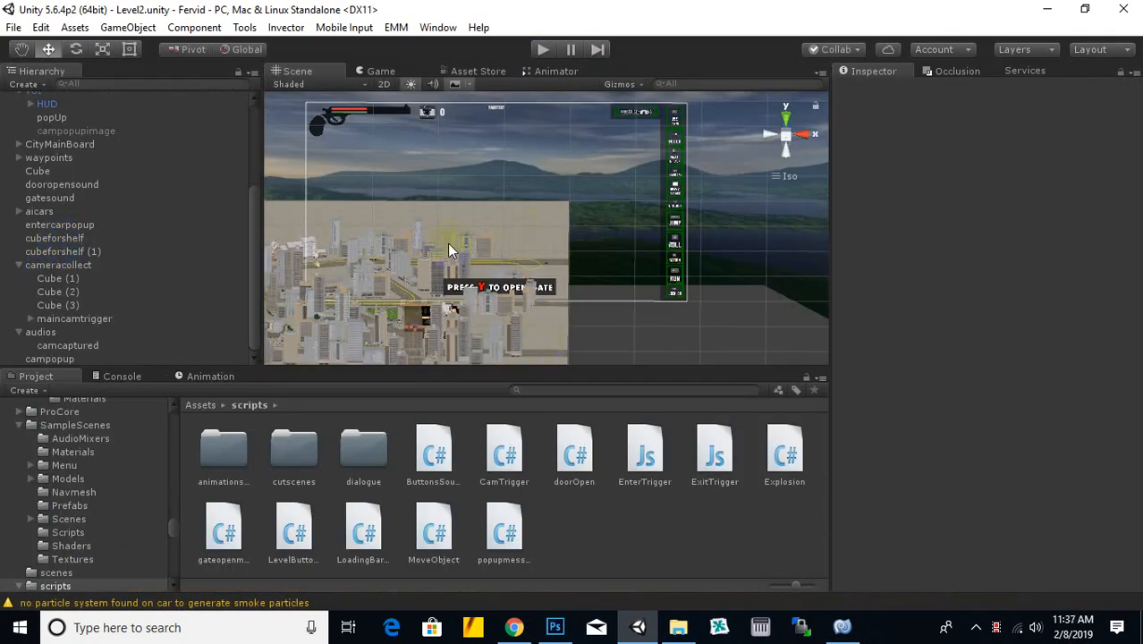
Delete the camtext, camimage and Text objects from the HUD in the hierarchy
scroll(28, 188, "up", 3)
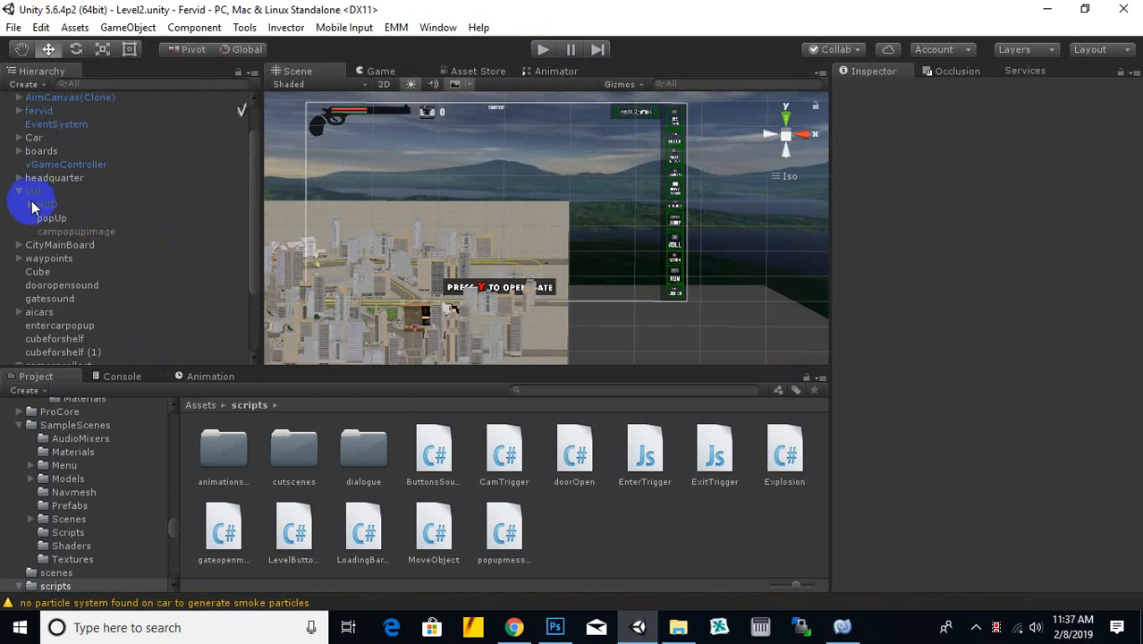
left_click(31, 205)
scroll(131, 207, "down", 5)
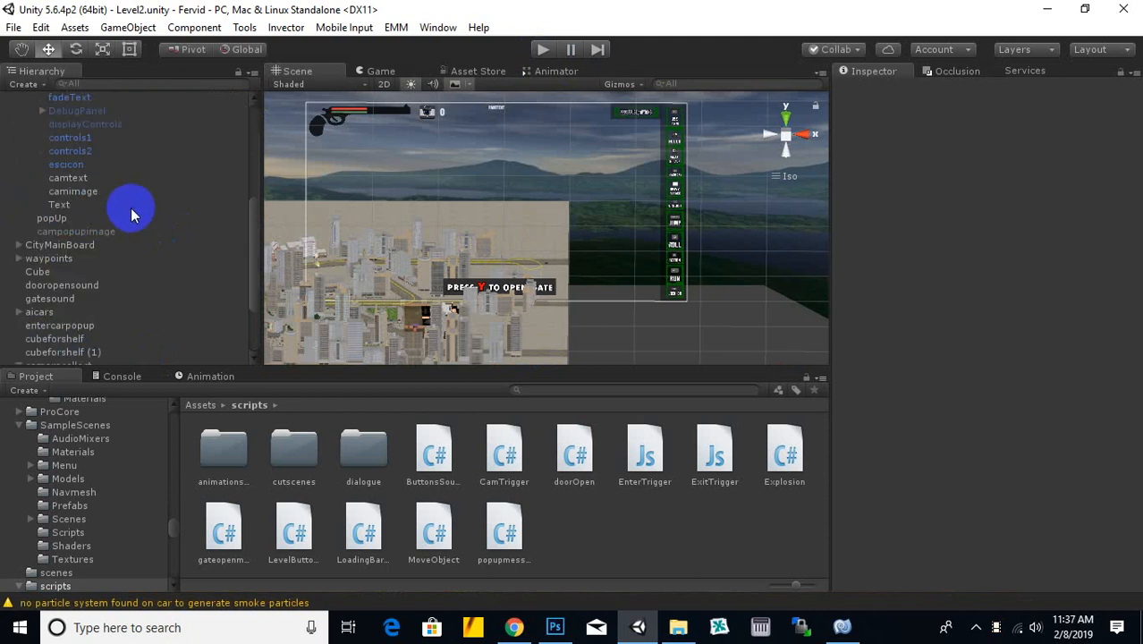
left_click(75, 177)
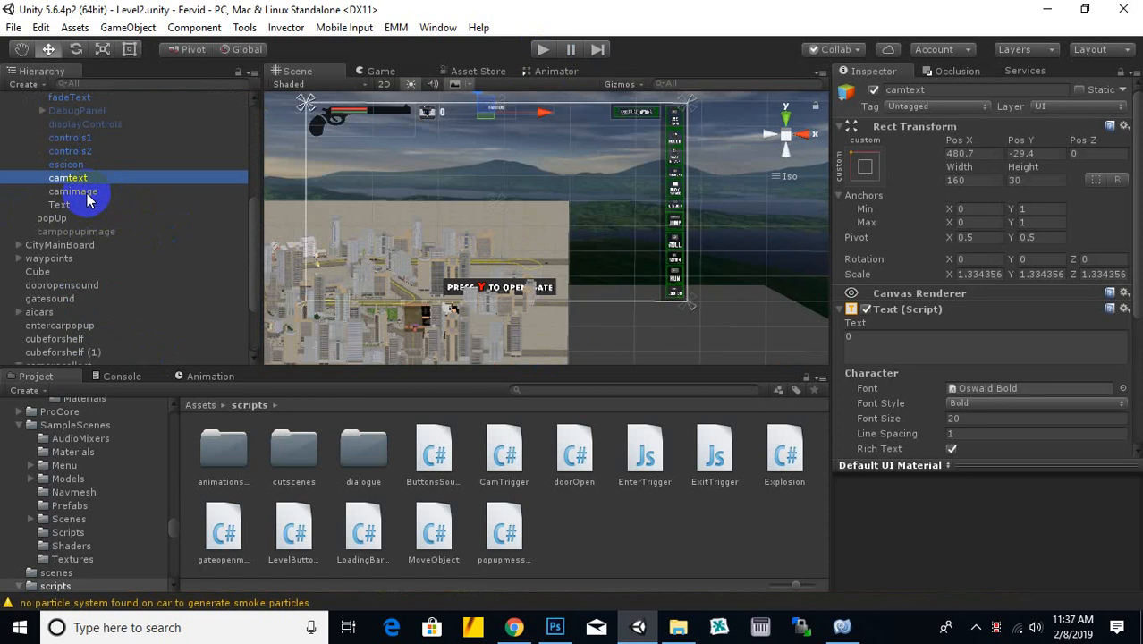
key("Delete")
left_click(74, 177)
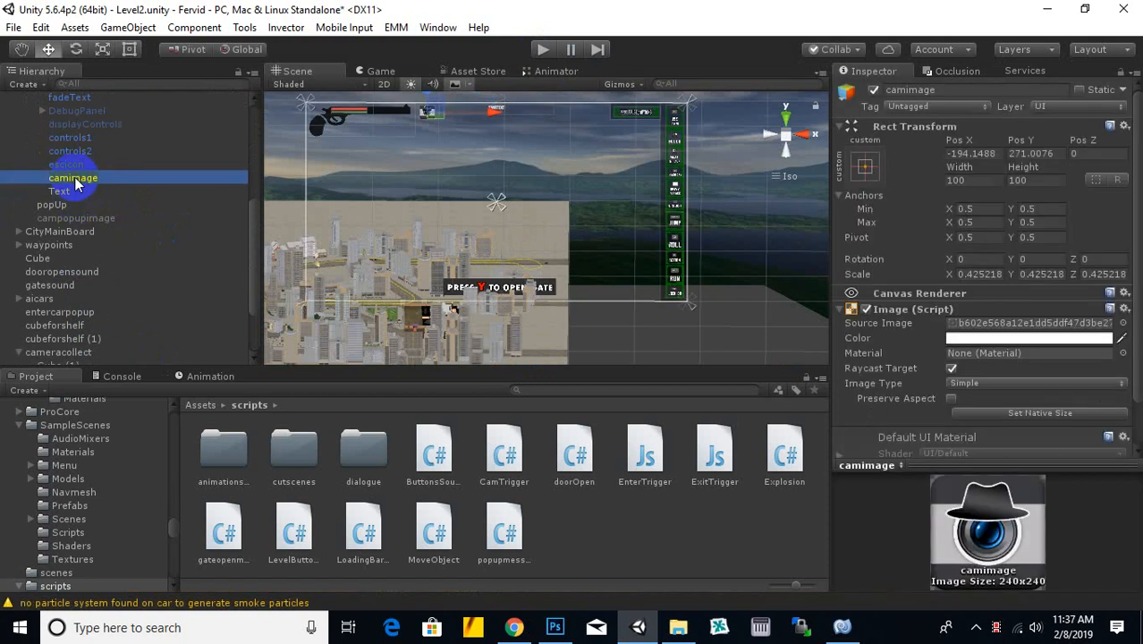
key("Delete")
left_click(62, 178)
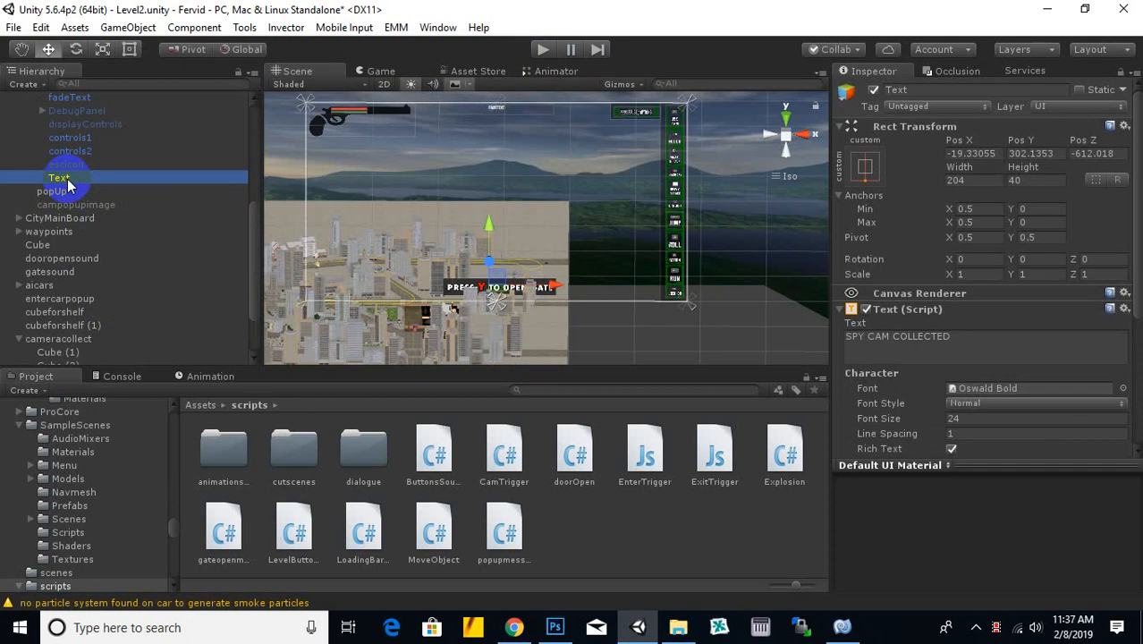
key("Delete")
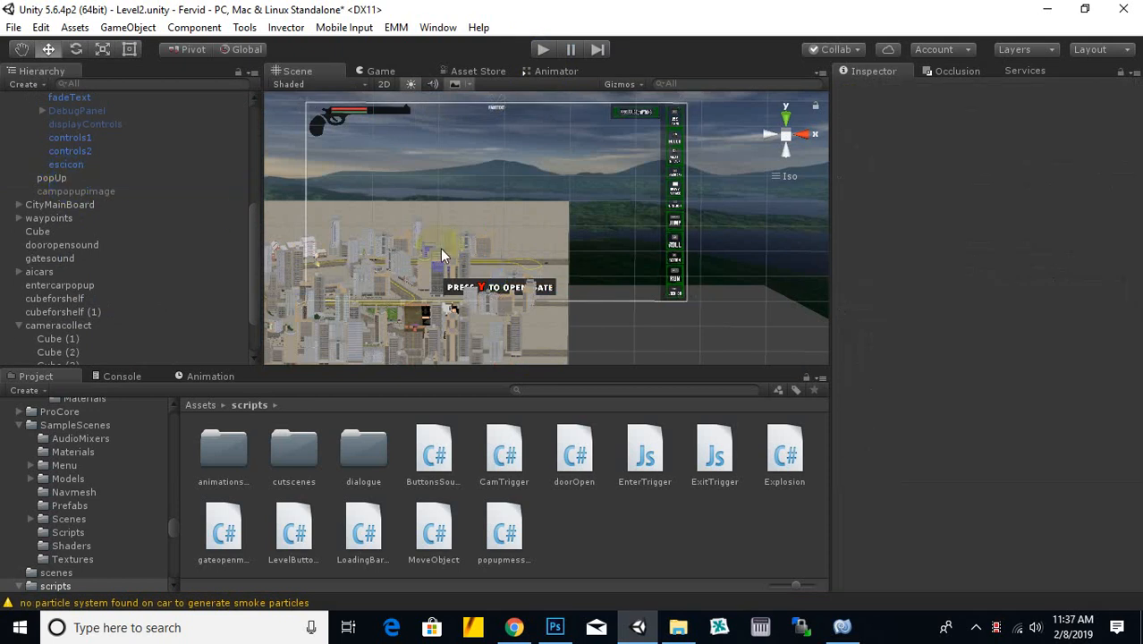
Play the level, walk the character up to the spycam and back to test its collection, and stop the game
left_click(437, 237)
left_click(549, 49)
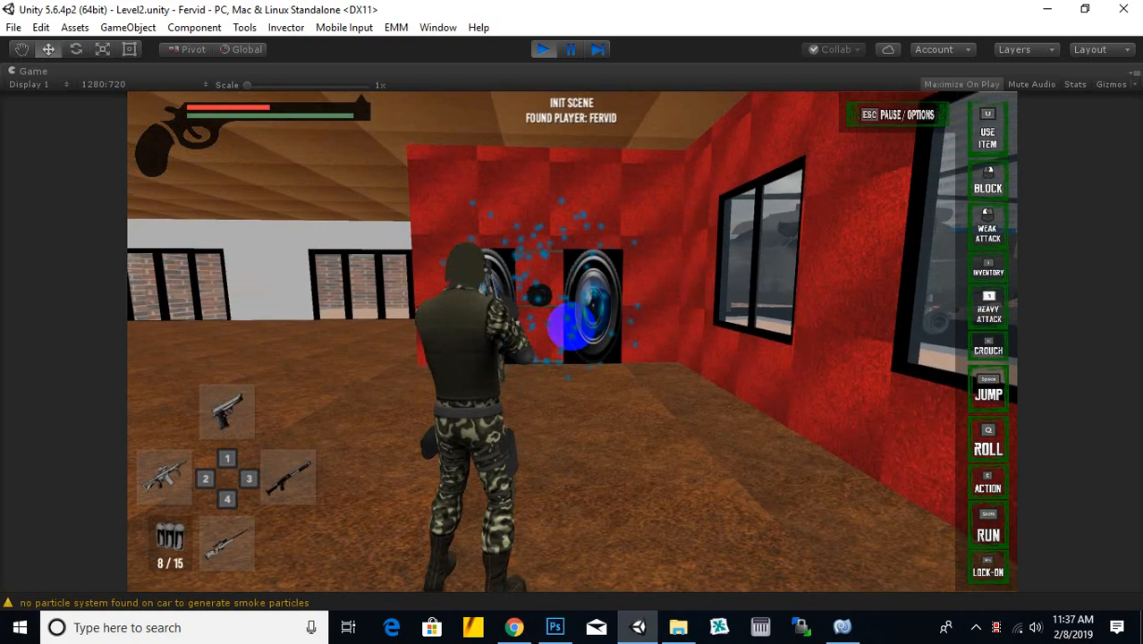
key("w")
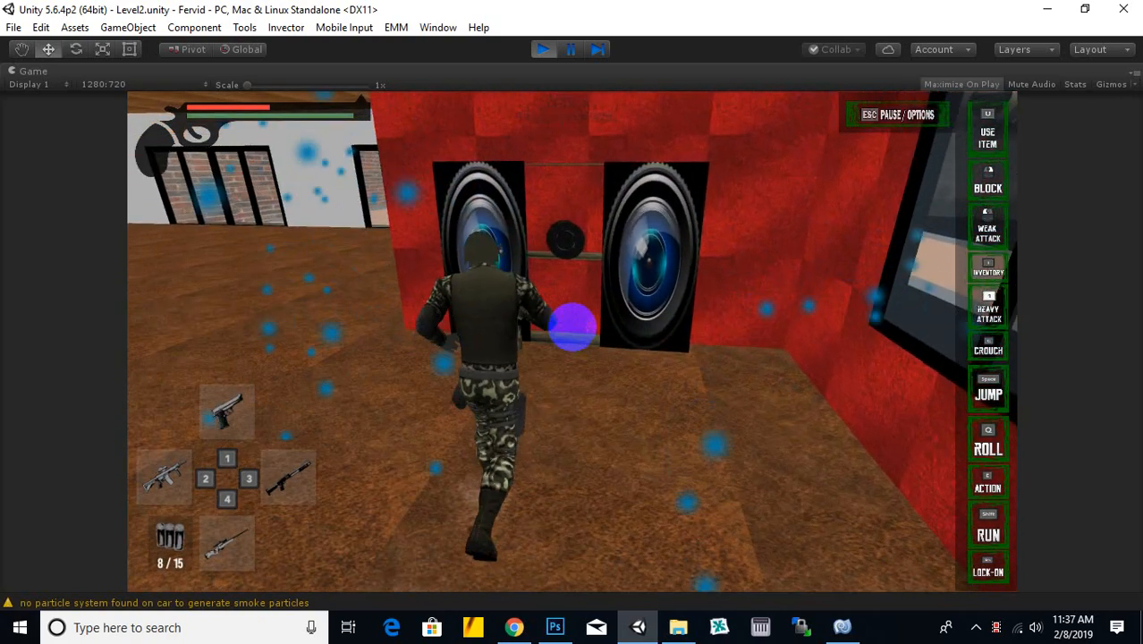
key("s")
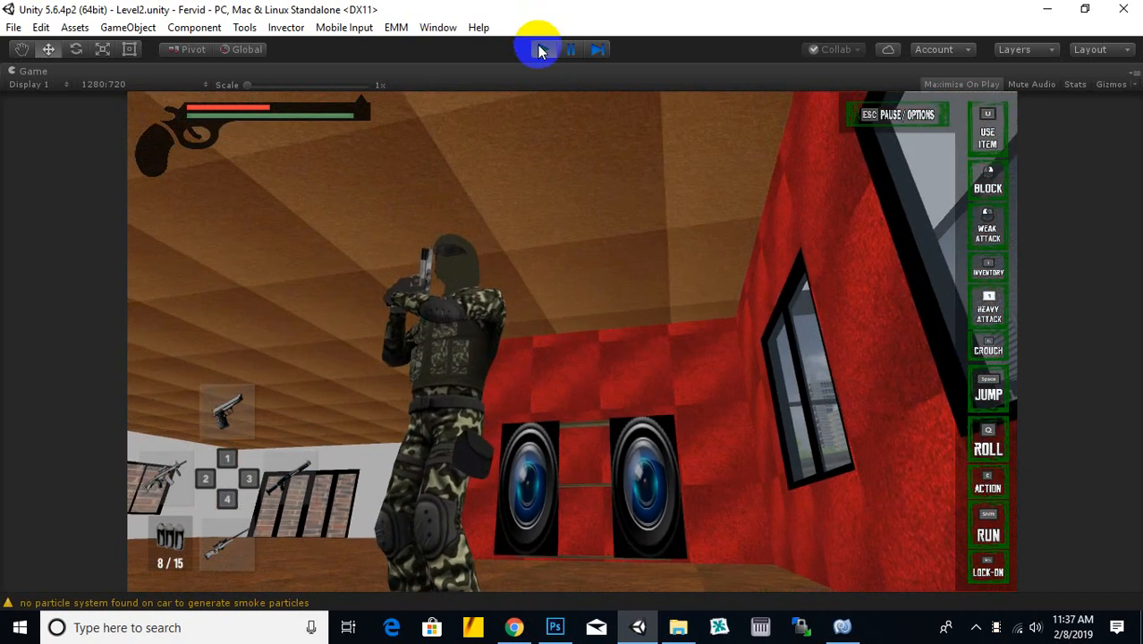
left_click(539, 51)
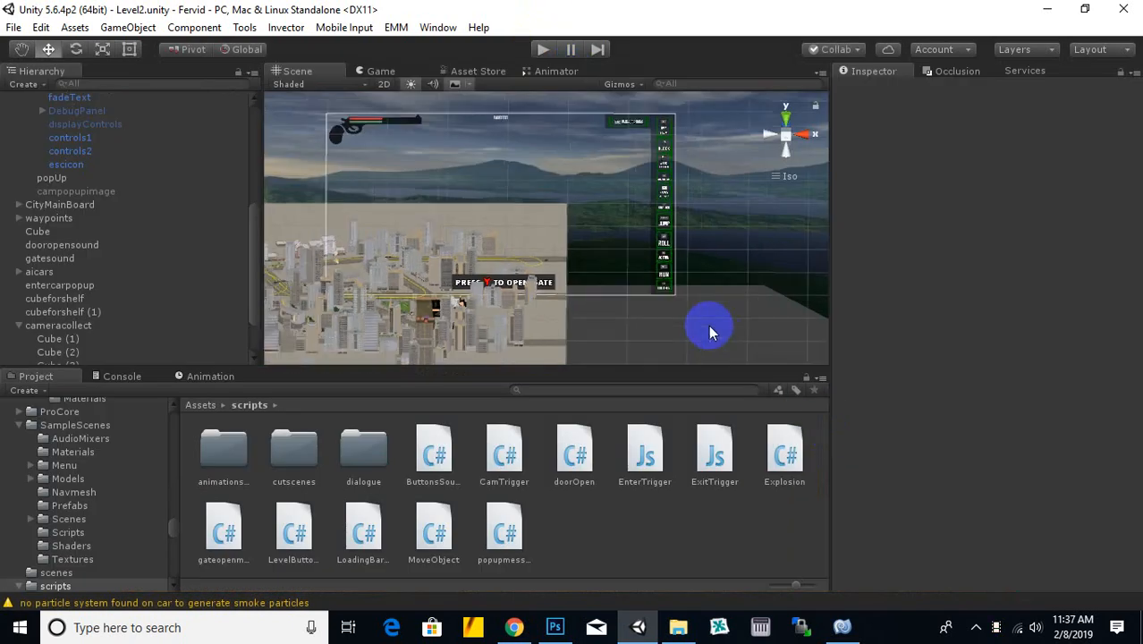
scroll(708, 325, "down", 3)
middle_click_drag(631, 296, 603, 323)
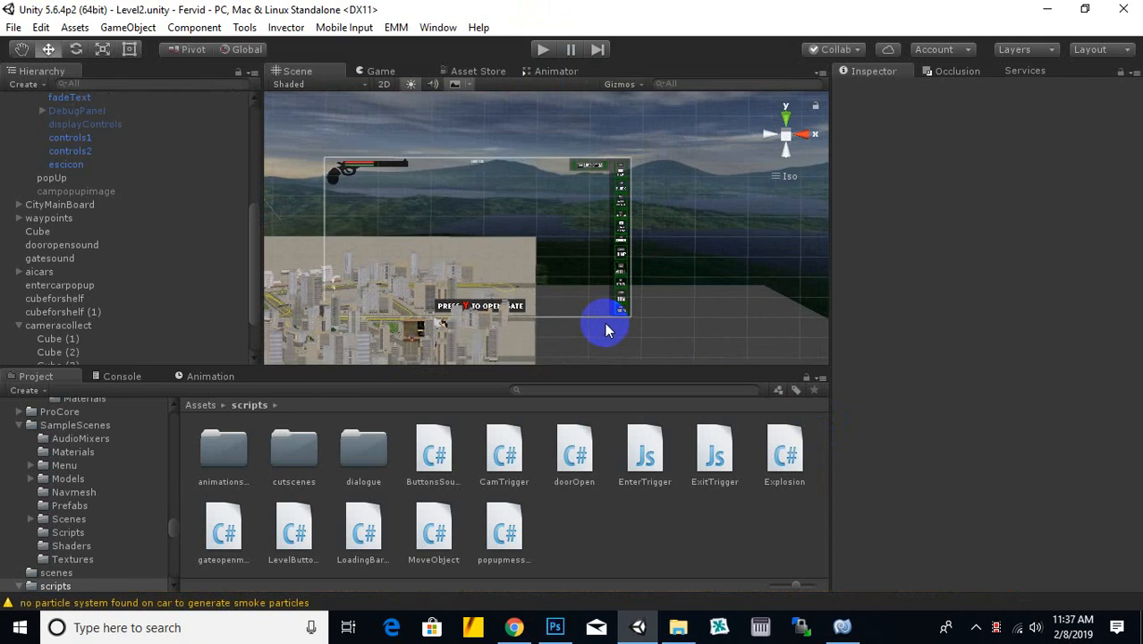
scroll(706, 315, "down", 2)
scroll(707, 315, "down", 1)
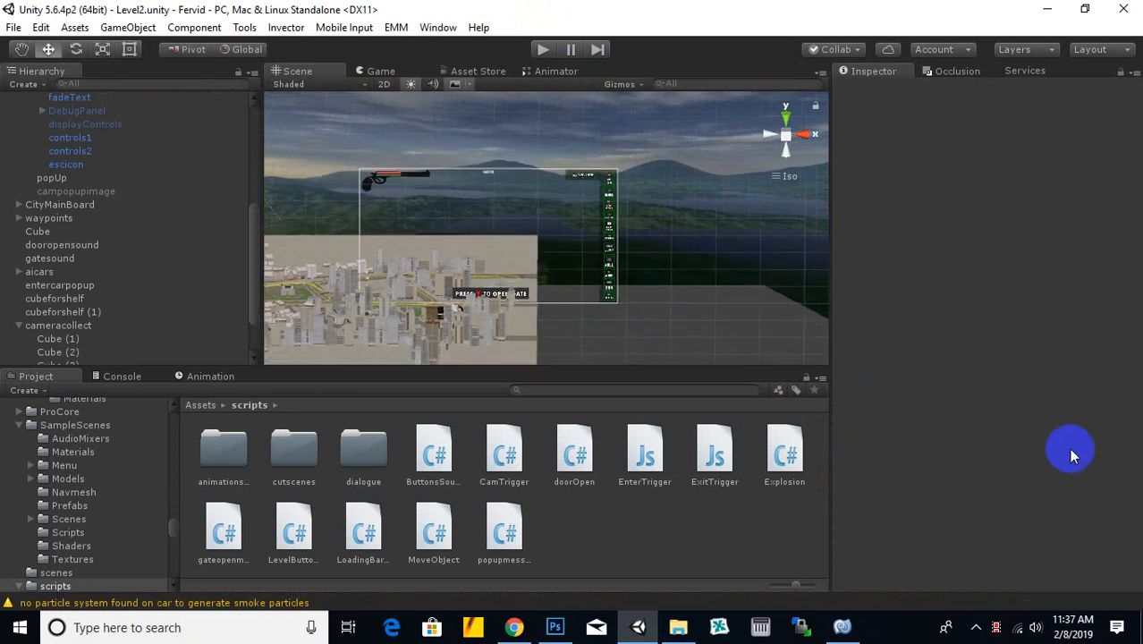